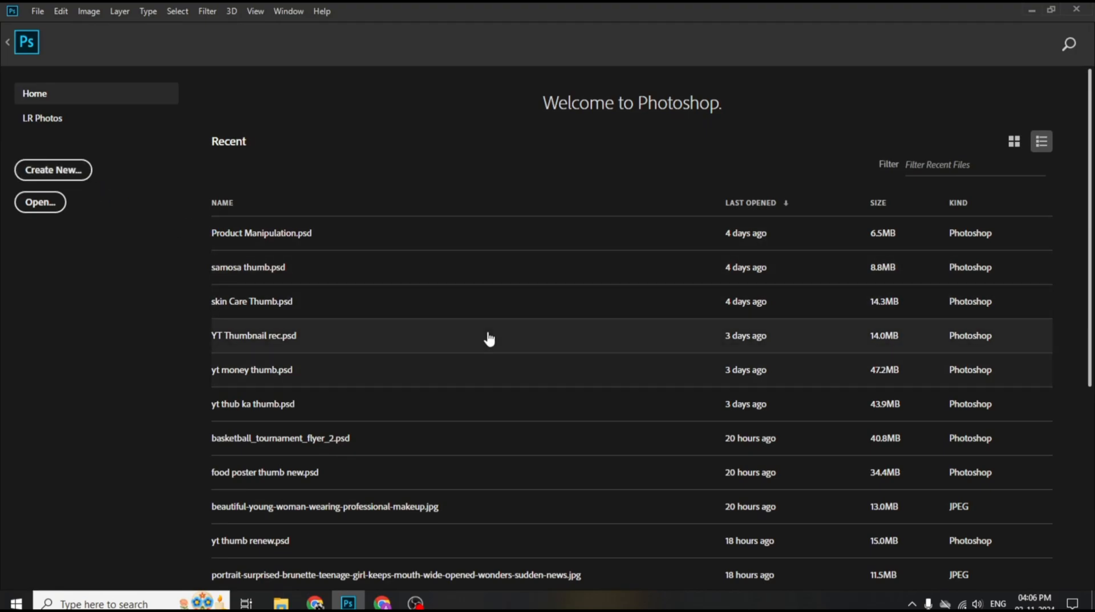
# Step: Start a new document and name it Noodles Poster
pyautogui.hotkey('ctrl', 'n')
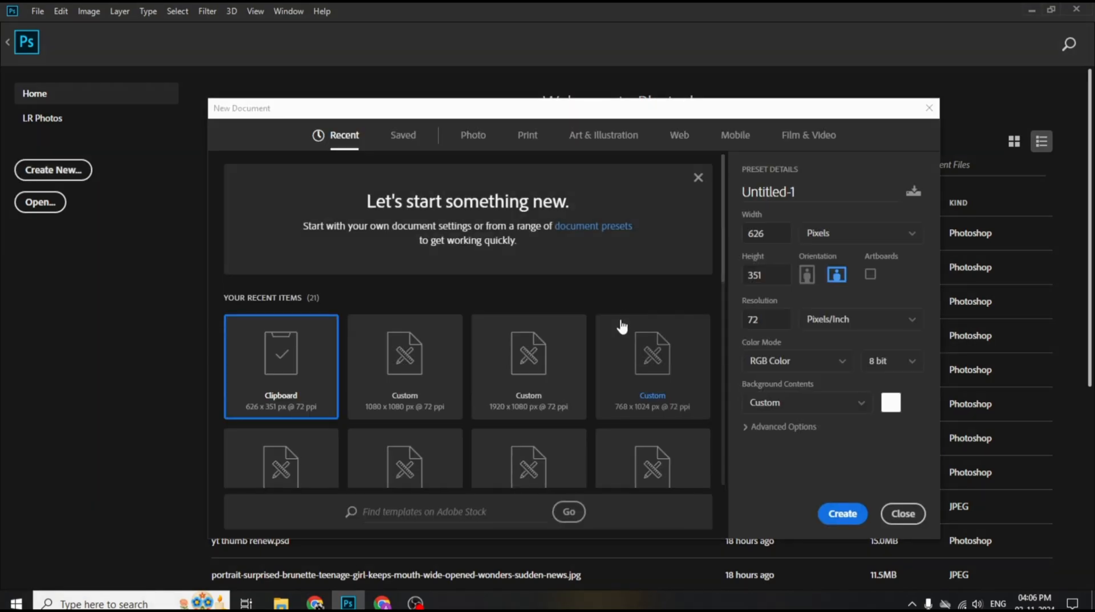
pyautogui.doubleClick(825, 190)
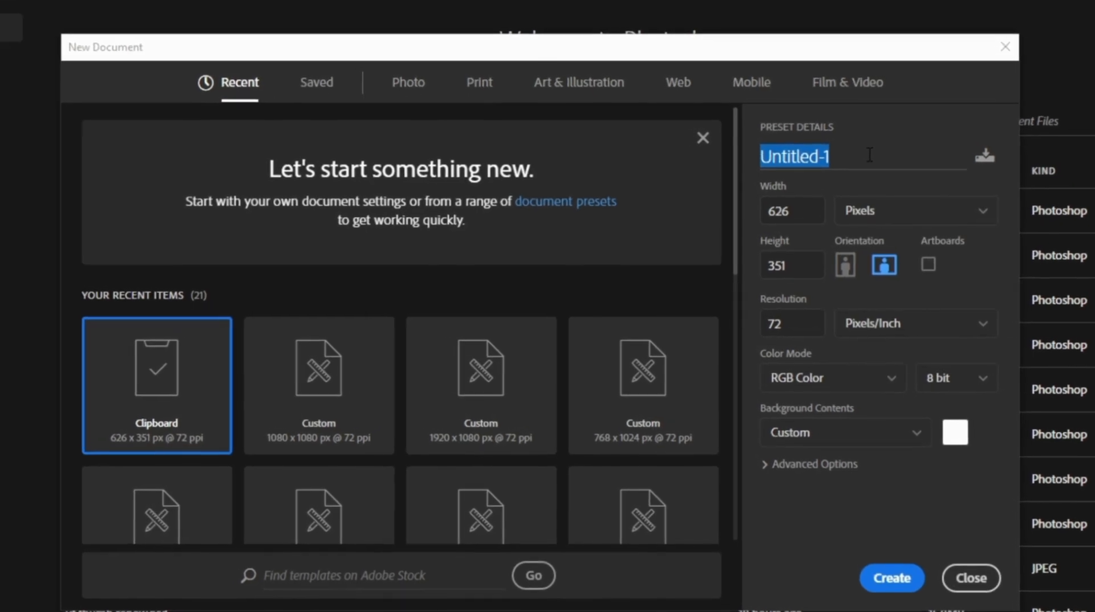
pyautogui.write('No')
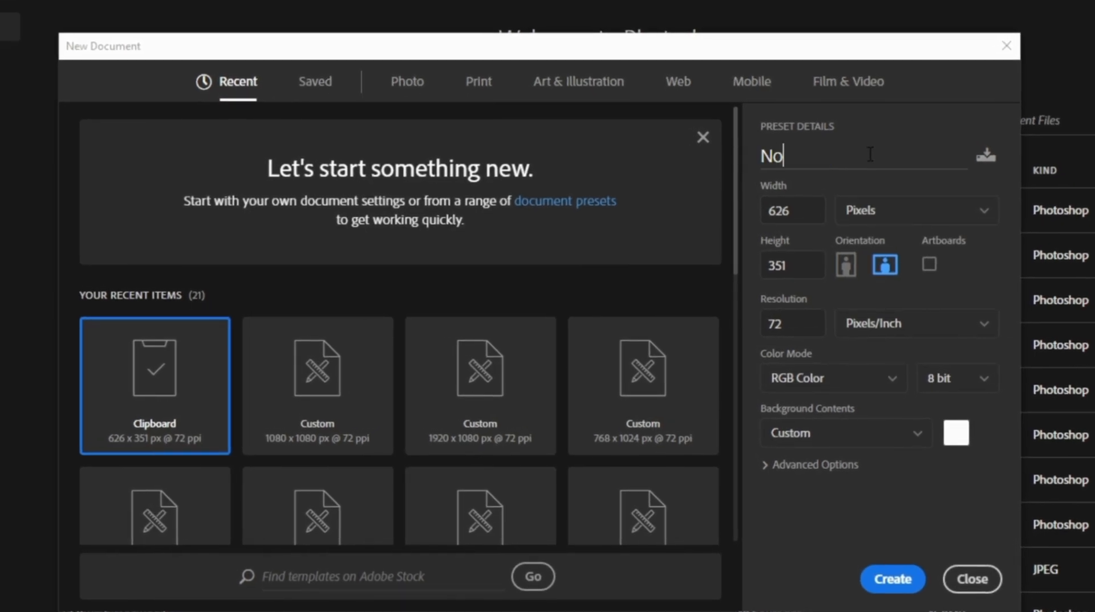
pyautogui.write('odles Poster')
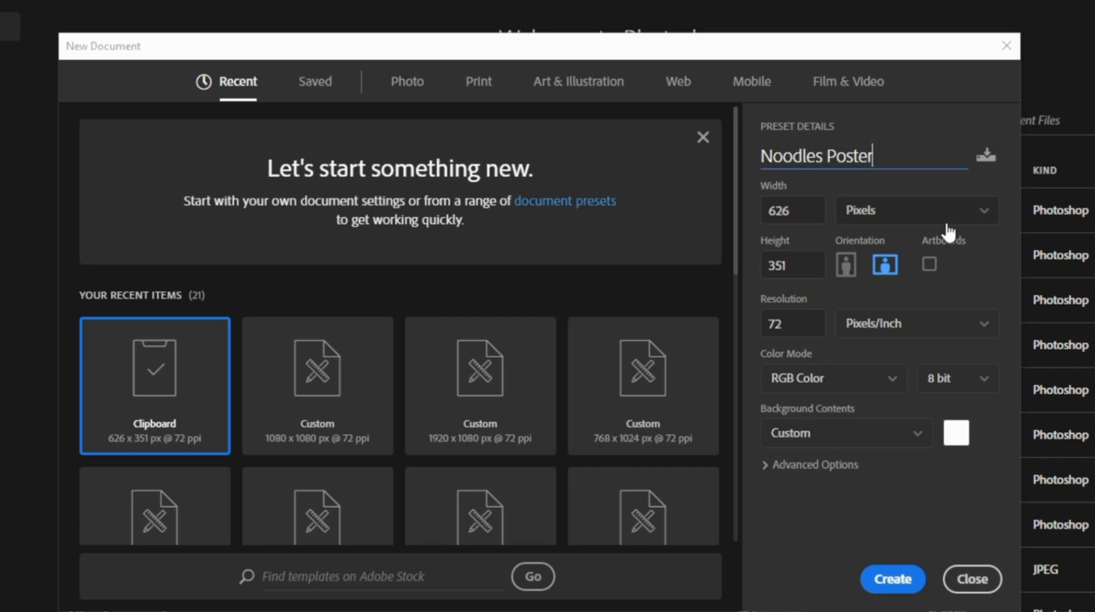
# Step: Set the document size to 1080 by 1080 pixels at 72 pixels/inch and create it
pyautogui.click(809, 213)
pyautogui.write('1080')
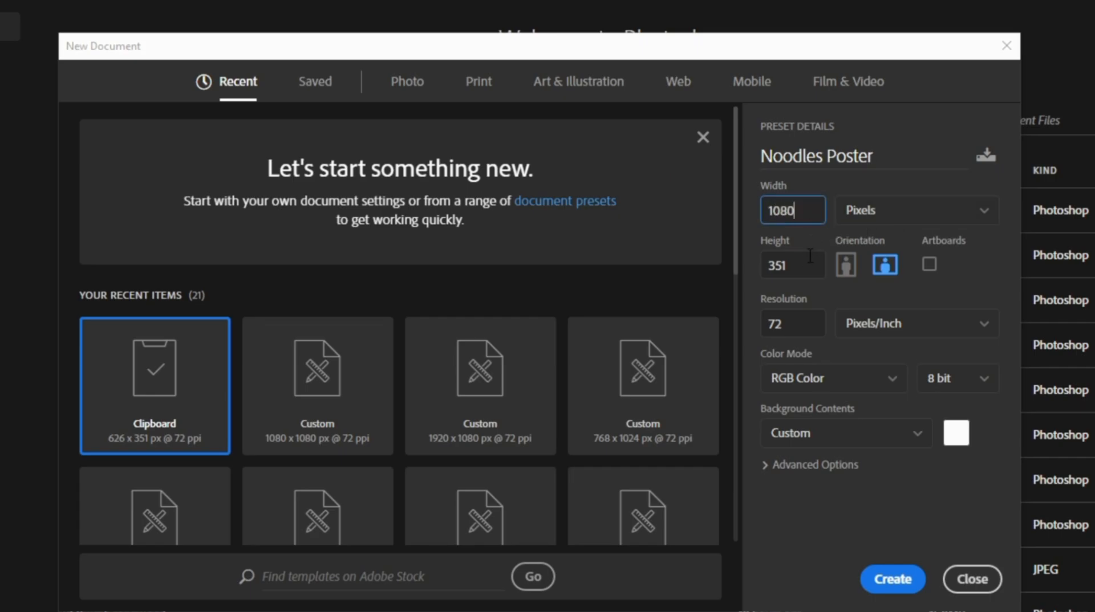
pyautogui.click(798, 272)
pyautogui.write('1080')
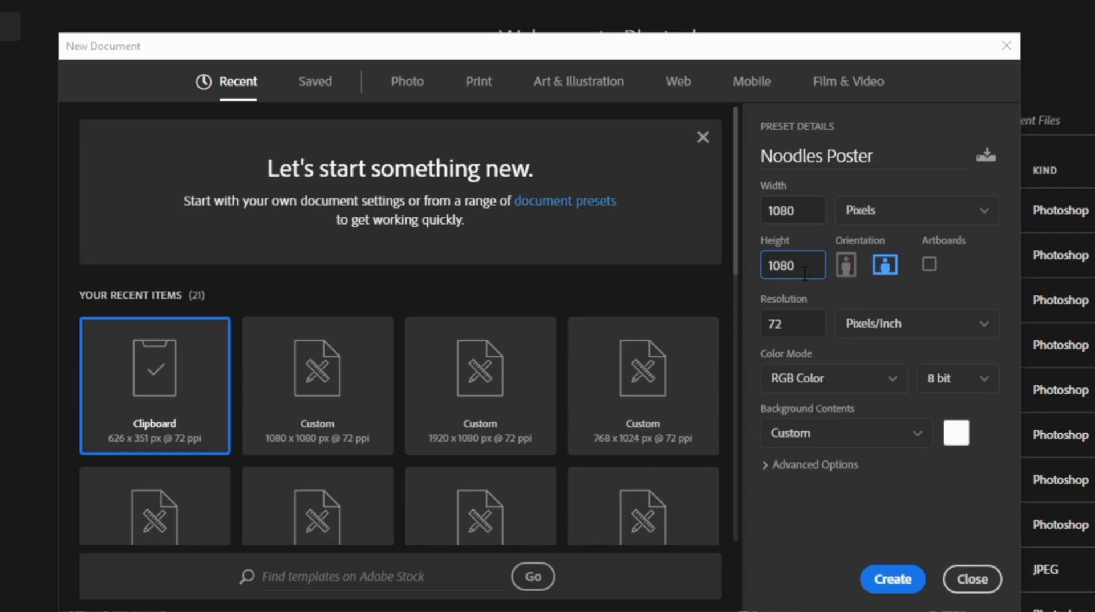
pyautogui.click(930, 217)
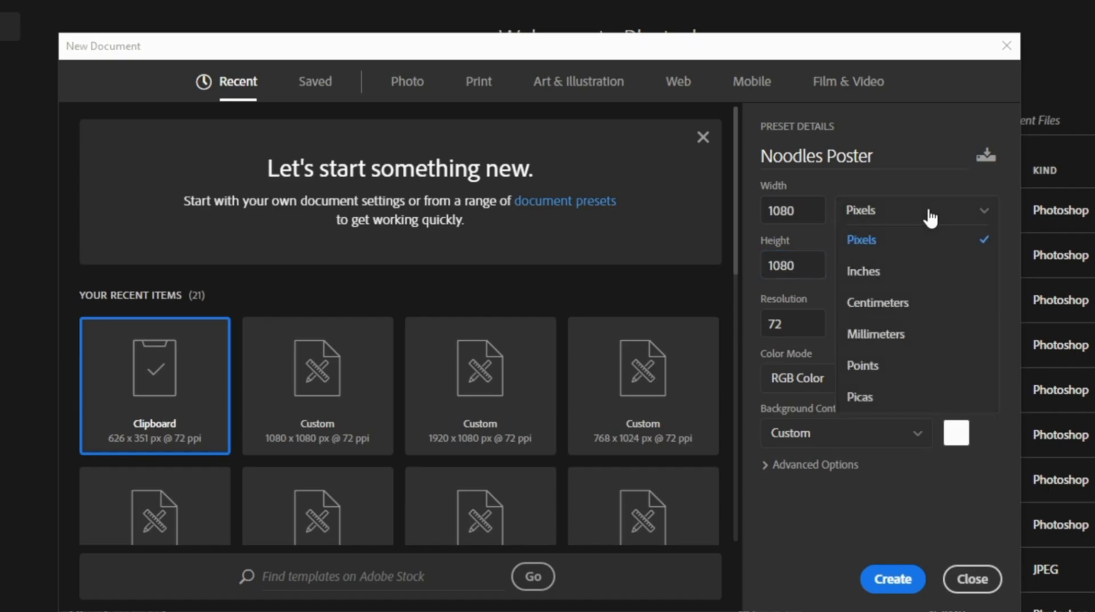
pyautogui.click(874, 240)
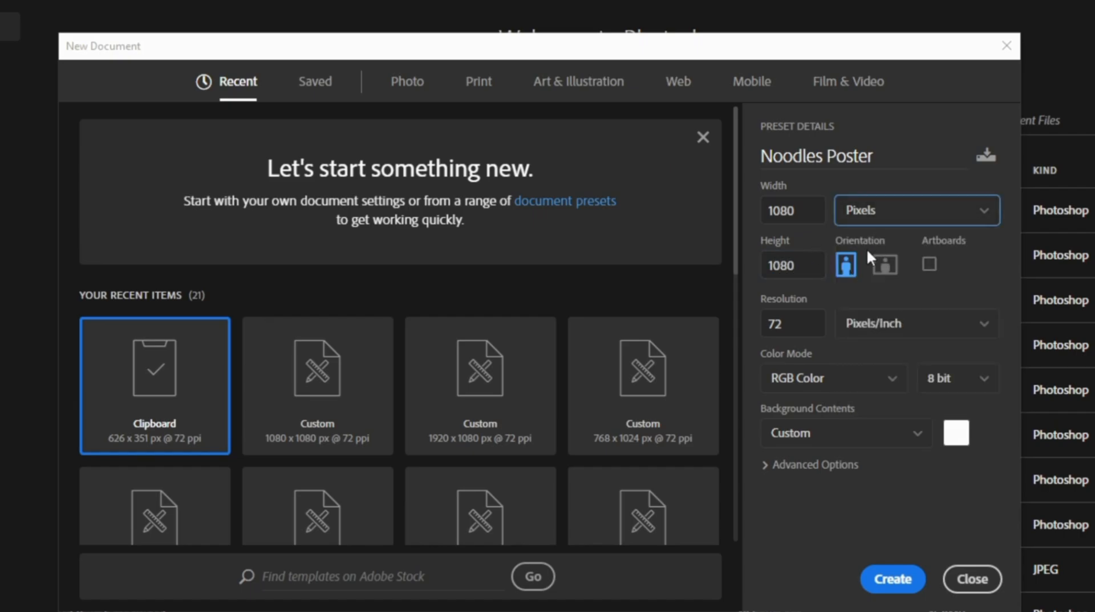
pyautogui.moveTo(794, 329); pyautogui.dragTo(769, 331)
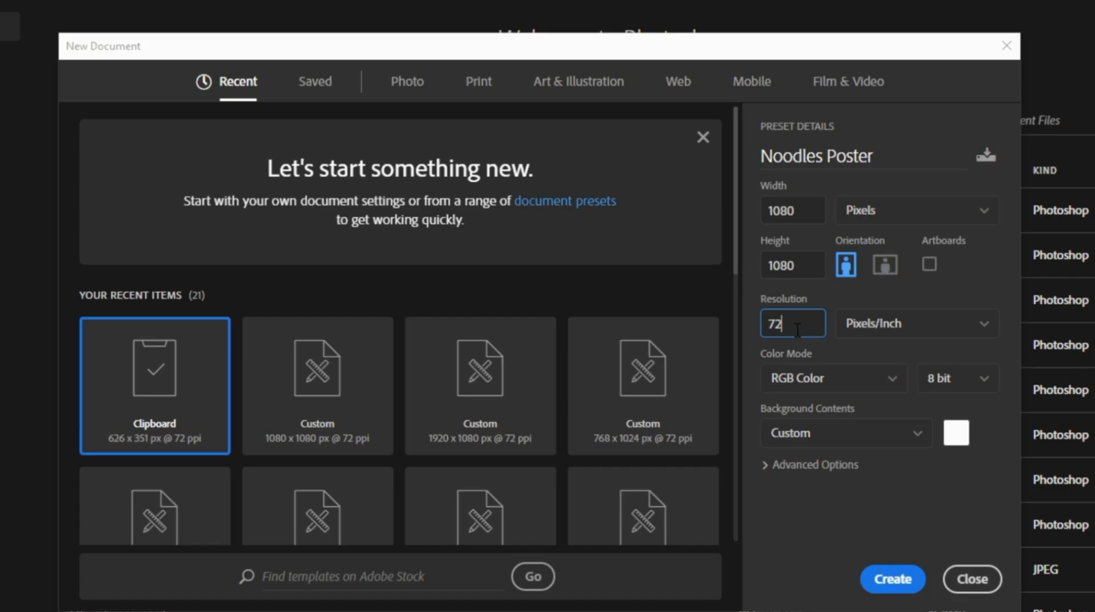
pyautogui.click(893, 578)
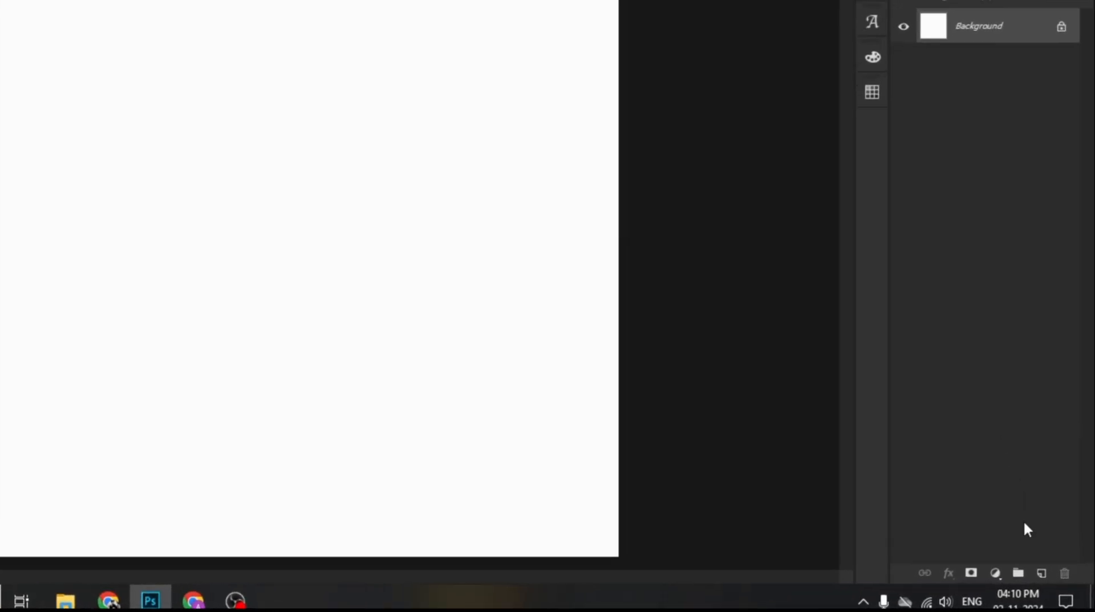
# Step: Add a gradient fill layer from the black-to-dark-grey preset, with its starting colour stop set to 000000
pyautogui.click(995, 573)
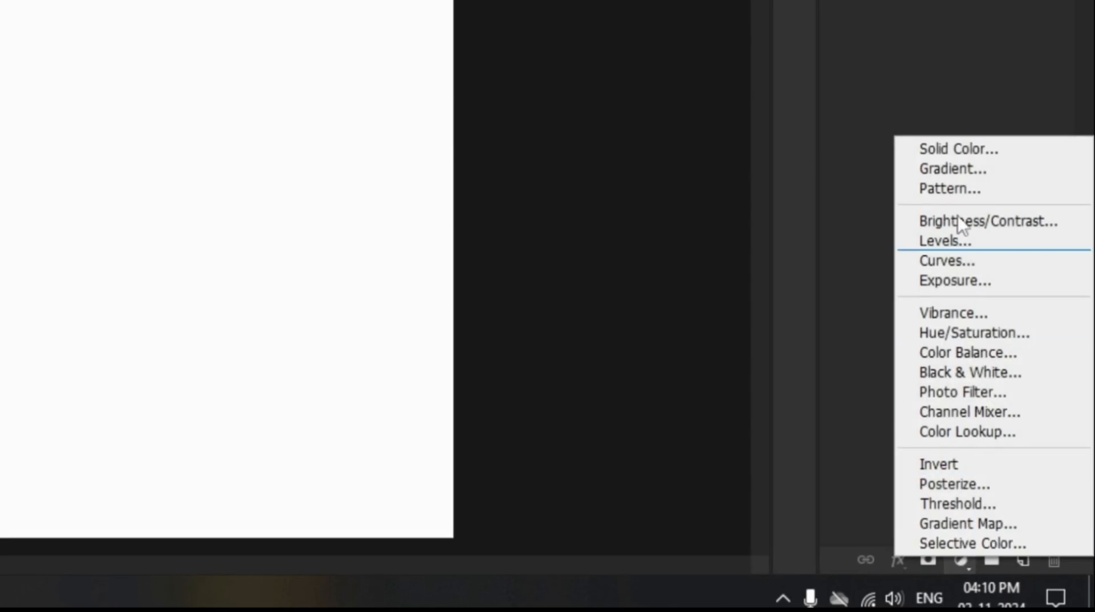
pyautogui.click(960, 168)
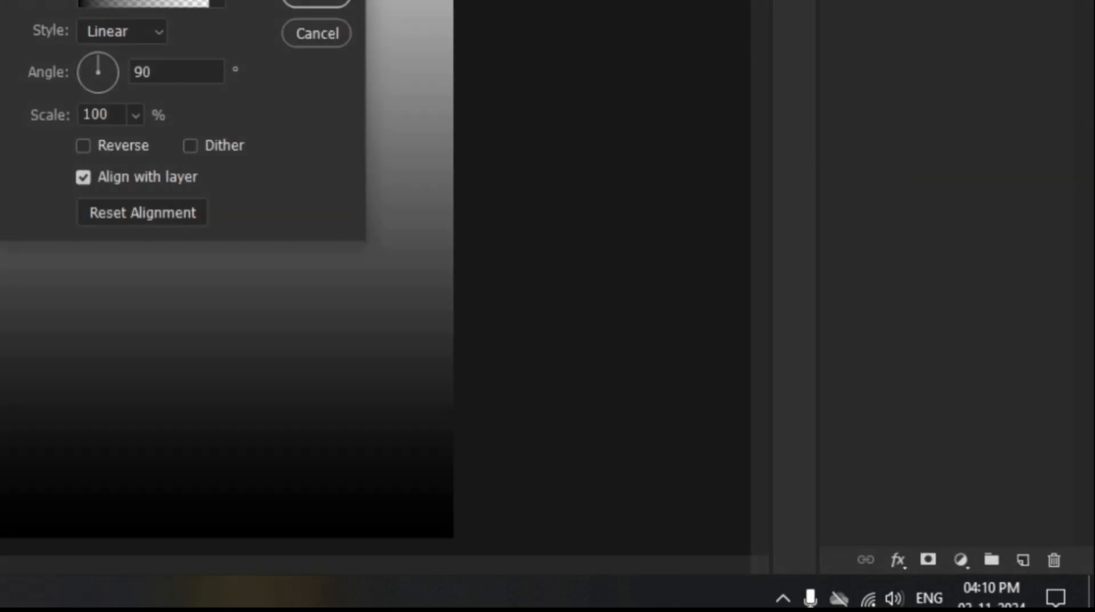
pyautogui.click(169, 3)
pyautogui.click(362, 207)
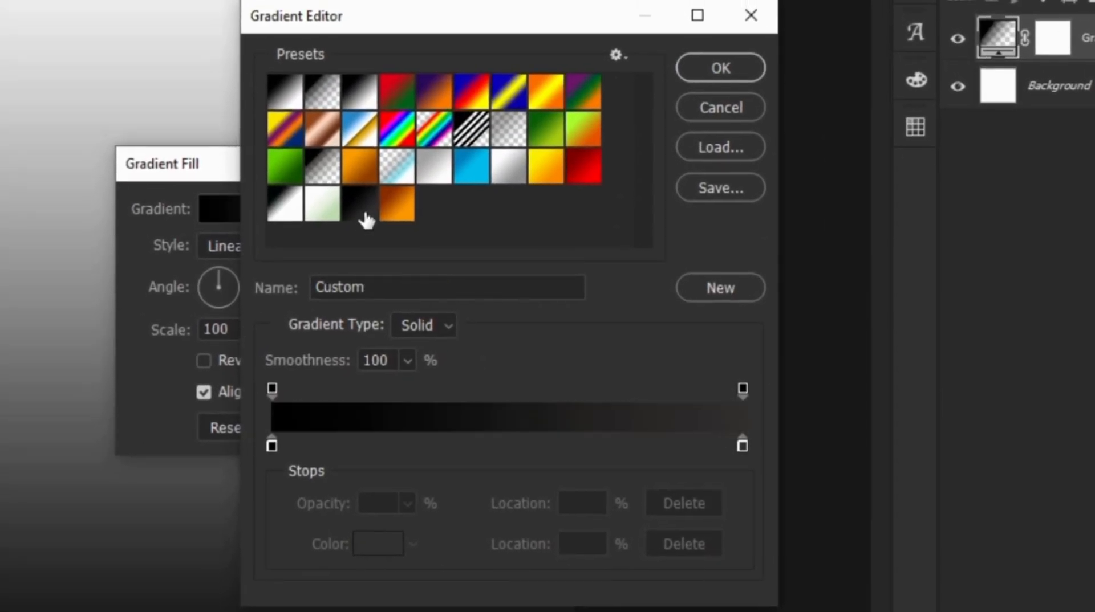
pyautogui.click(272, 445)
pyautogui.click(368, 540)
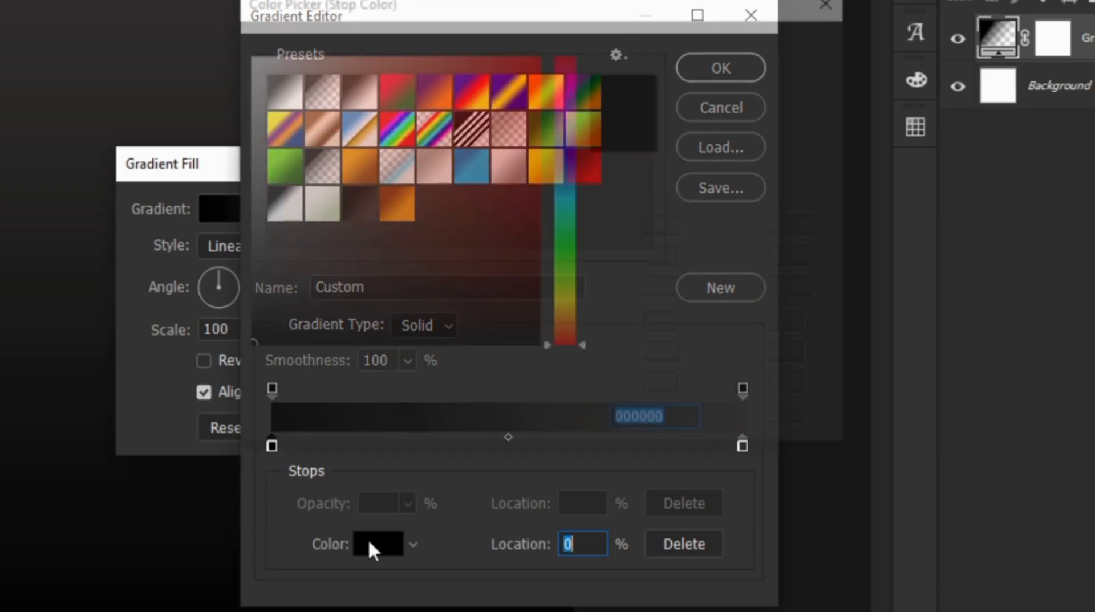
pyautogui.moveTo(351, 282); pyautogui.dragTo(220, 383)
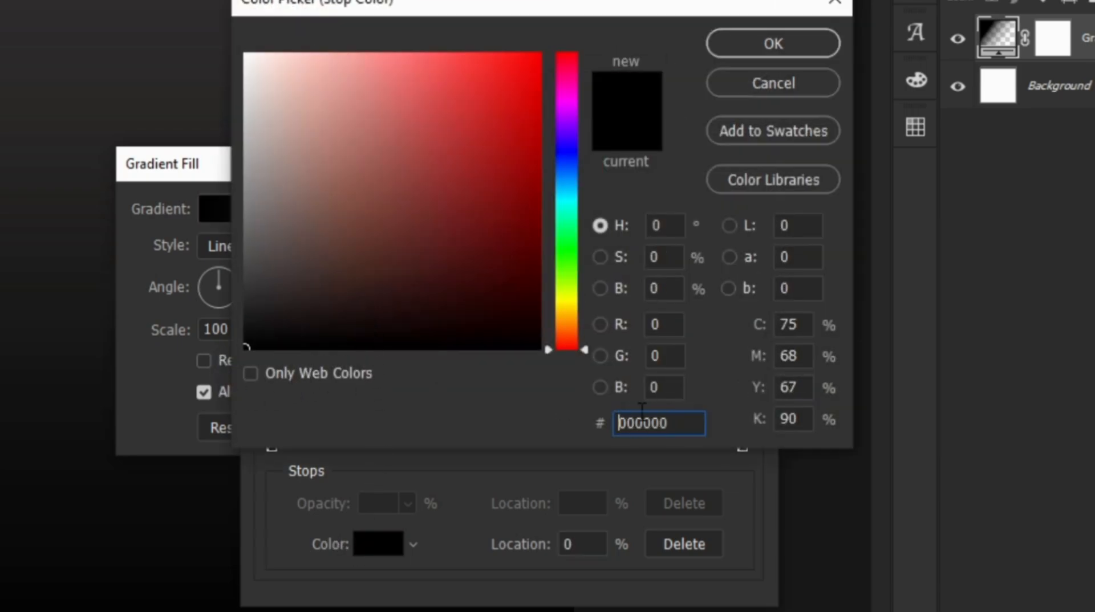
pyautogui.click(732, 45)
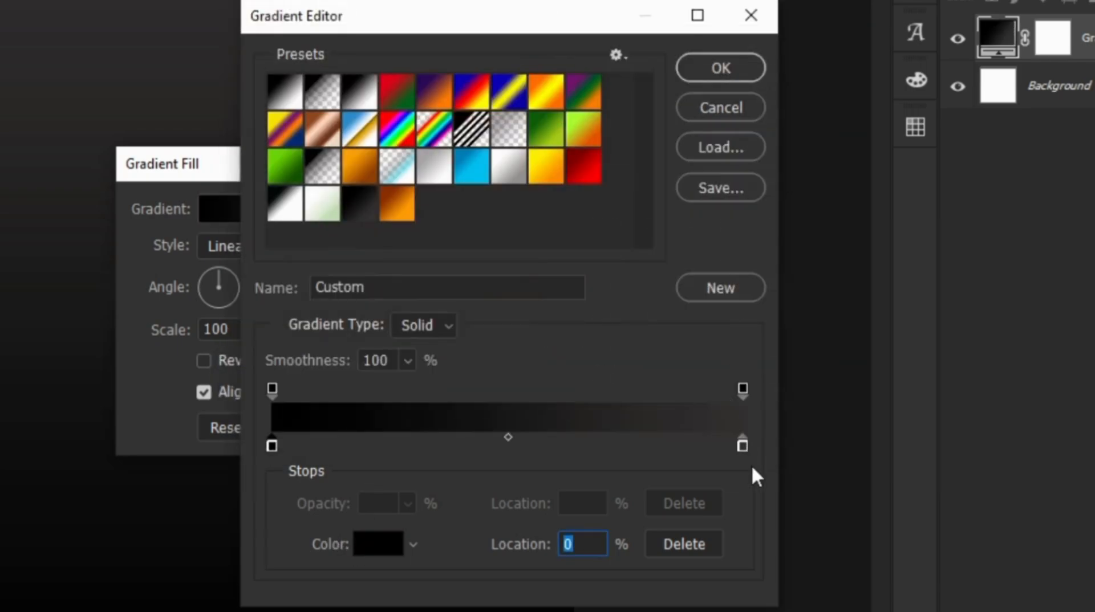
# Step: Use colour 323031 for the gradient's end stop and accept the edited gradient
pyautogui.click(741, 446)
pyautogui.click(392, 550)
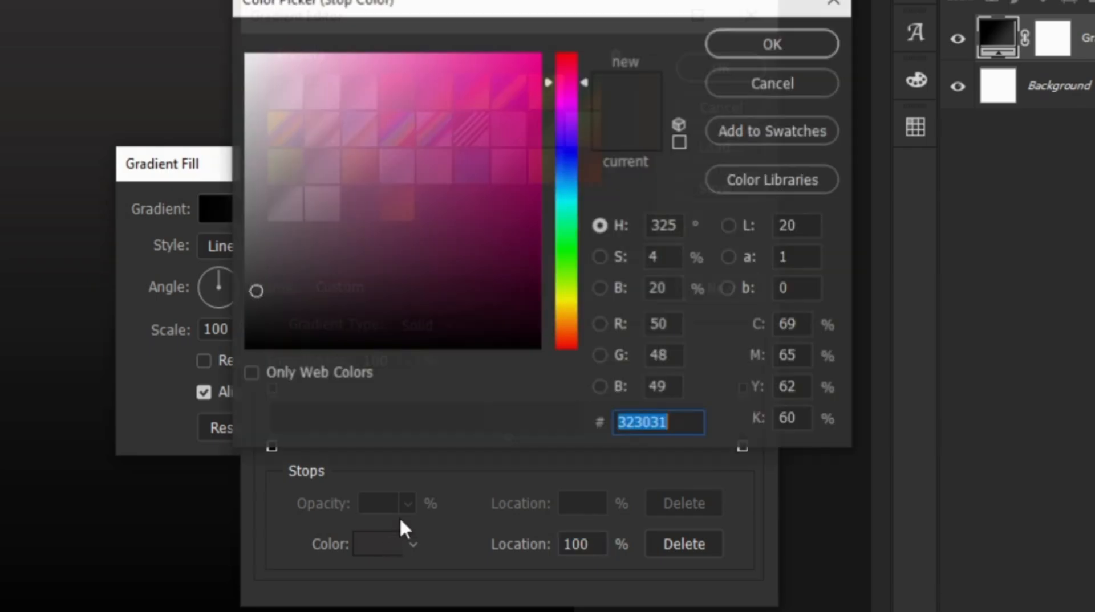
pyautogui.click(673, 427)
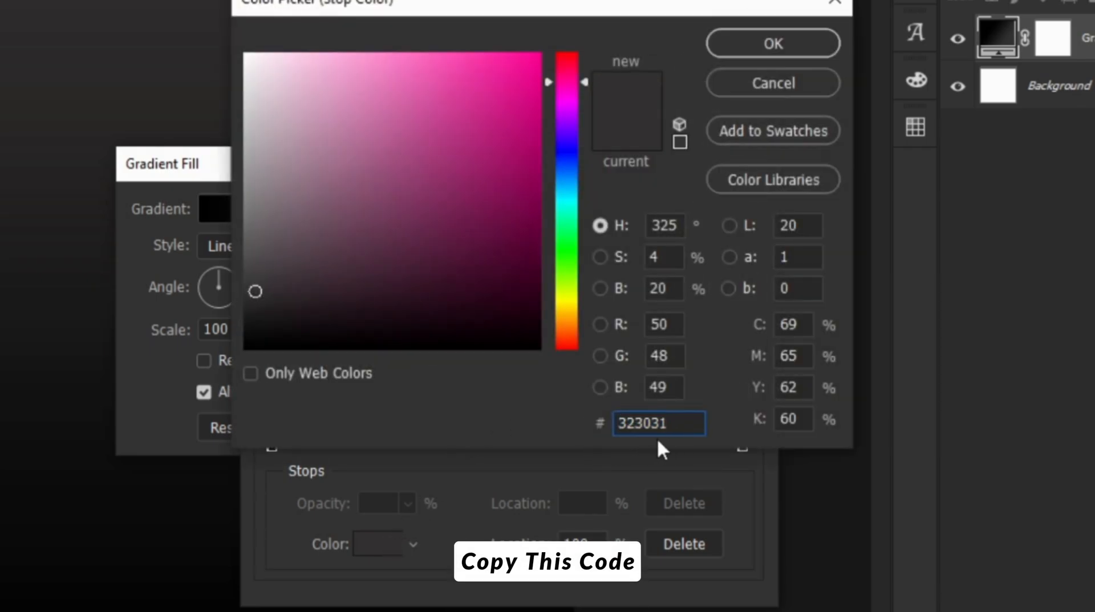
pyautogui.click(748, 47)
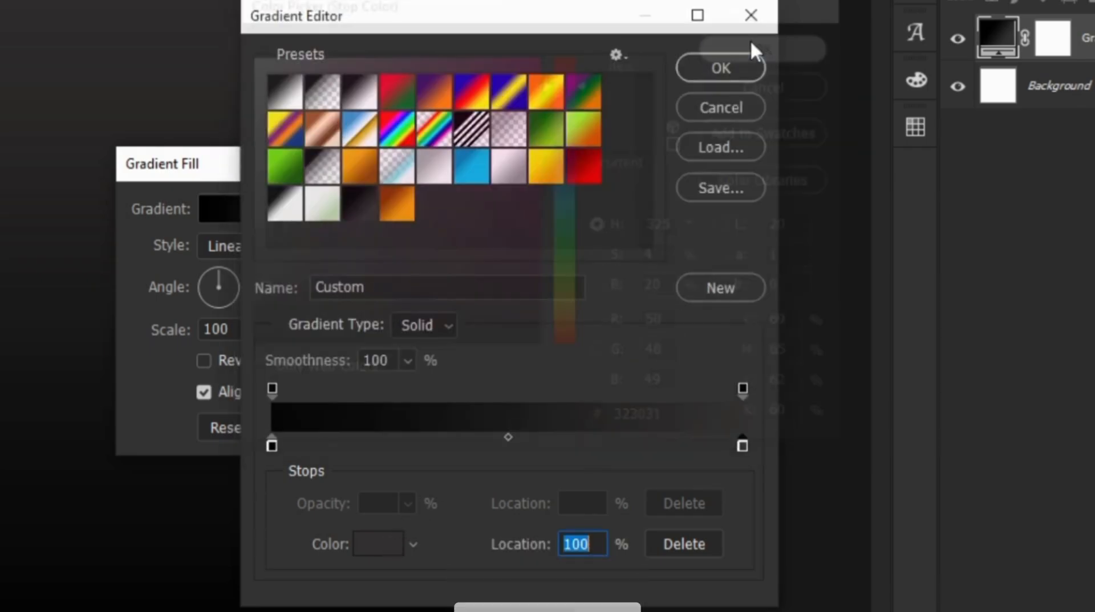
pyautogui.click(715, 72)
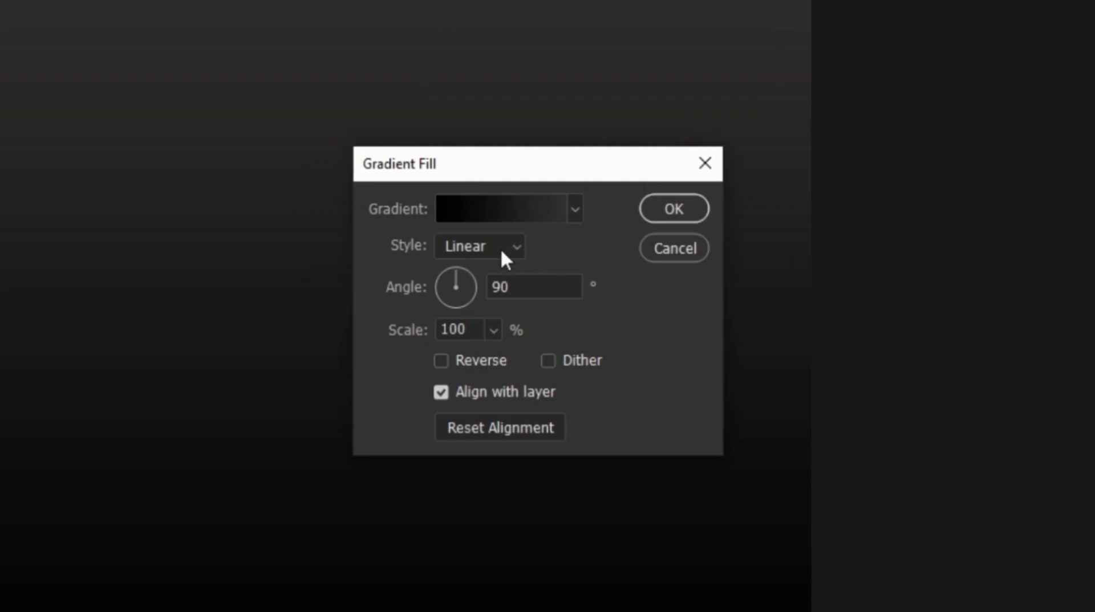
# Step: Make the gradient fill Radial with a 138% scale, reverse it, and apply it
pyautogui.click(500, 246)
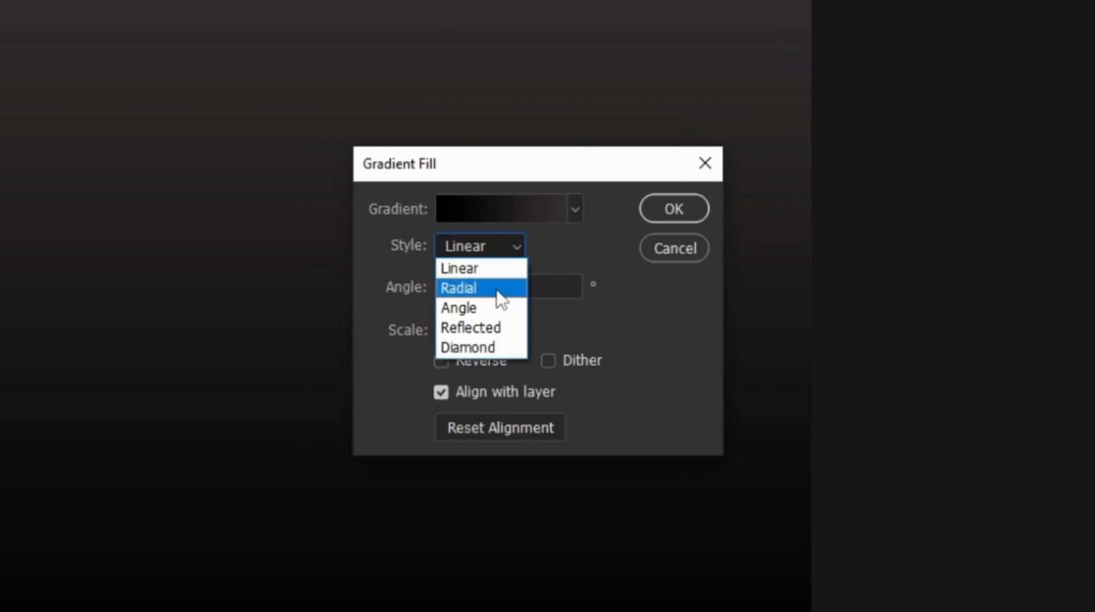
pyautogui.click(499, 289)
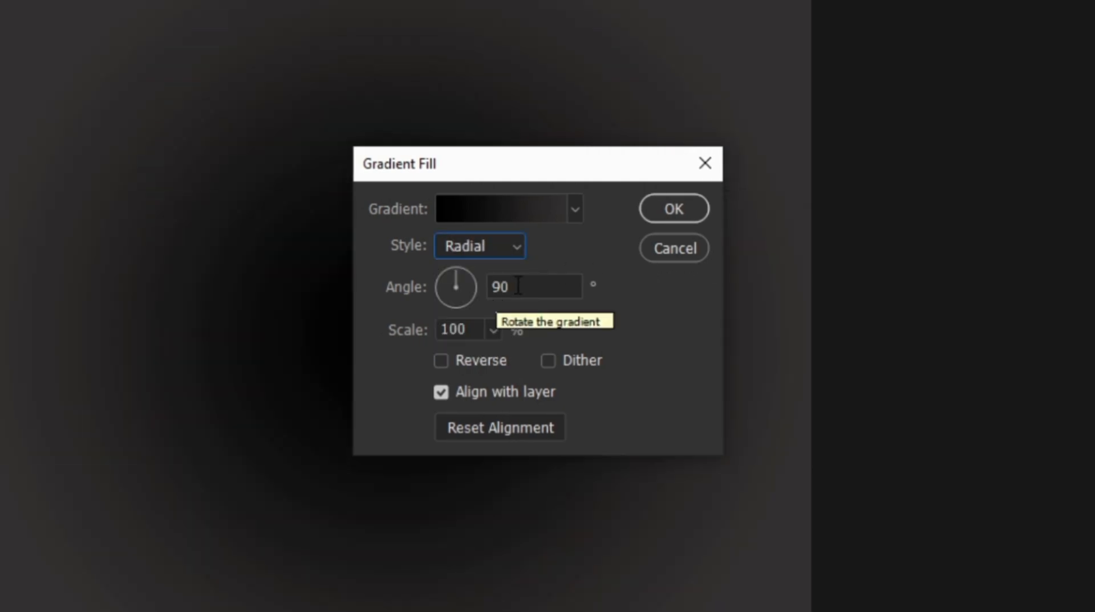
pyautogui.click(476, 330)
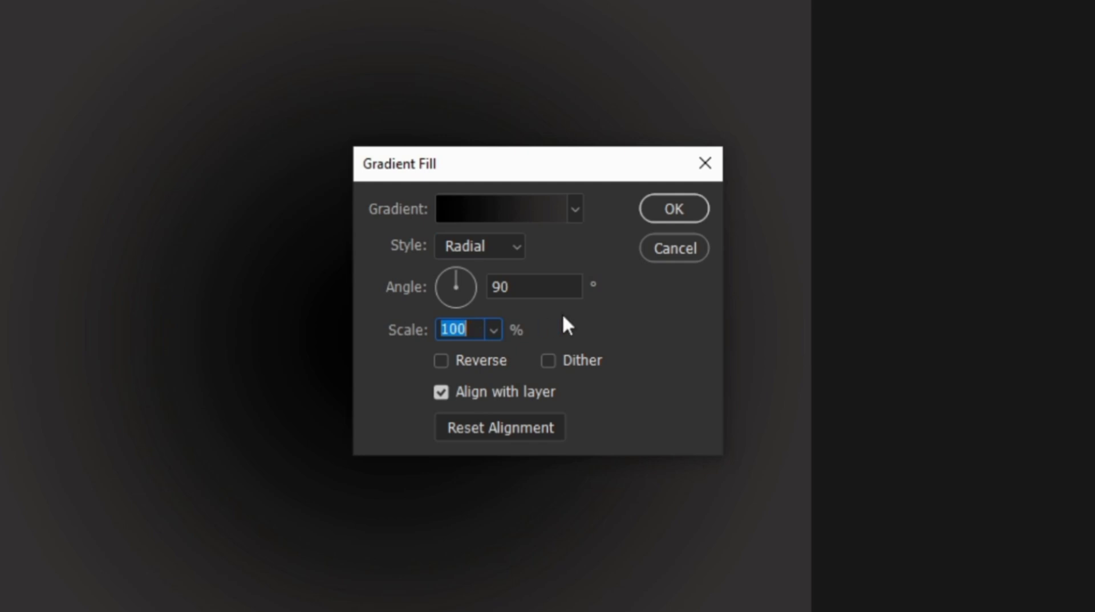
pyautogui.write('138')
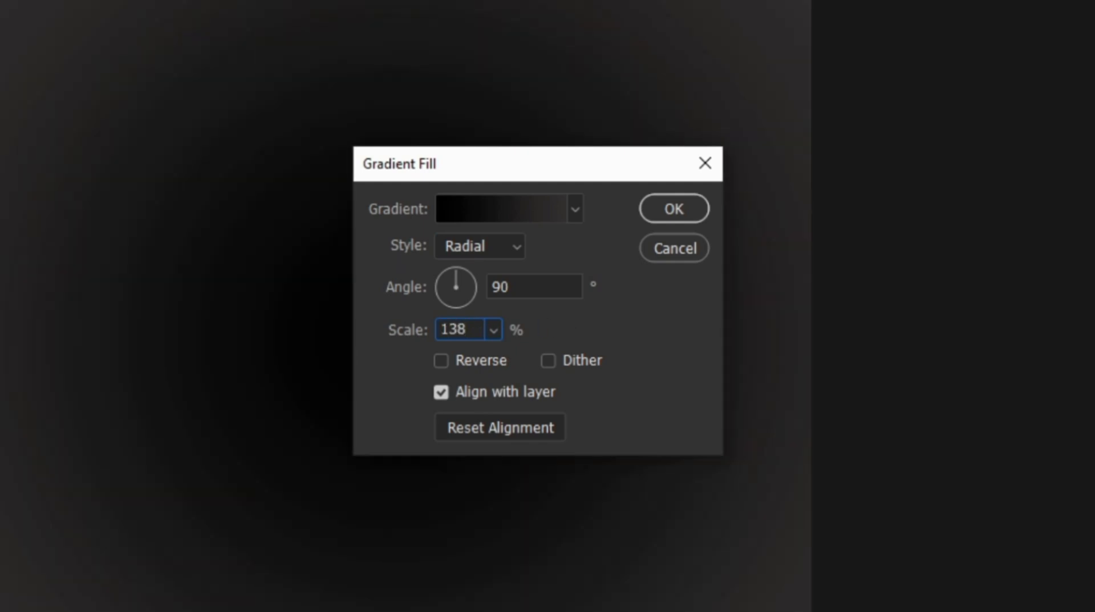
pyautogui.click(440, 361)
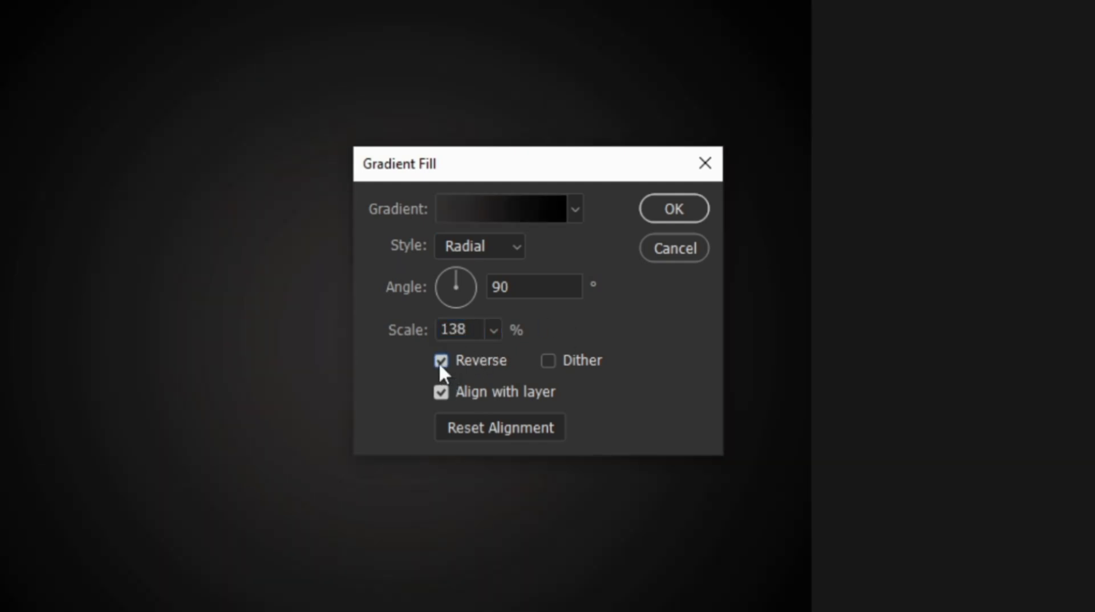
pyautogui.click(657, 216)
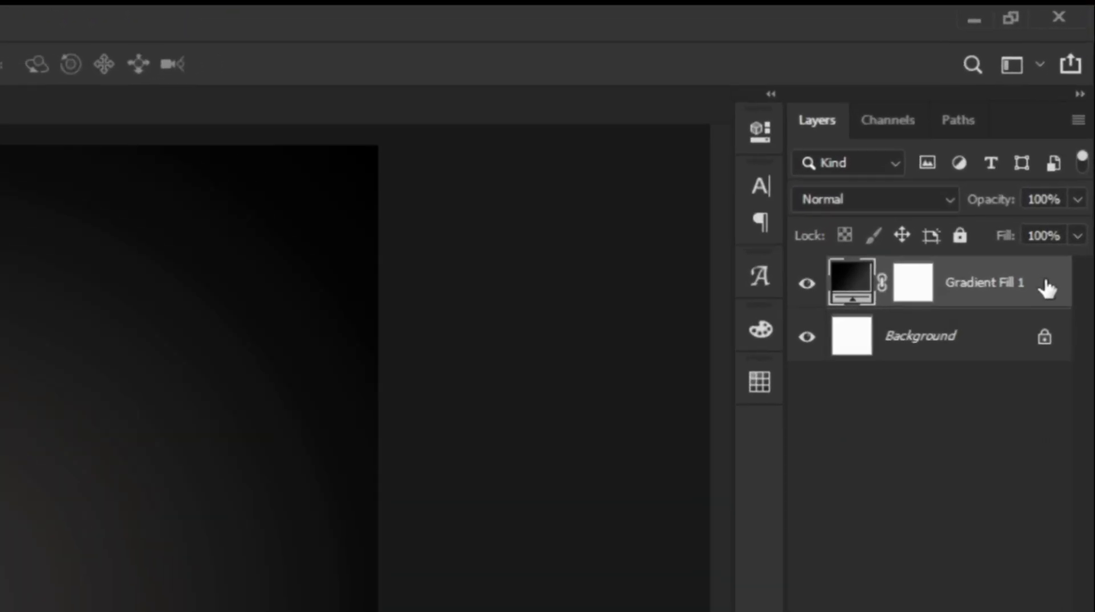
# Step: Add a Pattern Overlay to the gradient fill layer in Normal blend mode, using the dark rocky texture pattern
pyautogui.doubleClick(1069, 154)
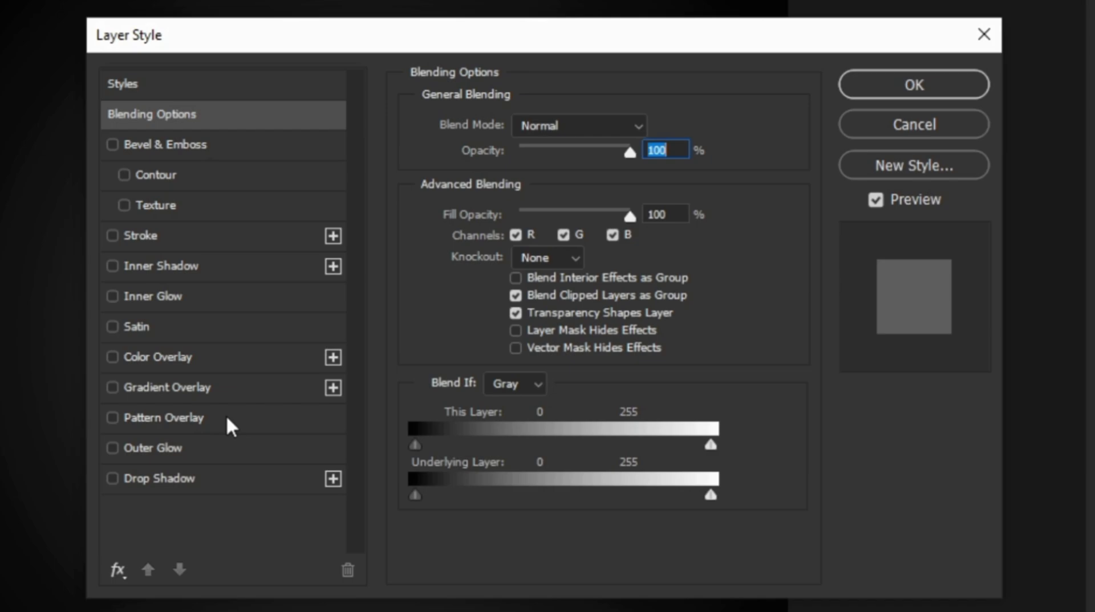
pyautogui.click(234, 418)
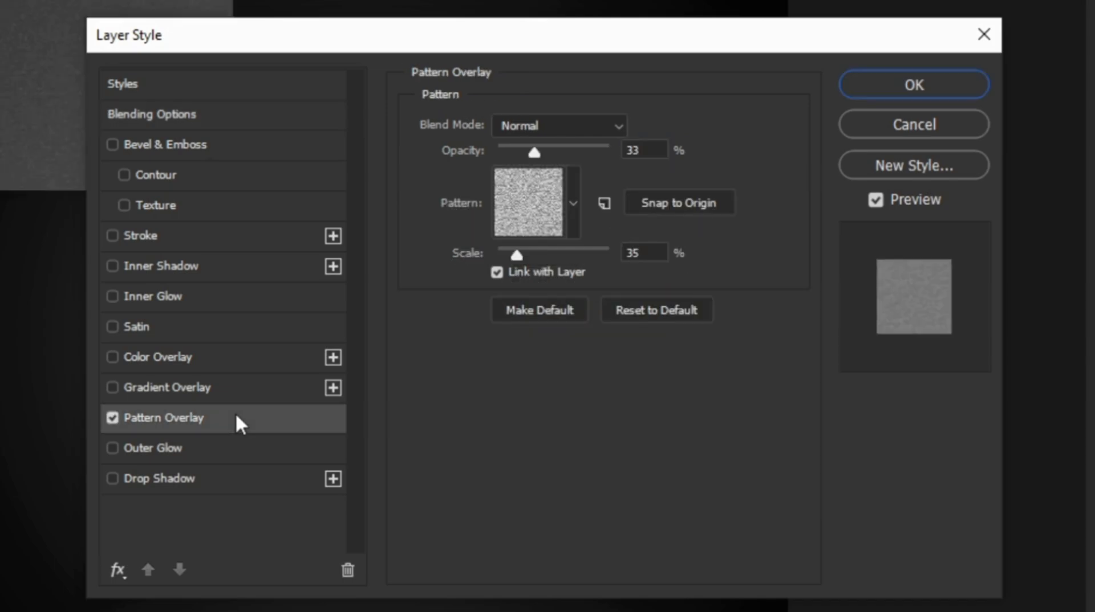
pyautogui.click(557, 125)
pyautogui.click(524, 146)
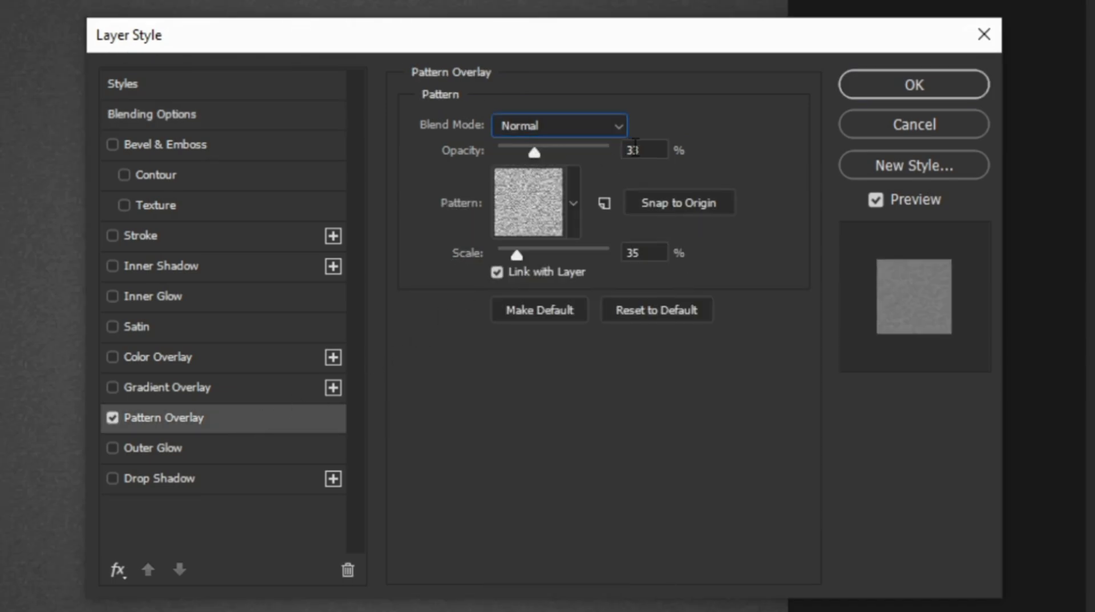
pyautogui.click(565, 204)
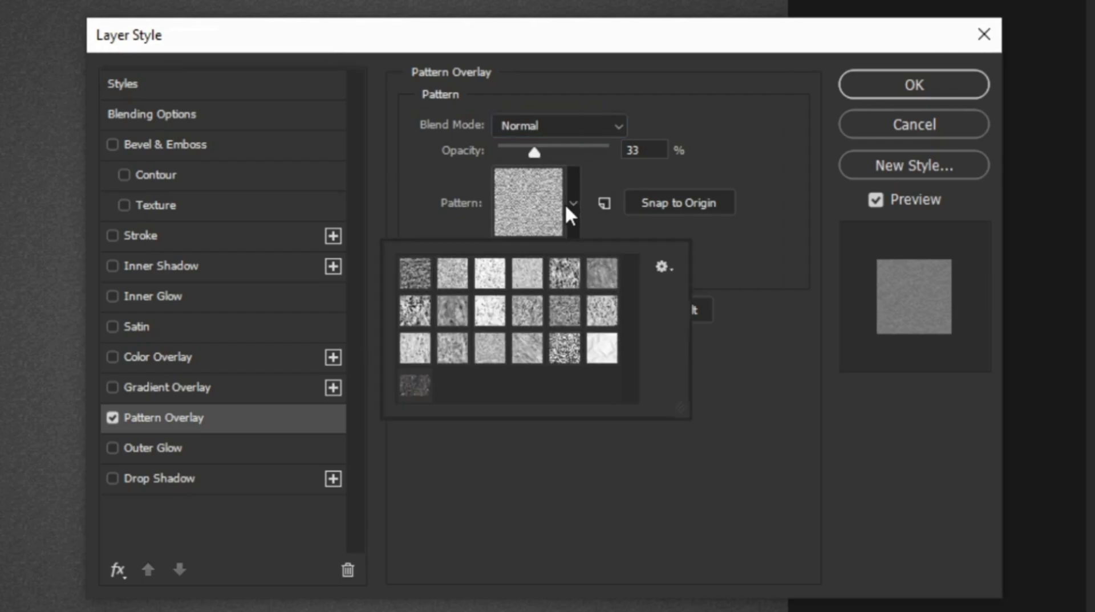
pyautogui.click(413, 386)
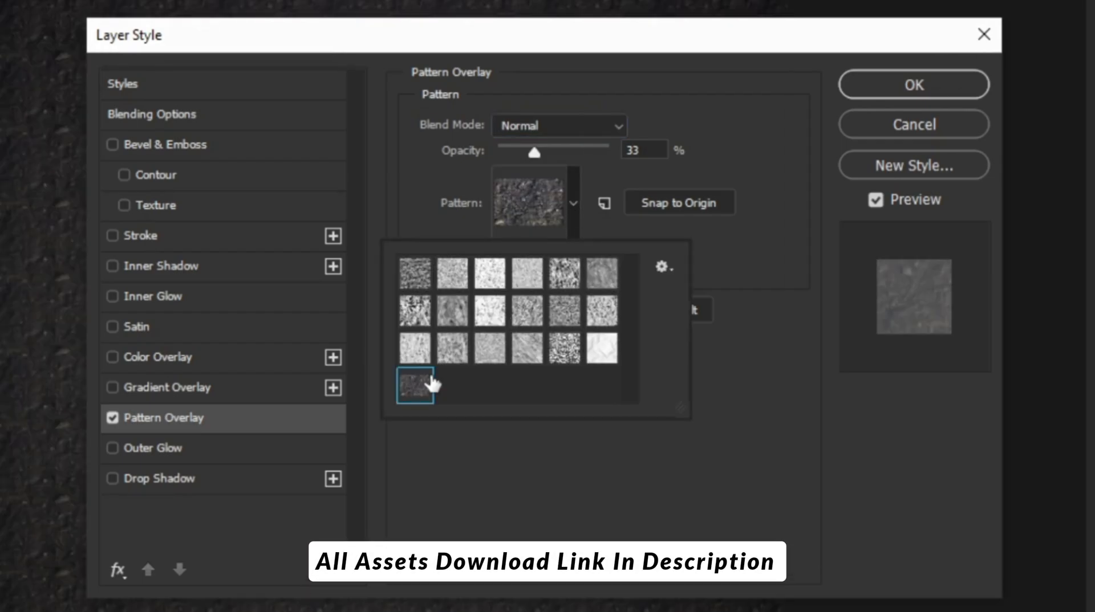
# Step: Set the pattern overlay's opacity to 3% and its scale to 100%, and apply the layer style
pyautogui.click(573, 203)
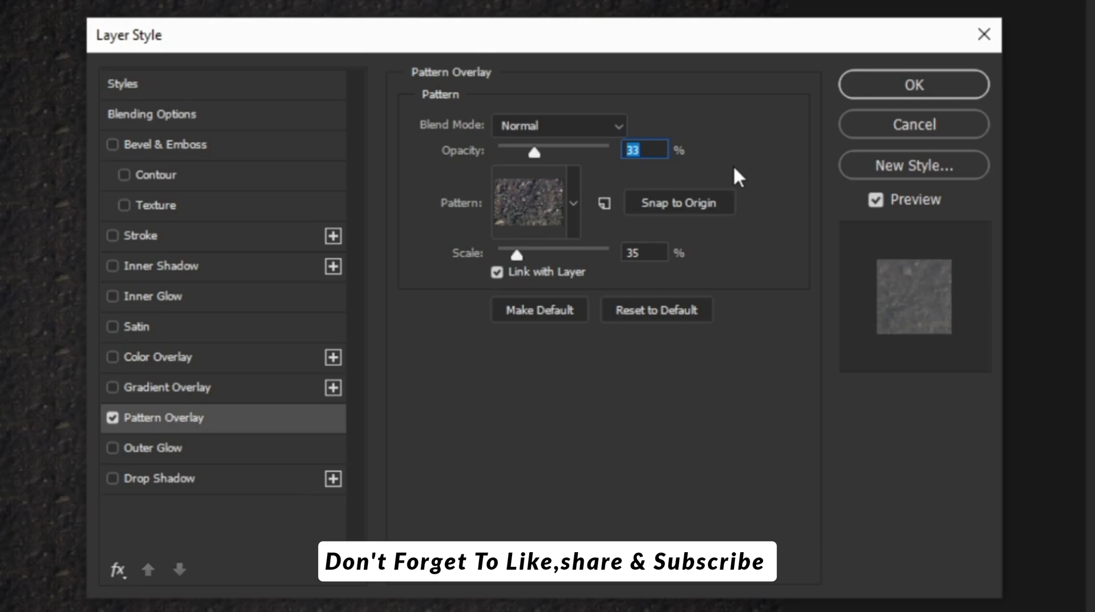
pyautogui.write('3')
pyautogui.doubleClick(653, 249)
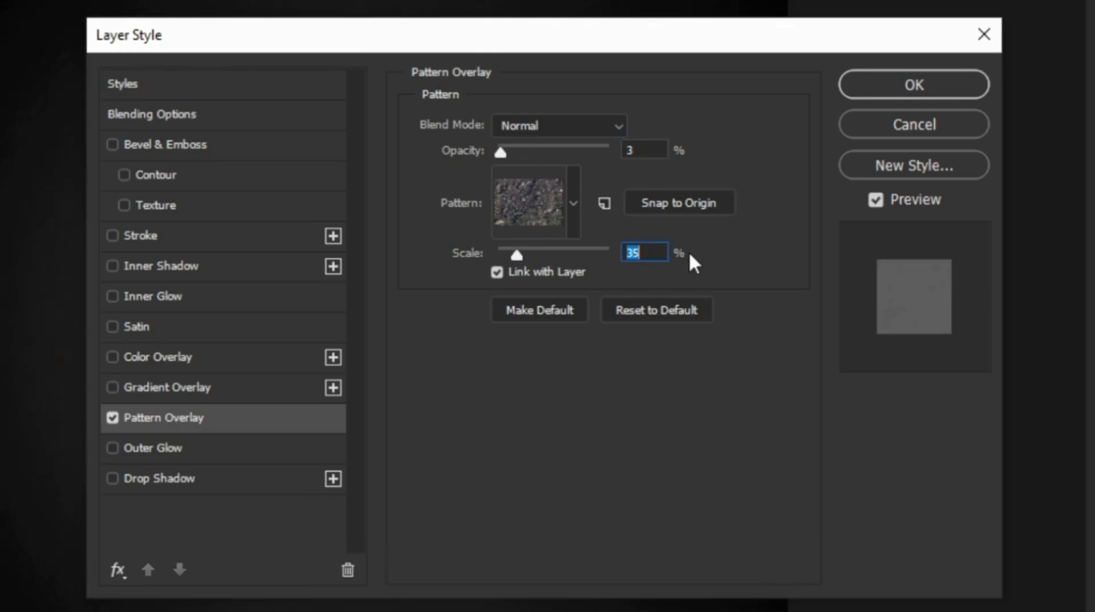
pyautogui.write('100')
pyautogui.click(915, 92)
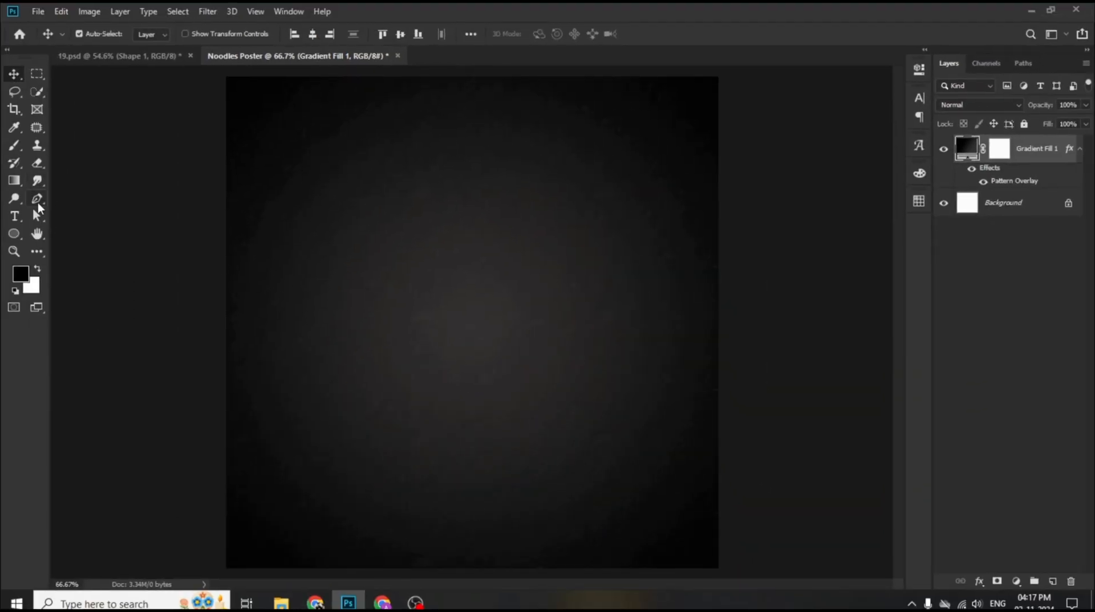
# Step: Draw a black, strokeless triangle shape, about 687 by 1077 px, with the Pen tool along the canvas's right side, its tip at the upper right corner
pyautogui.click(37, 198)
pyautogui.rightClick(37, 198)
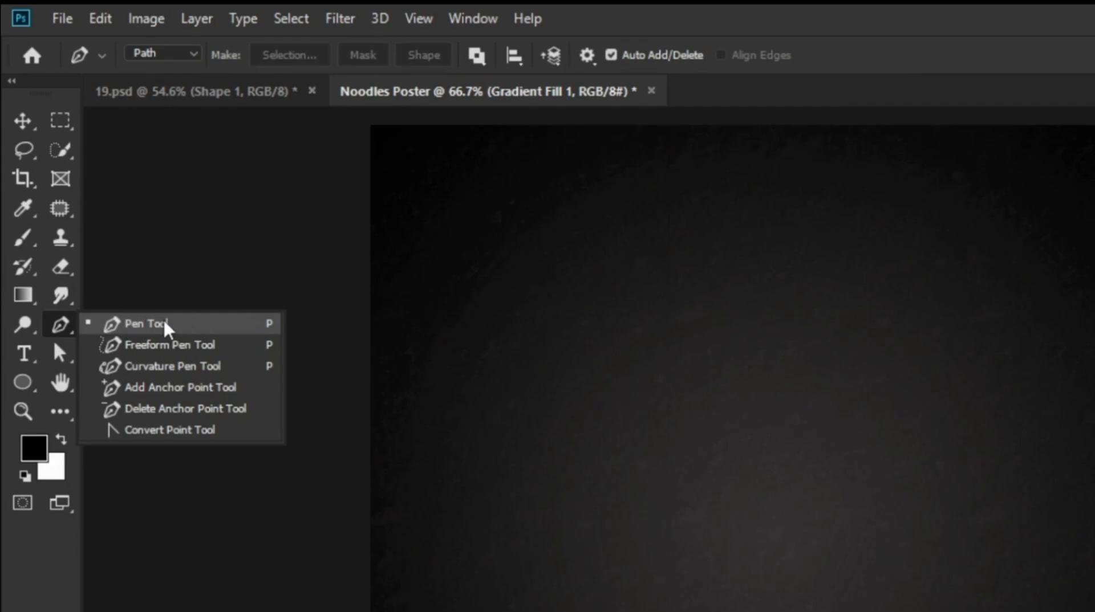
pyautogui.click(165, 324)
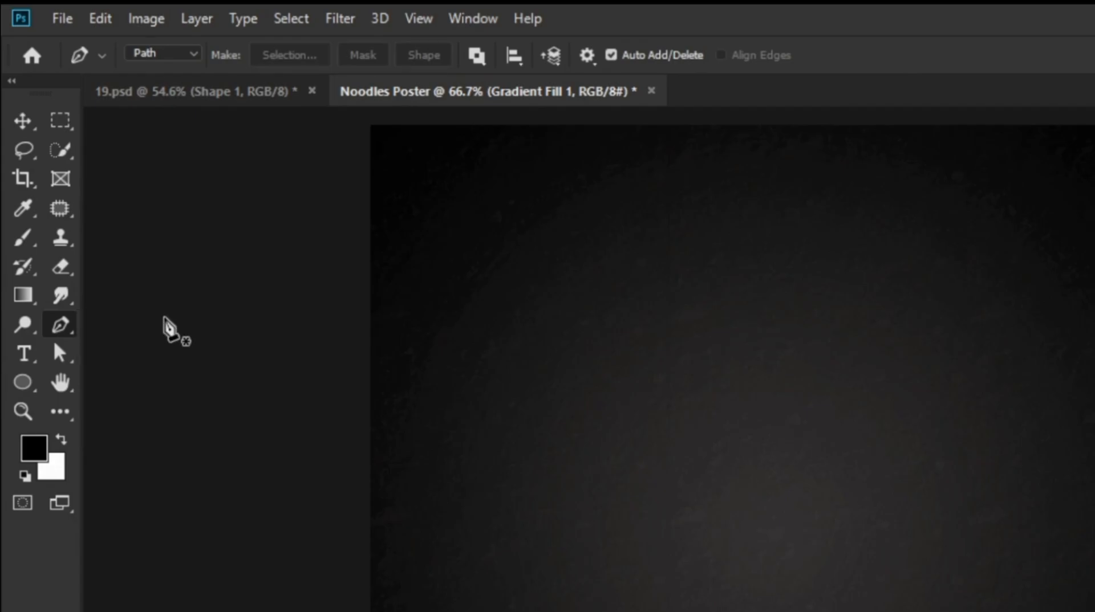
pyautogui.click(194, 55)
pyautogui.click(159, 72)
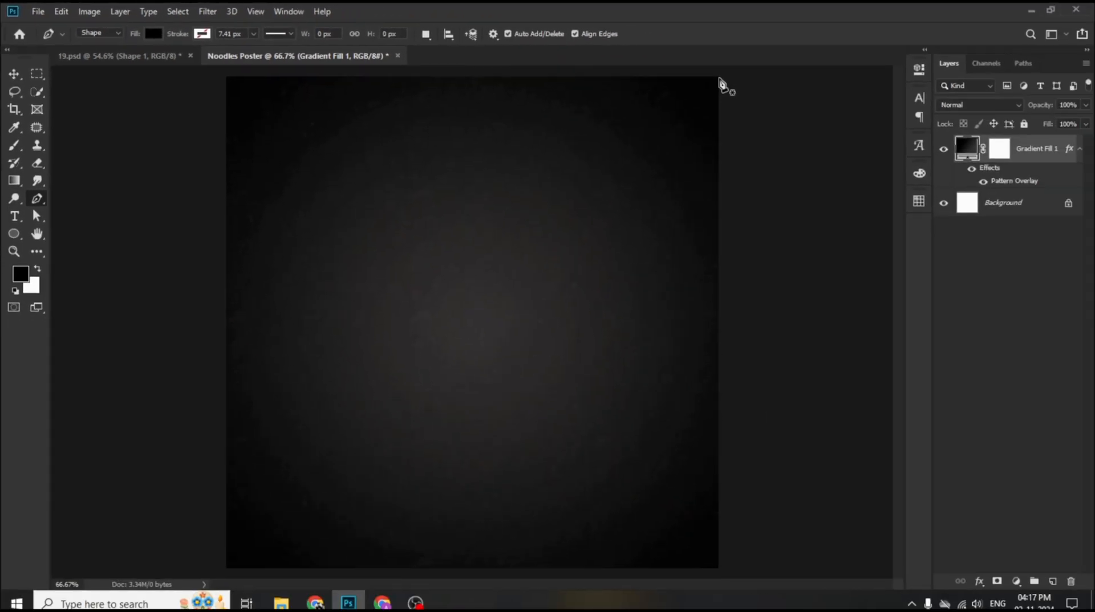
pyautogui.click(719, 78)
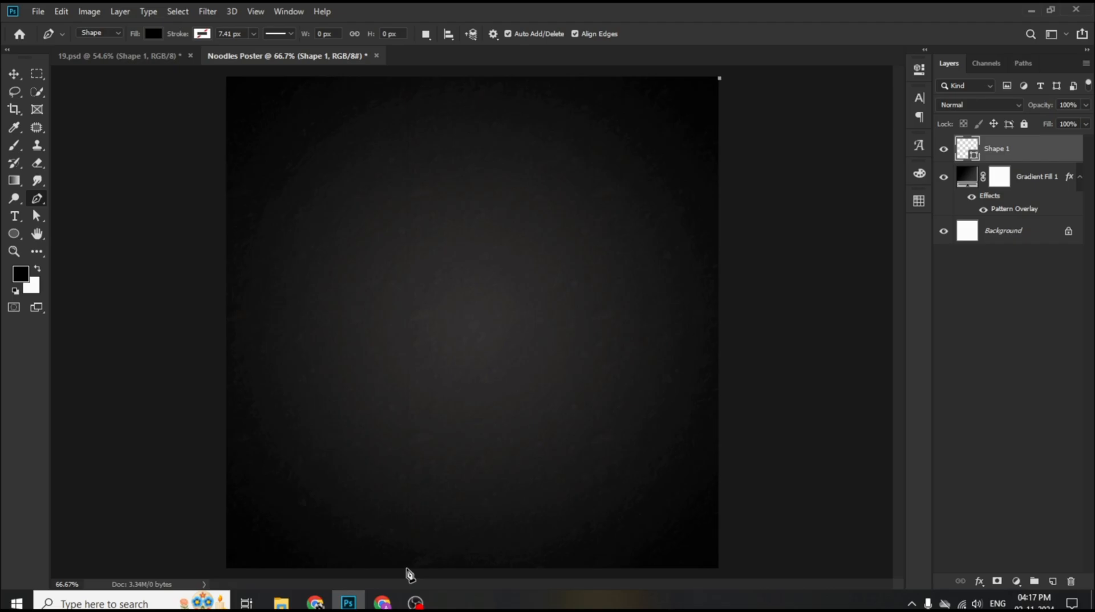
pyautogui.click(406, 568)
pyautogui.click(719, 569)
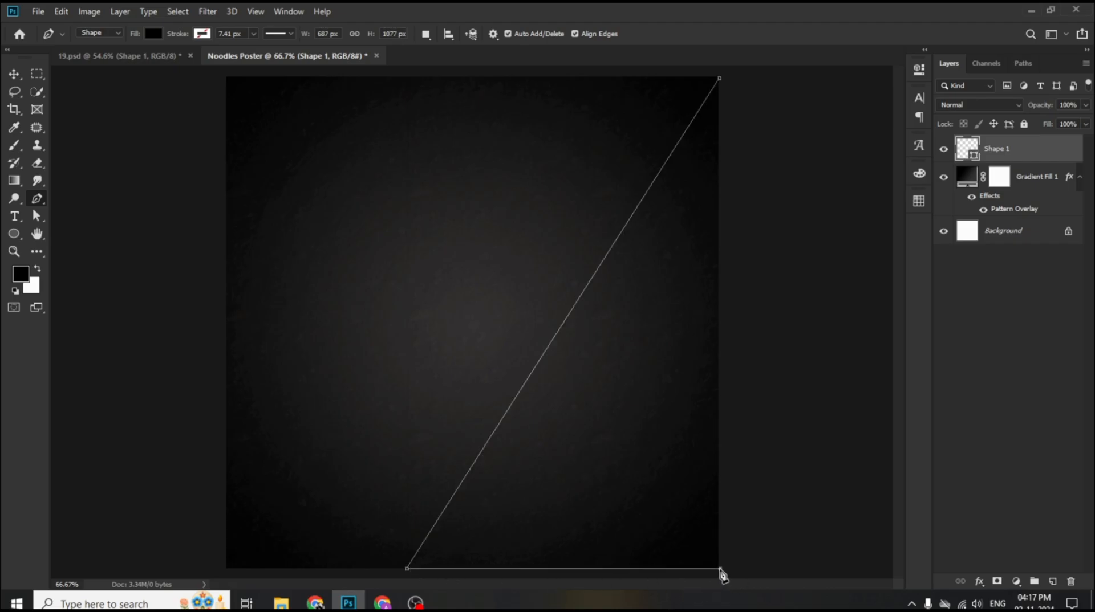
pyautogui.click(720, 79)
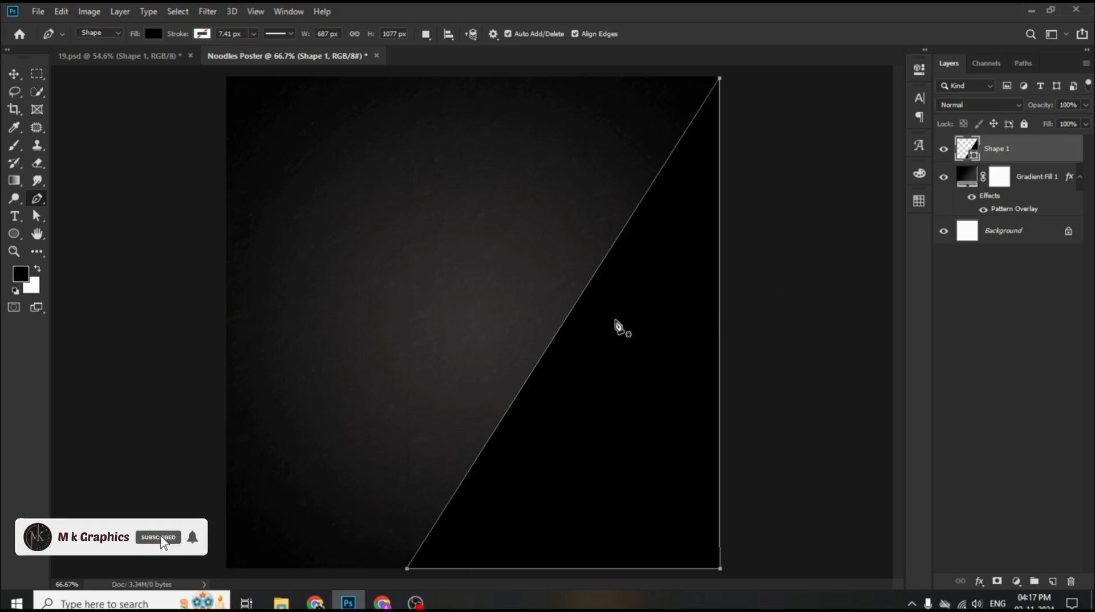
pyautogui.press('v')
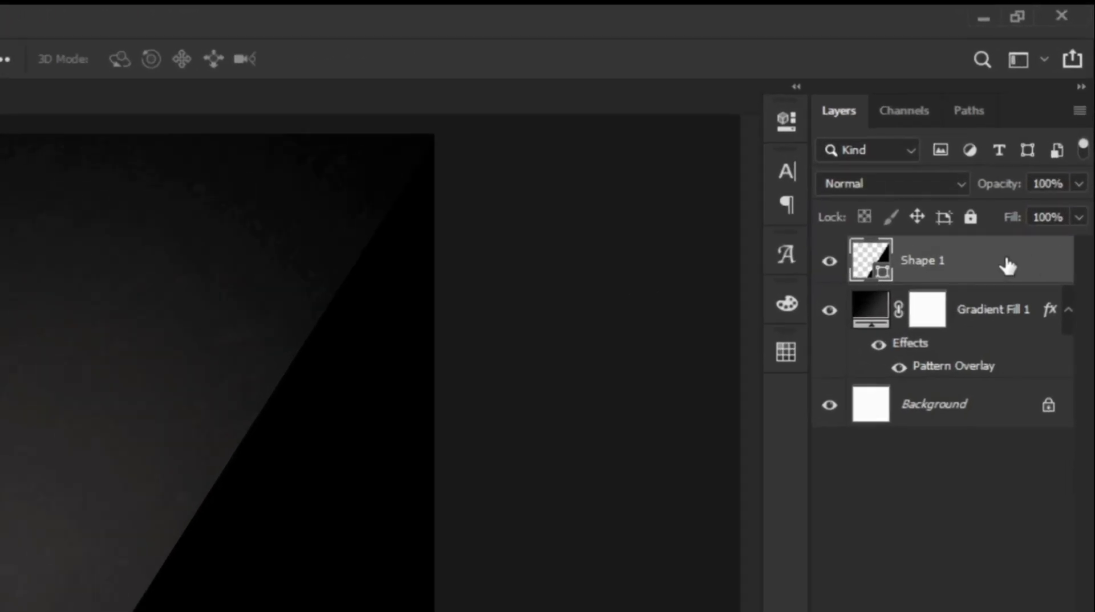
# Step: Add a Gradient Overlay to the triangle shape layer and choose the brown-to-orange preset for it
pyautogui.doubleClick(1010, 272)
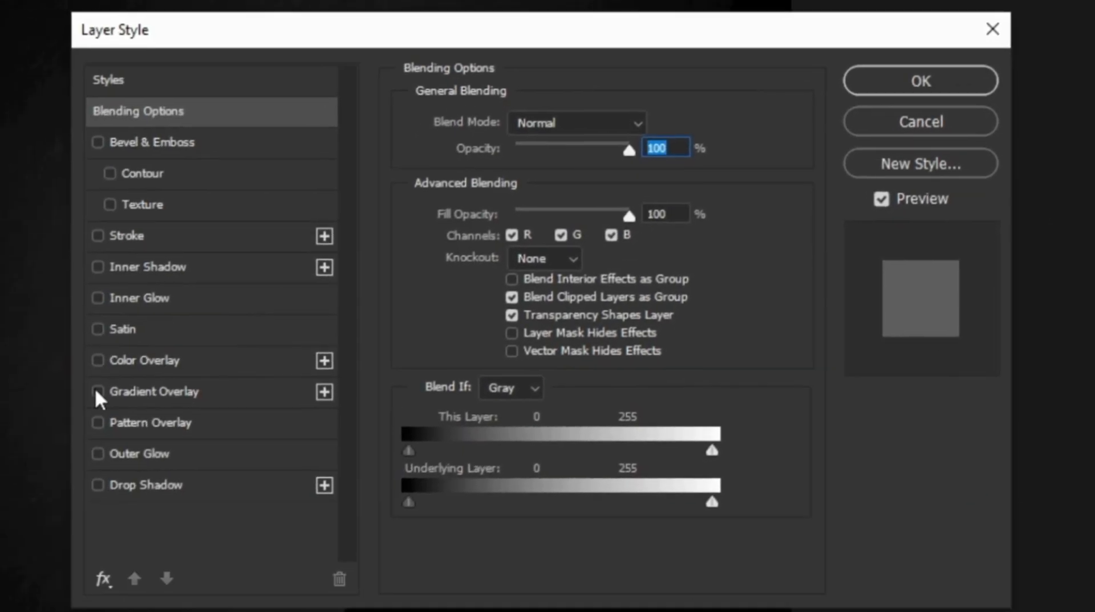
pyautogui.click(98, 392)
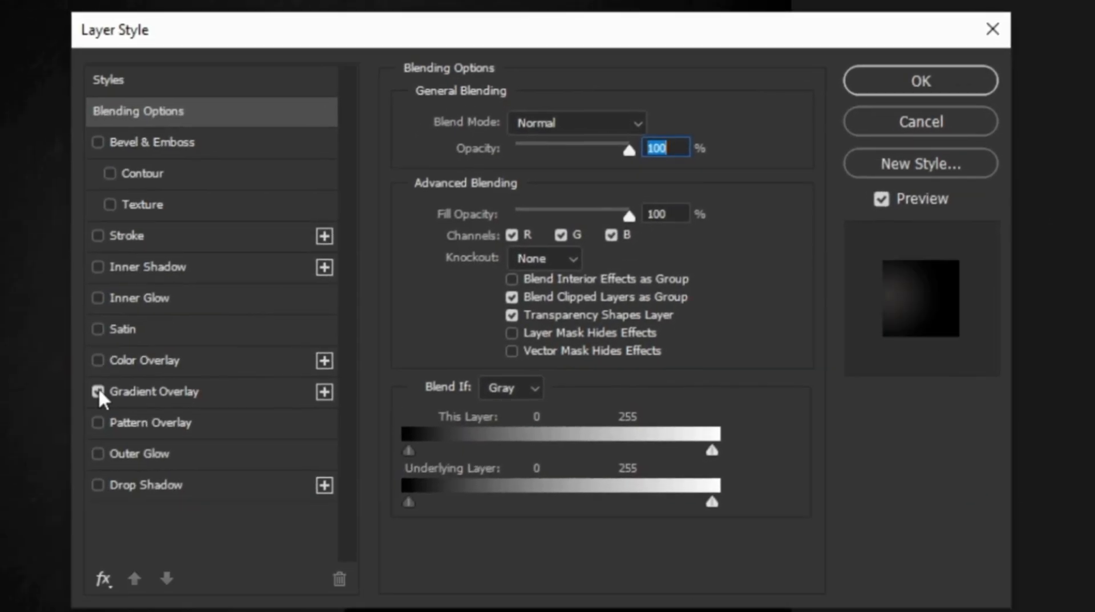
pyautogui.click(221, 400)
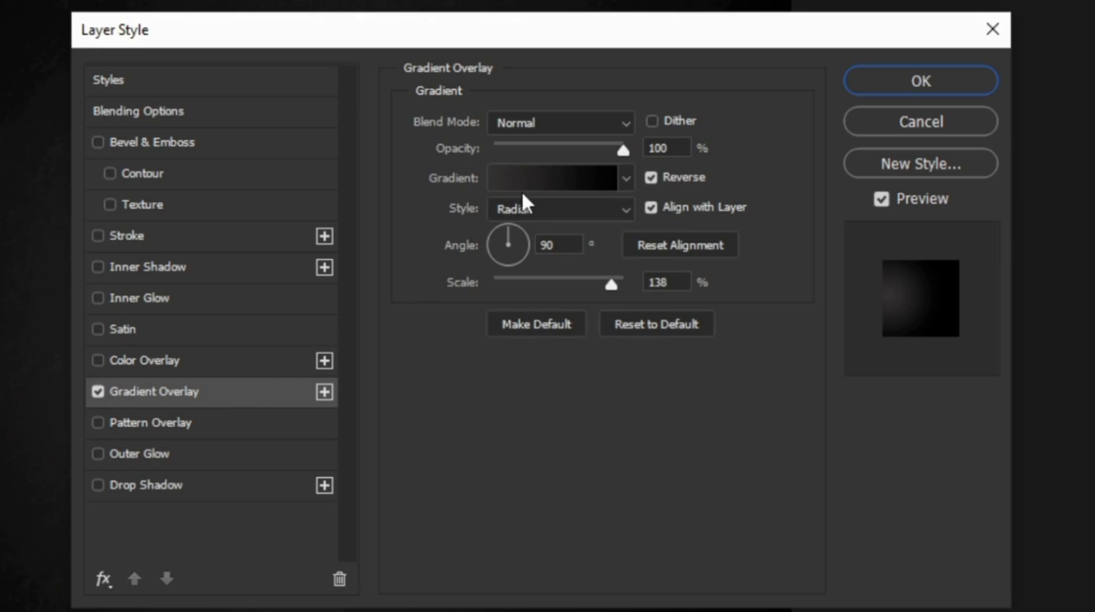
pyautogui.click(572, 173)
pyautogui.click(608, 203)
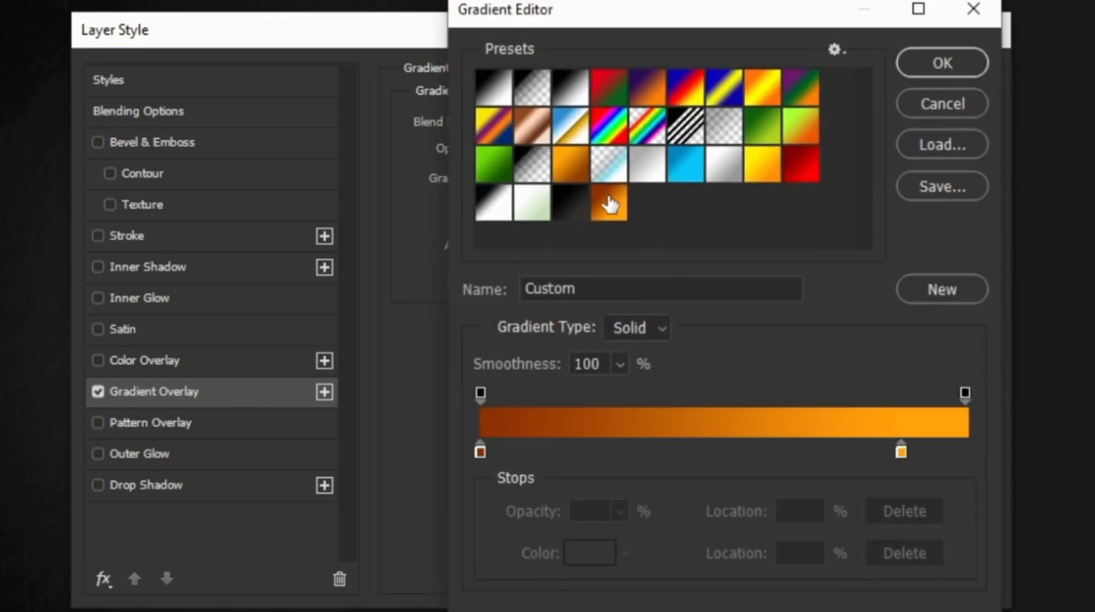
# Step: Use 8a2e01 for the gradient's first stop and ff9b03 for the stop at 87%, and accept the gradient
pyautogui.click(479, 451)
pyautogui.click(582, 552)
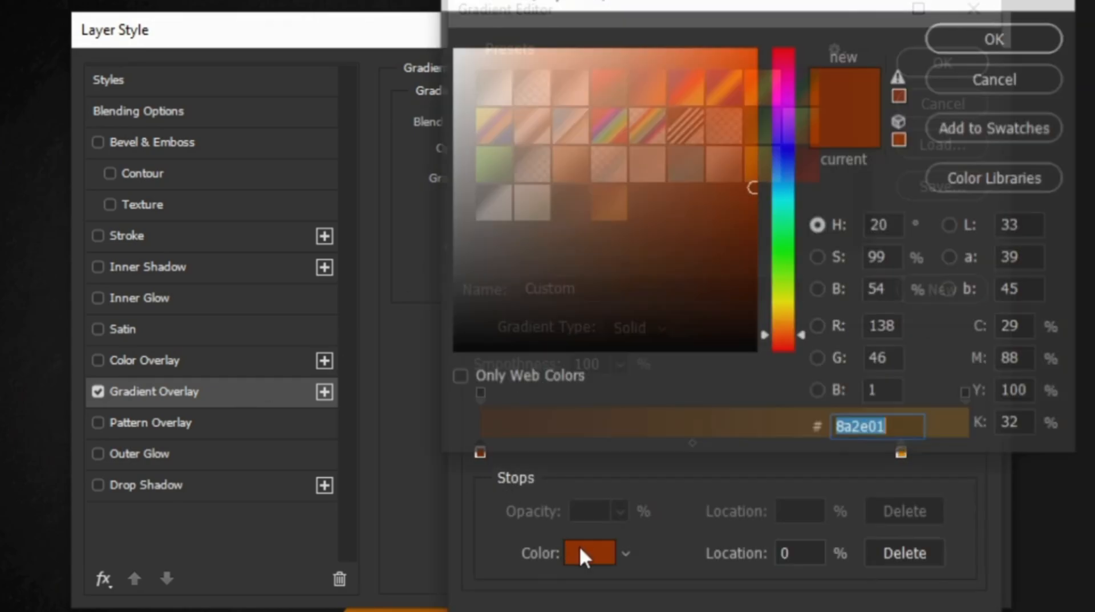
pyautogui.click(892, 434)
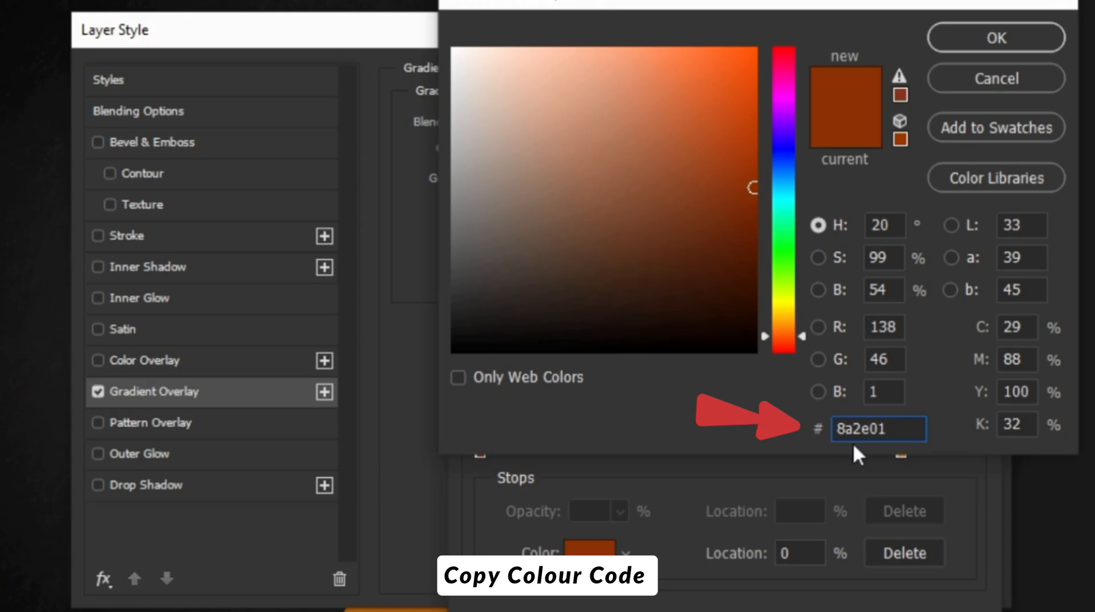
pyautogui.click(981, 38)
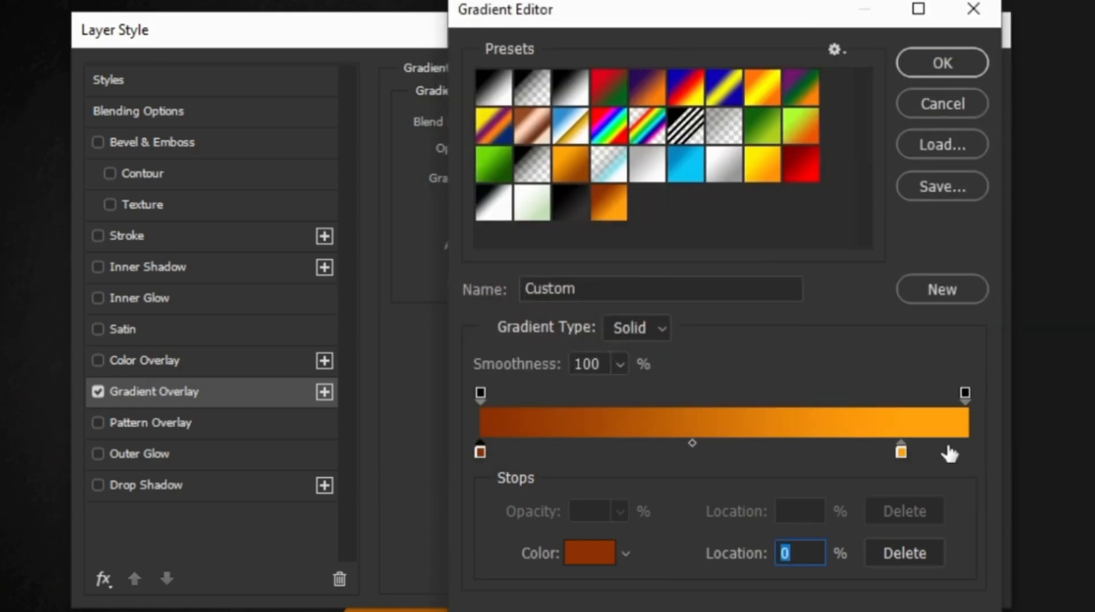
pyautogui.click(900, 451)
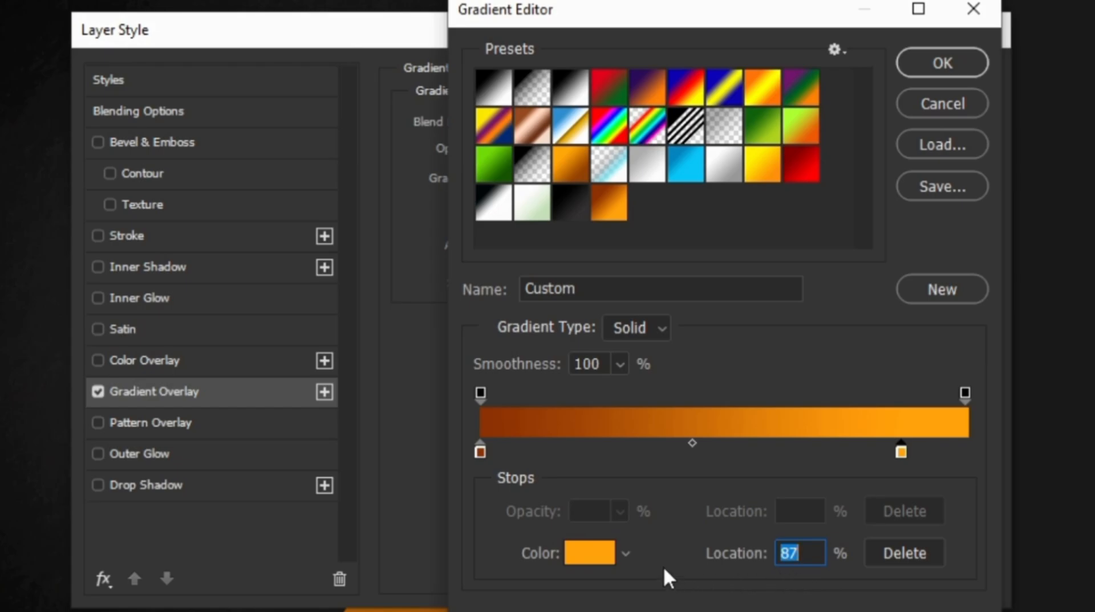
pyautogui.click(602, 554)
pyautogui.click(879, 433)
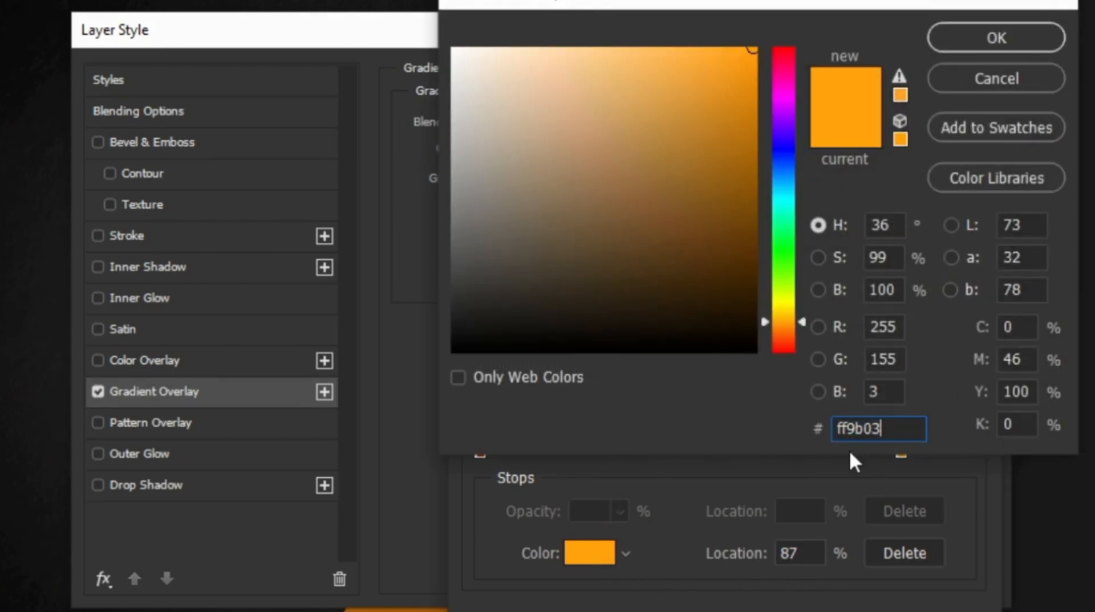
pyautogui.click(966, 36)
pyautogui.click(950, 59)
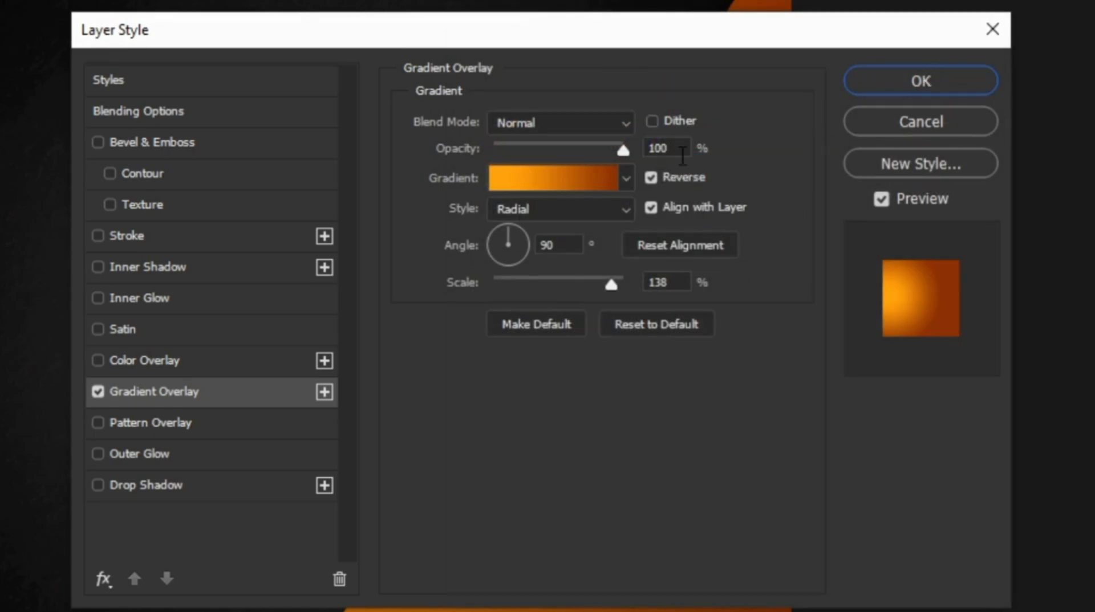
# Step: Set the reversed radial gradient overlay's scale to 131% and apply the layer style
pyautogui.click(678, 282)
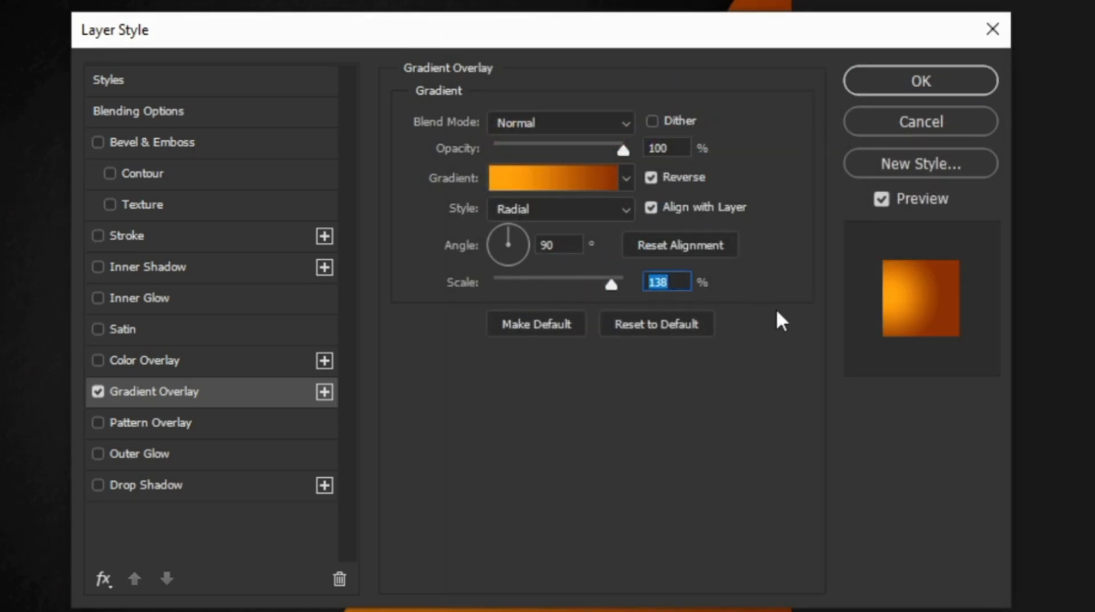
pyautogui.write('131')
pyautogui.click(887, 92)
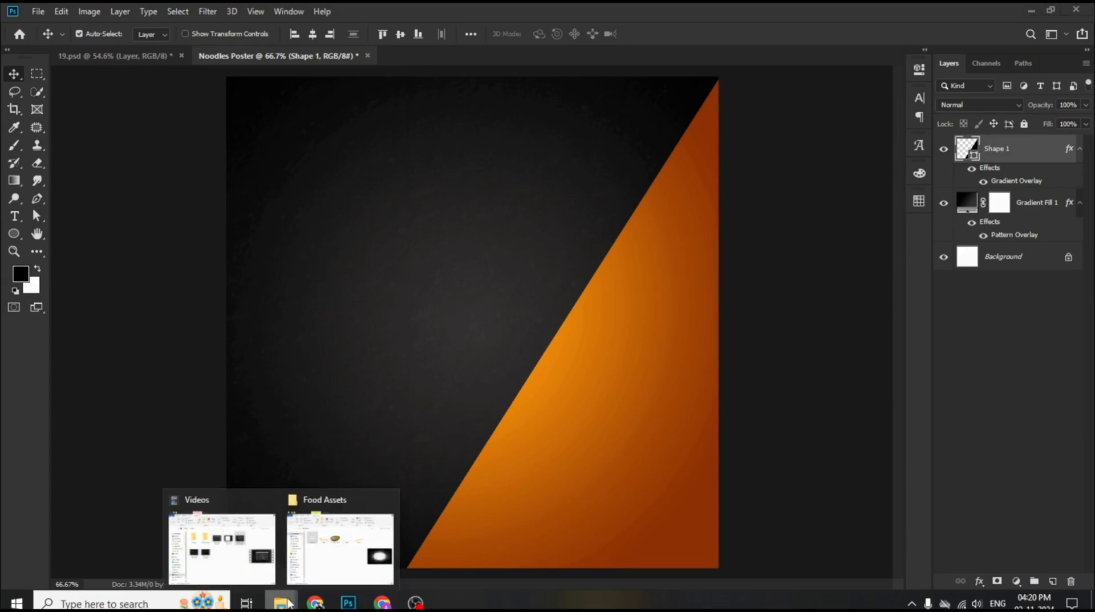
# Step: Place the haftone image from the Food Assets folder on the poster, horizontally centred and slightly below the middle at Y 675.50 px
pyautogui.click(290, 586)
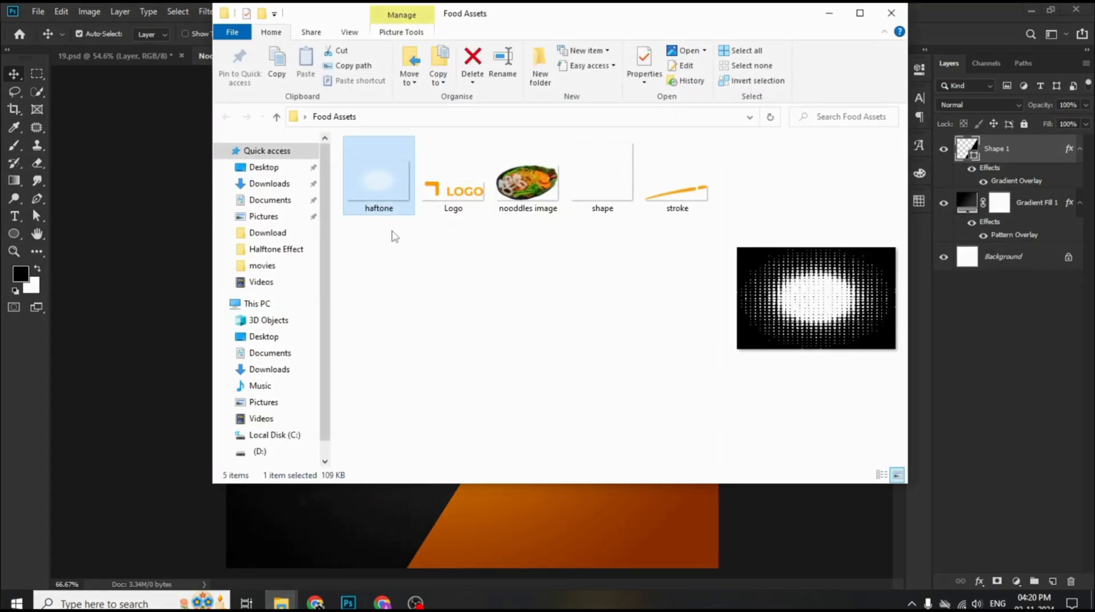
pyautogui.moveTo(381, 188); pyautogui.dragTo(460, 384)
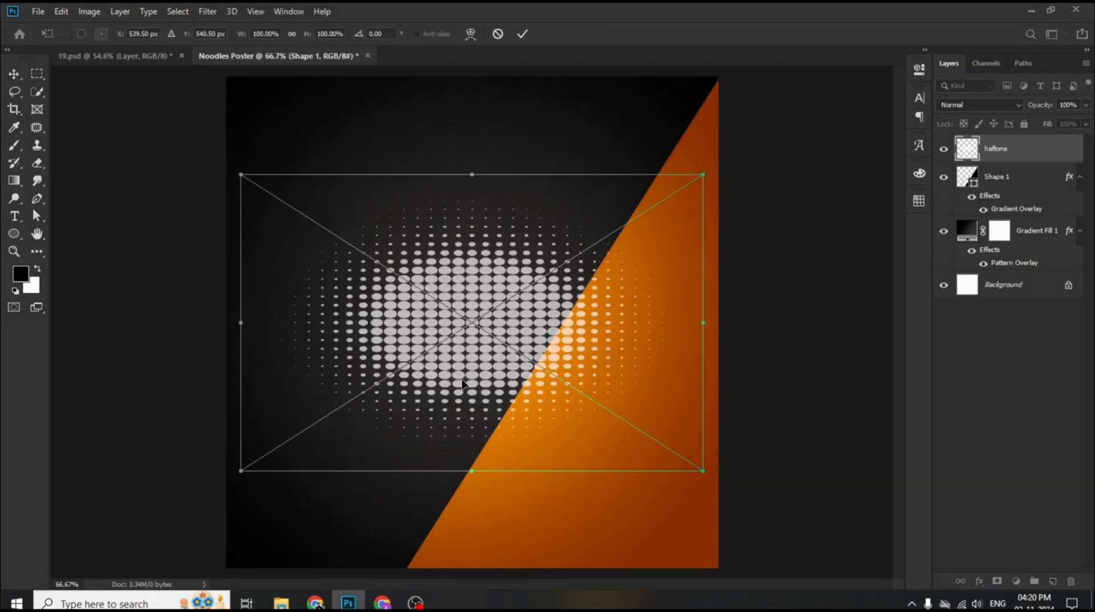
pyautogui.moveTo(473, 341); pyautogui.dragTo(473, 402)
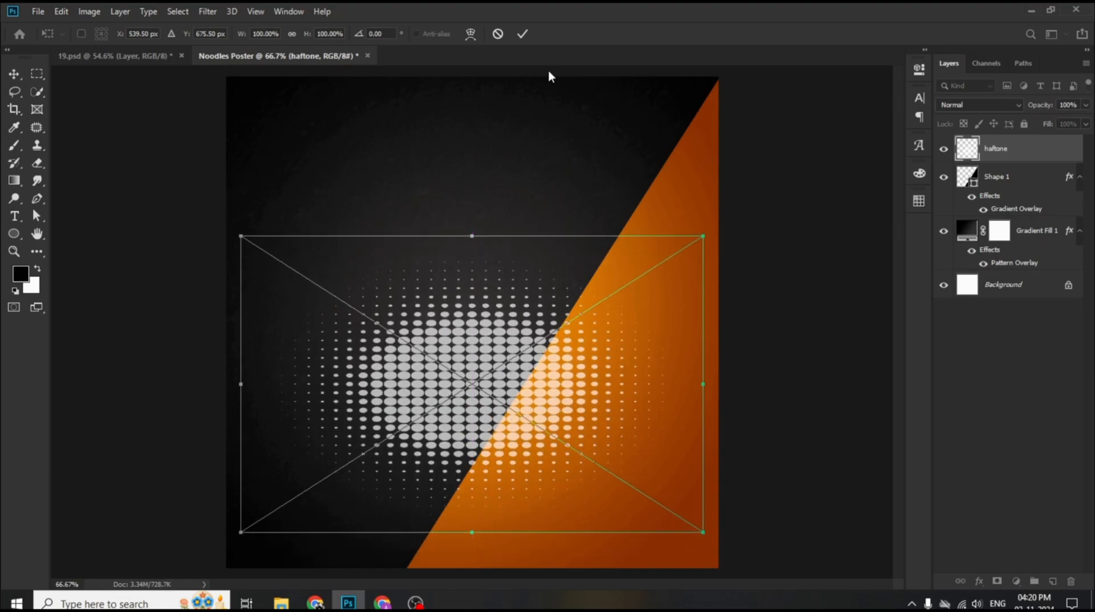
pyautogui.click(522, 33)
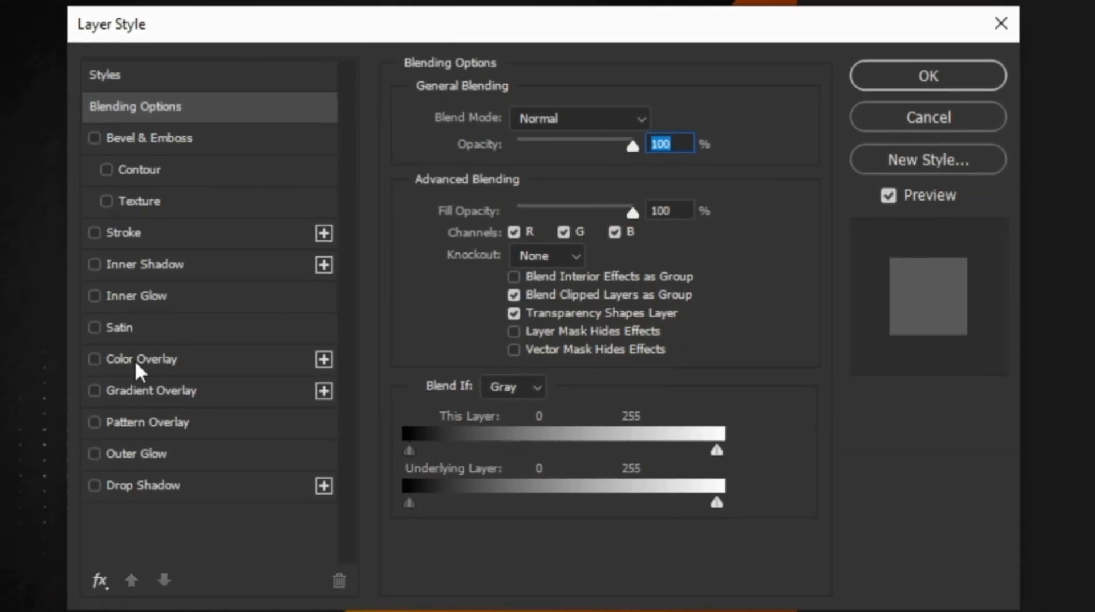
# Step: Apply a Color Overlay of ff9b03 to the haftone layer and set the layer's opacity to 67%
pyautogui.click(95, 359)
pyautogui.click(218, 360)
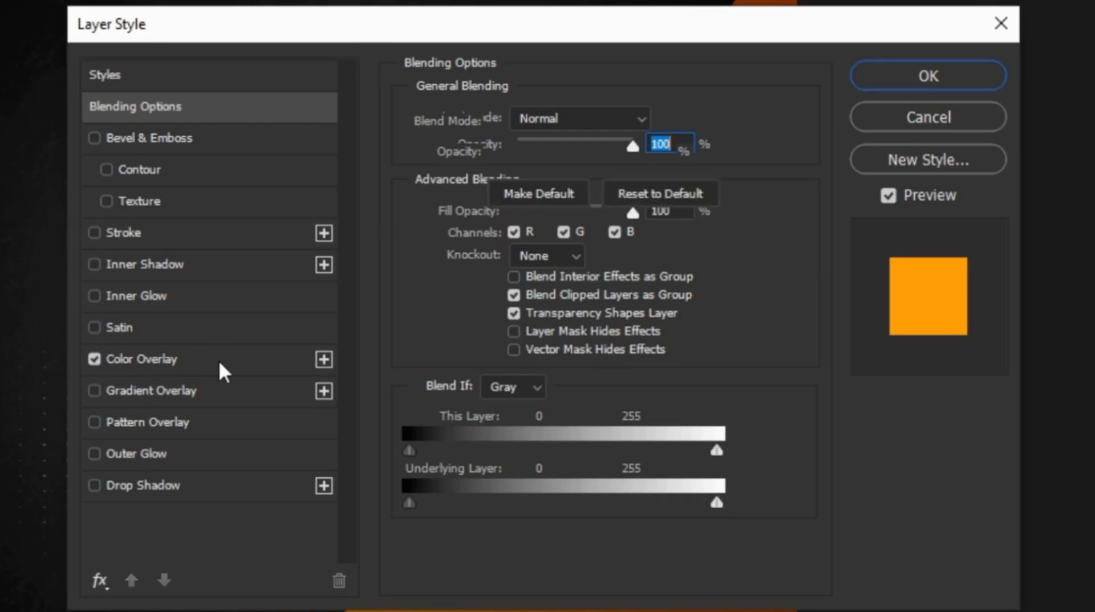
pyautogui.click(664, 118)
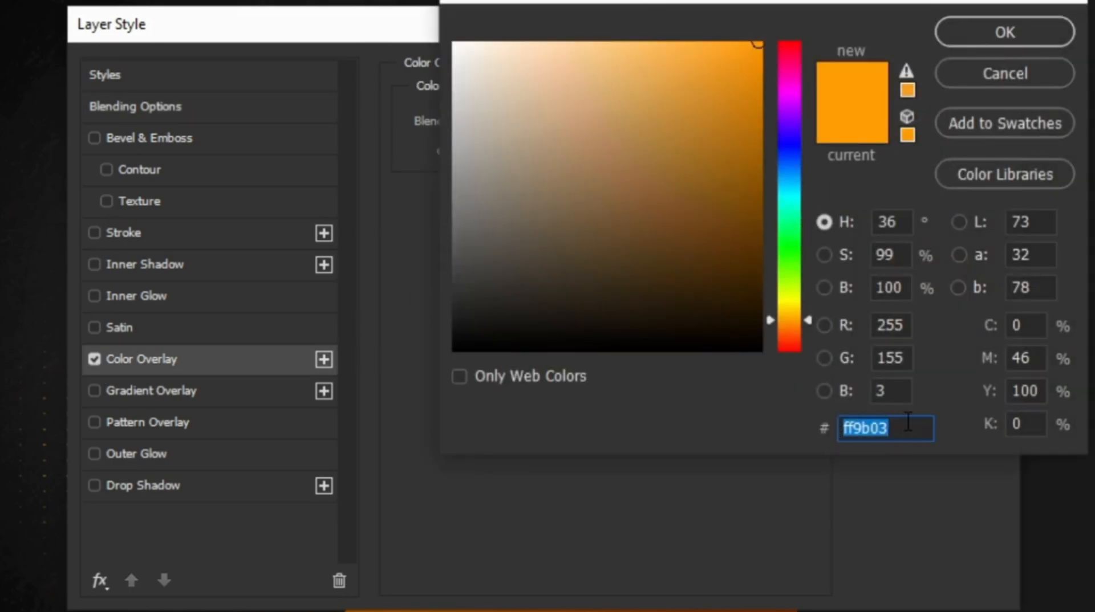
pyautogui.click(842, 438)
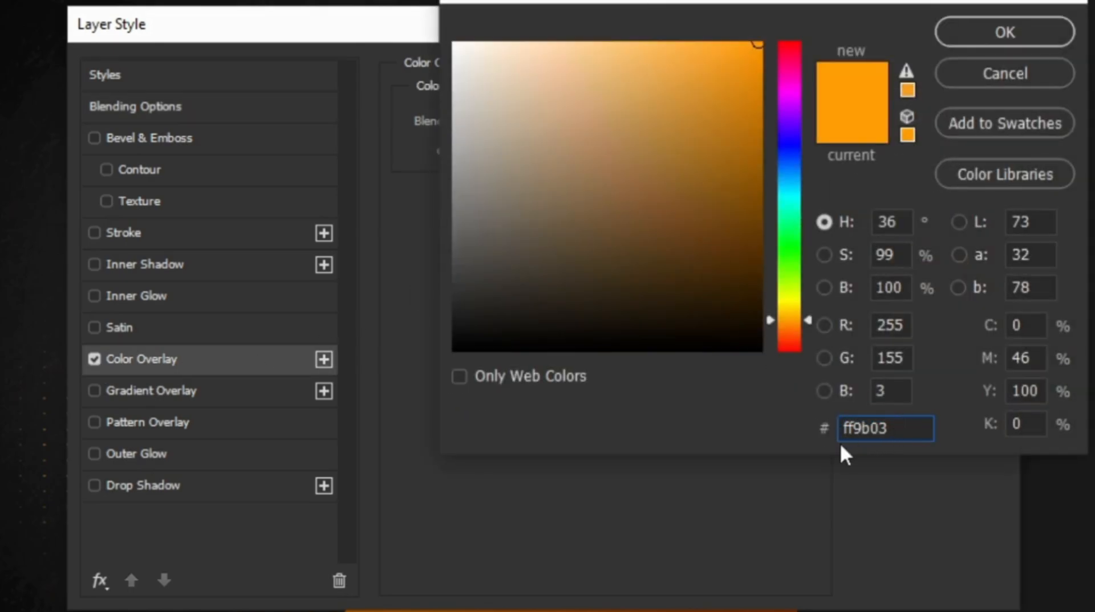
pyautogui.click(987, 33)
pyautogui.click(912, 80)
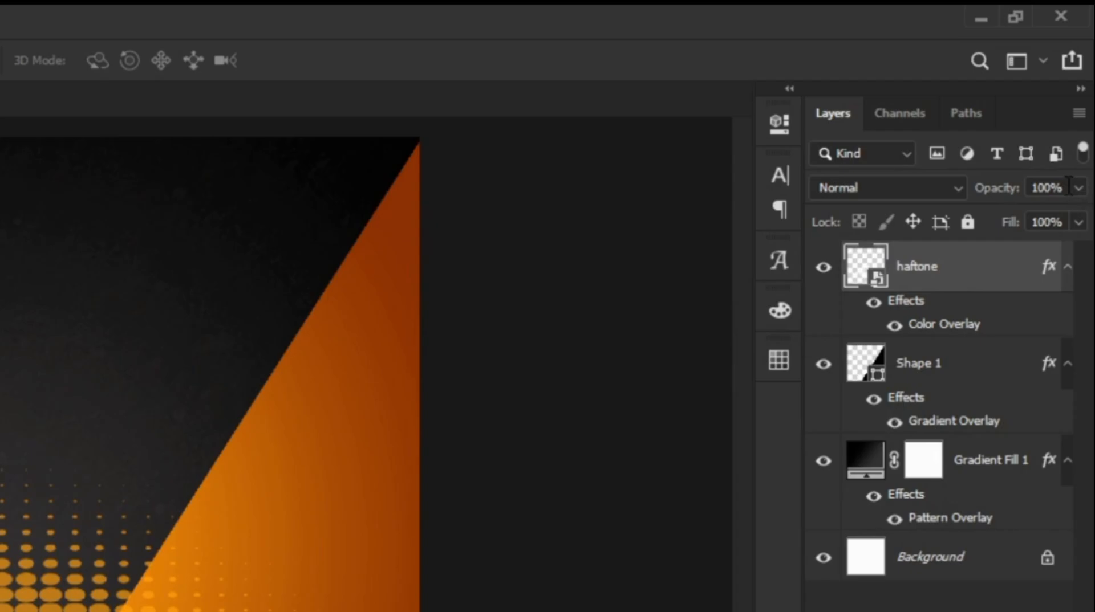
pyautogui.click(1066, 187)
pyautogui.write('67')
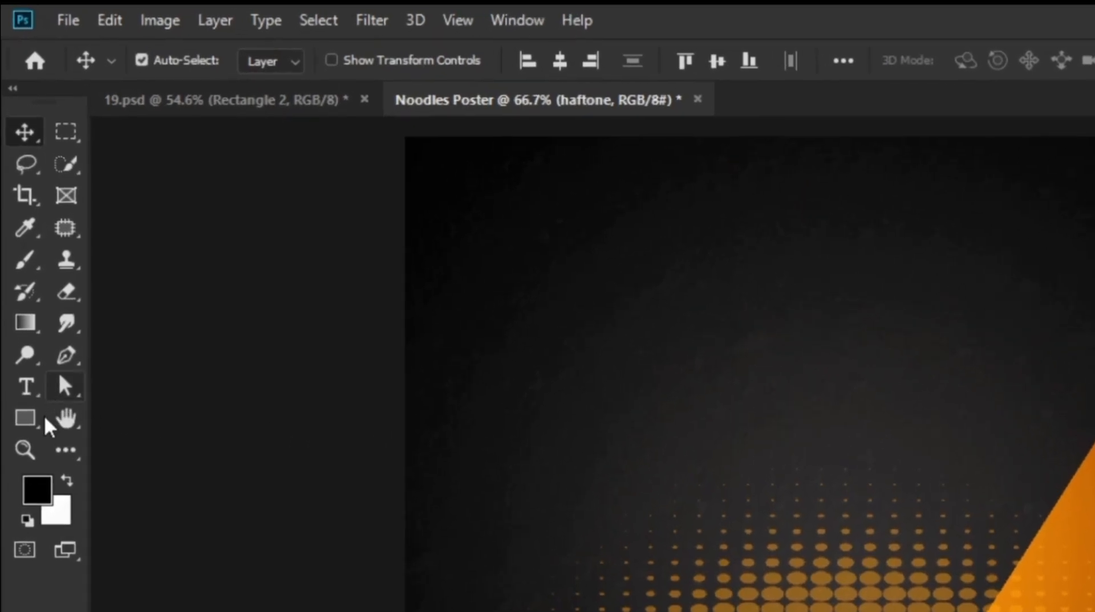
# Step: Draw a small upright rectangle about 47 by 74 px on the dark area of the poster
pyautogui.click(16, 257)
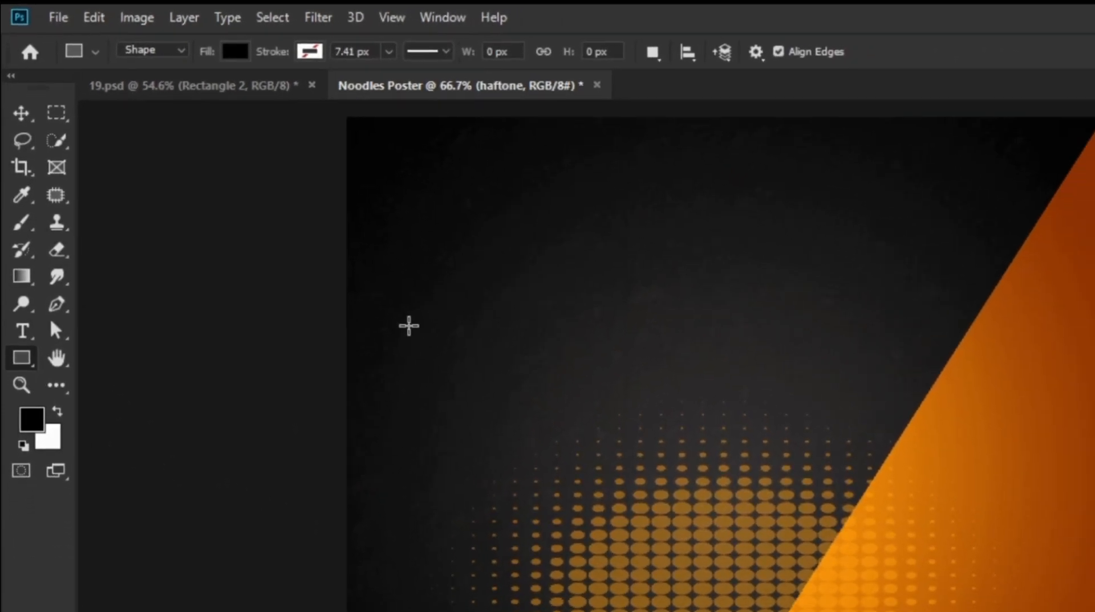
pyautogui.moveTo(476, 379); pyautogui.dragTo(516, 440)
pyautogui.moveTo(288, 246); pyautogui.dragTo(288, 247)
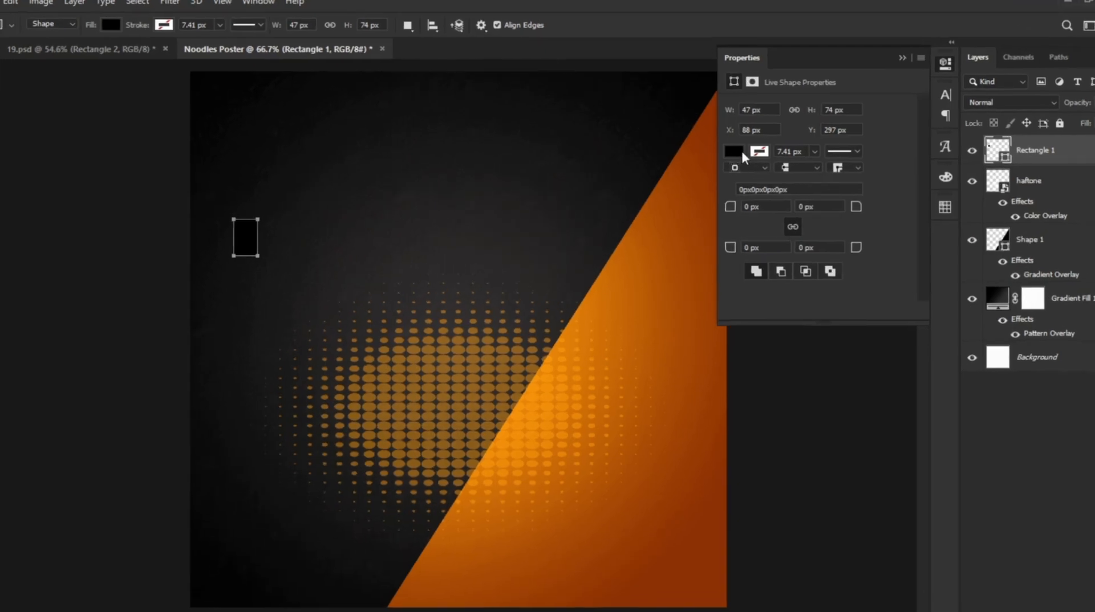
# Step: Fill the small rectangle with colour d37202 and move it against the canvas's left edge, near the lower corner
pyautogui.click(724, 150)
pyautogui.click(988, 201)
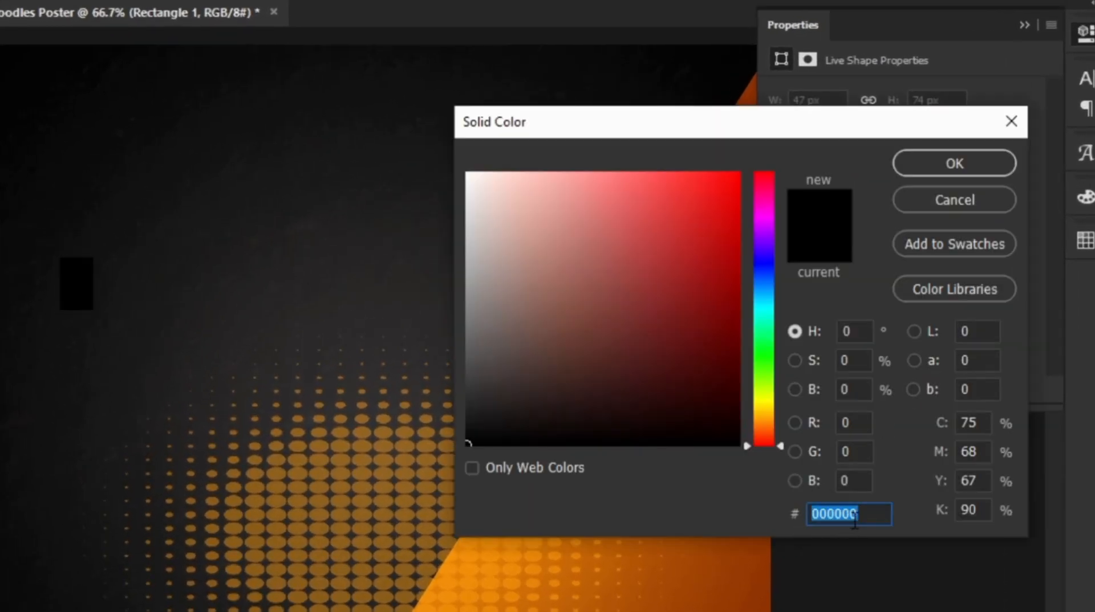
pyautogui.write('d37202')
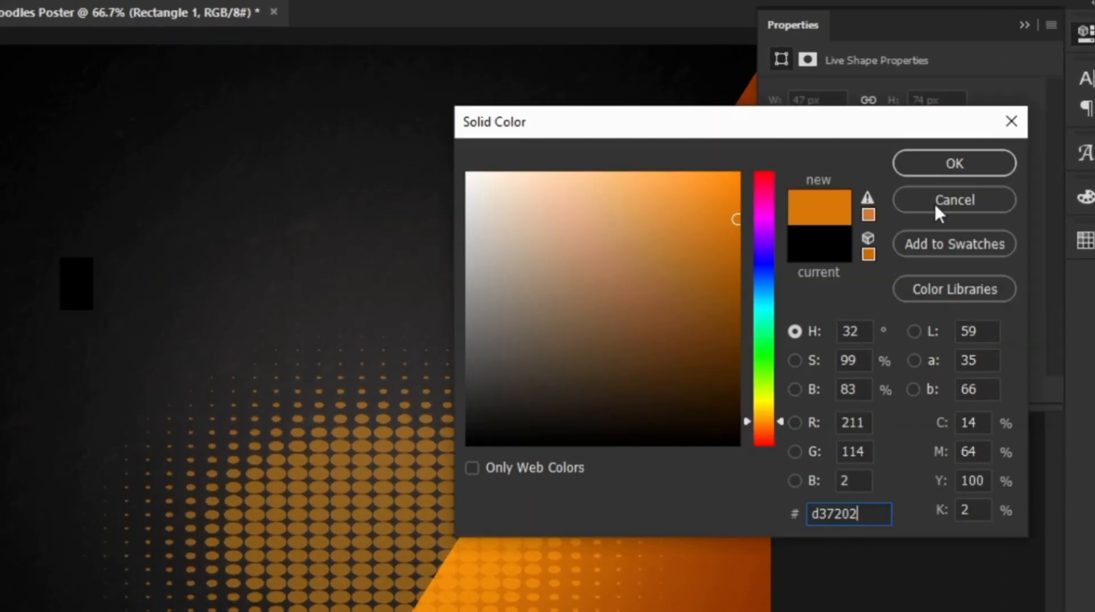
pyautogui.click(954, 165)
pyautogui.click(1024, 30)
pyautogui.click(1024, 27)
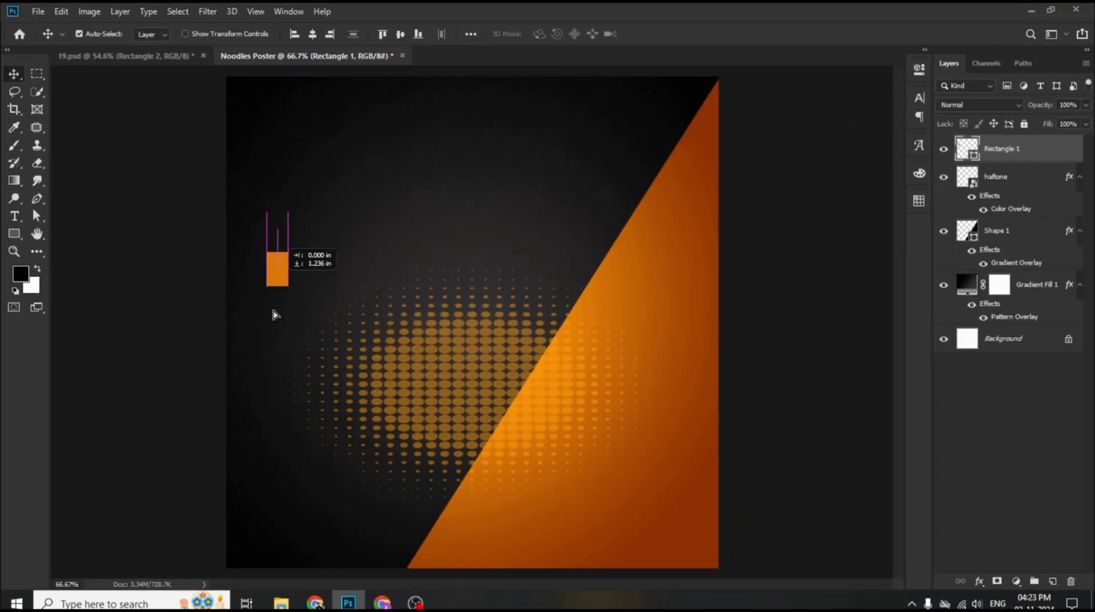
pyautogui.moveTo(273, 314); pyautogui.dragTo(236, 523)
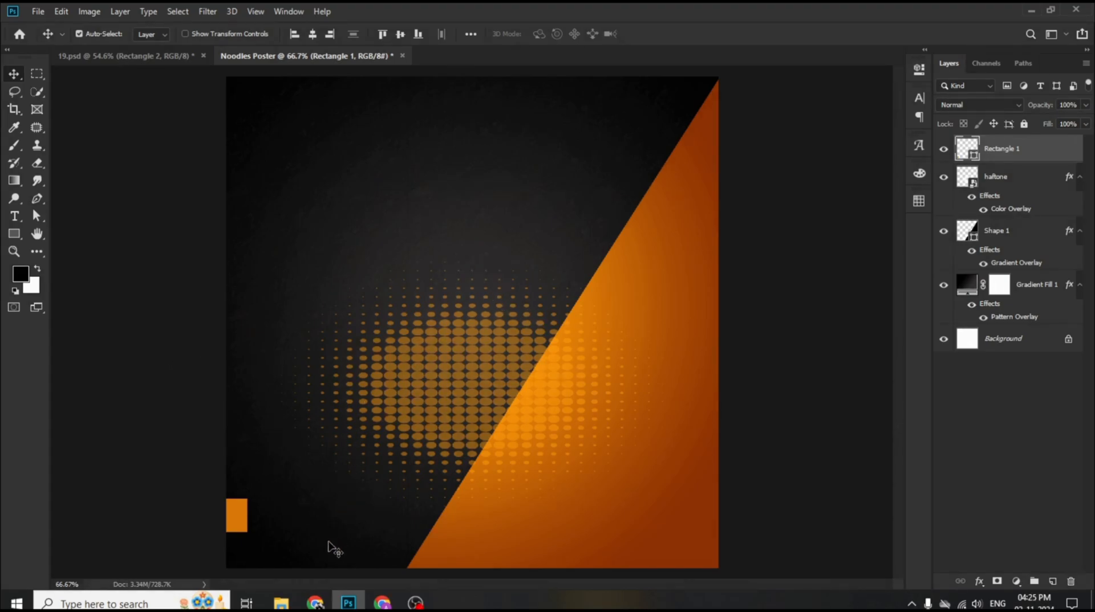
# Step: Place the nooddles image from the Food Assets folder over the halftone, horizontally centred and slightly below the poster's middle
pyautogui.moveTo(281, 603)
pyautogui.click(344, 536)
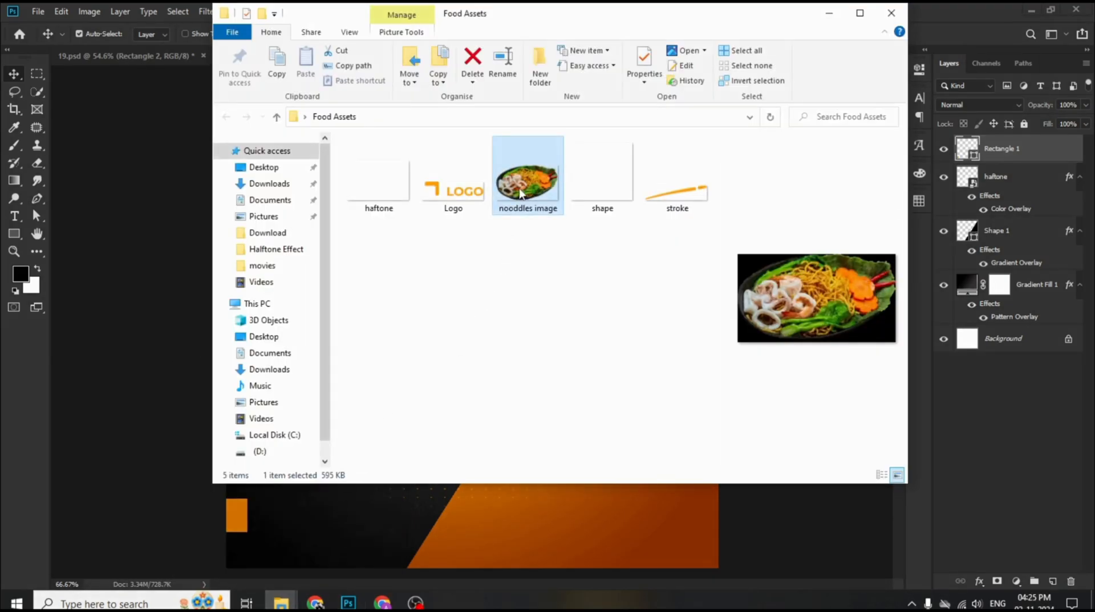
pyautogui.moveTo(520, 194); pyautogui.dragTo(481, 381)
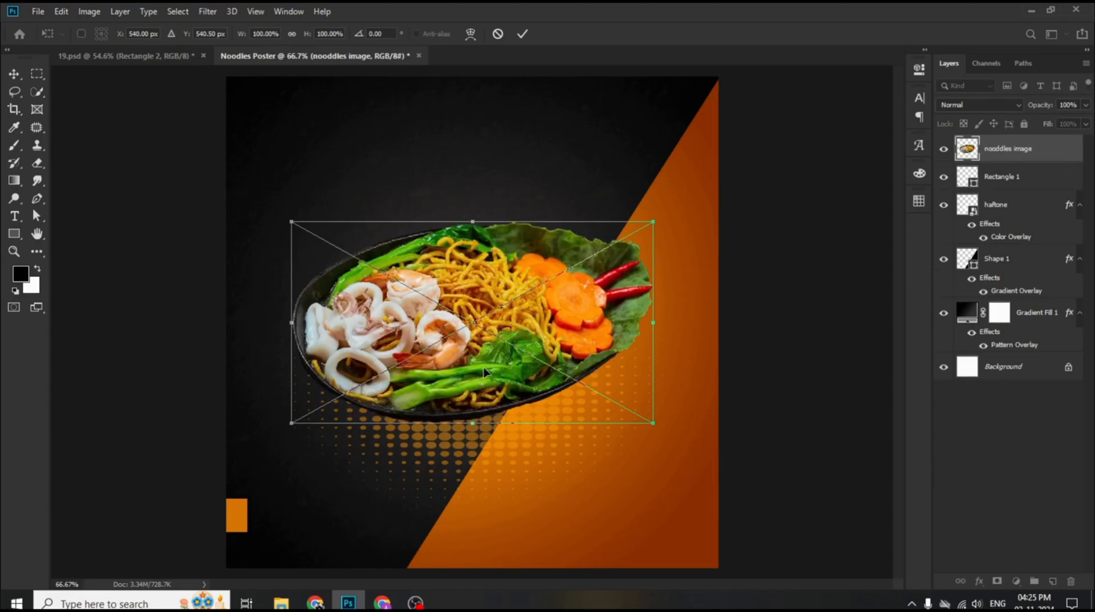
pyautogui.moveTo(477, 324); pyautogui.dragTo(468, 386)
pyautogui.click(523, 34)
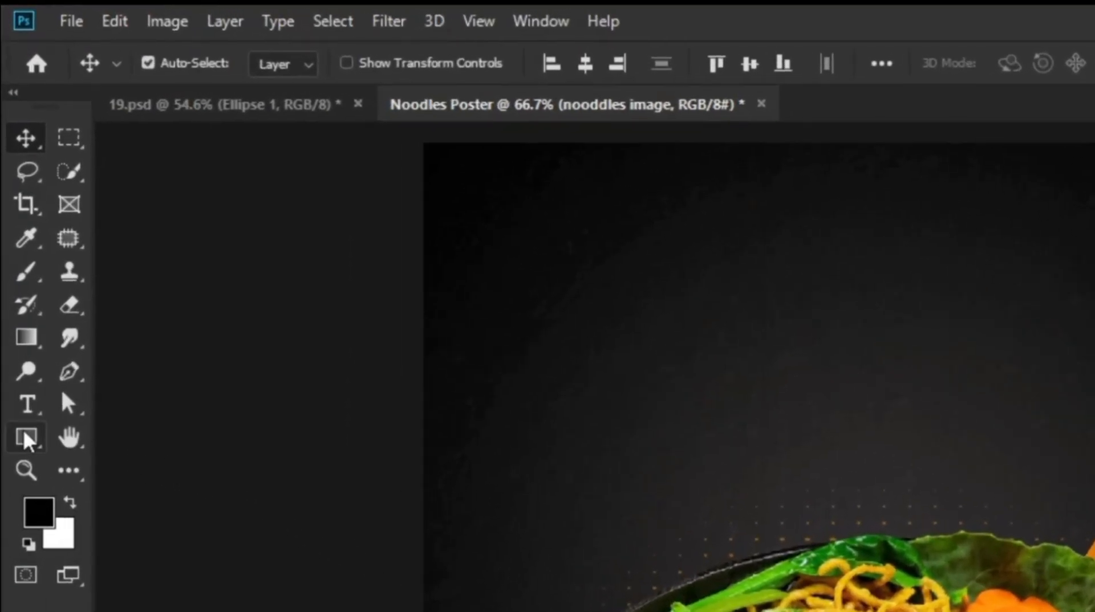
# Step: Draw a flat black ellipse about 650 by 77 px below the noodles bowl, over the orange triangle
pyautogui.click(26, 438)
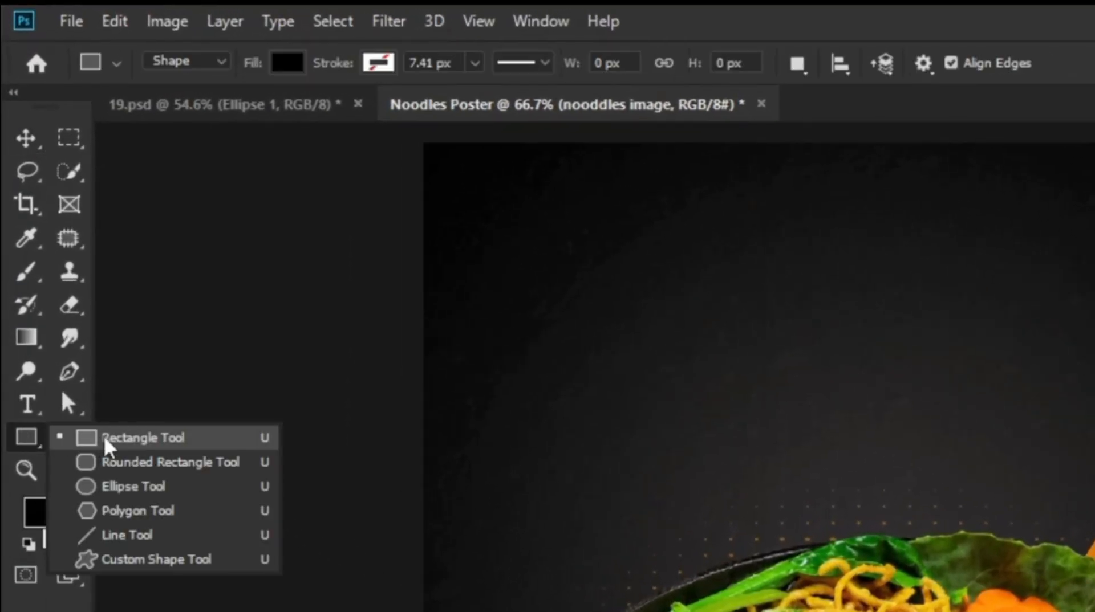
pyautogui.click(112, 486)
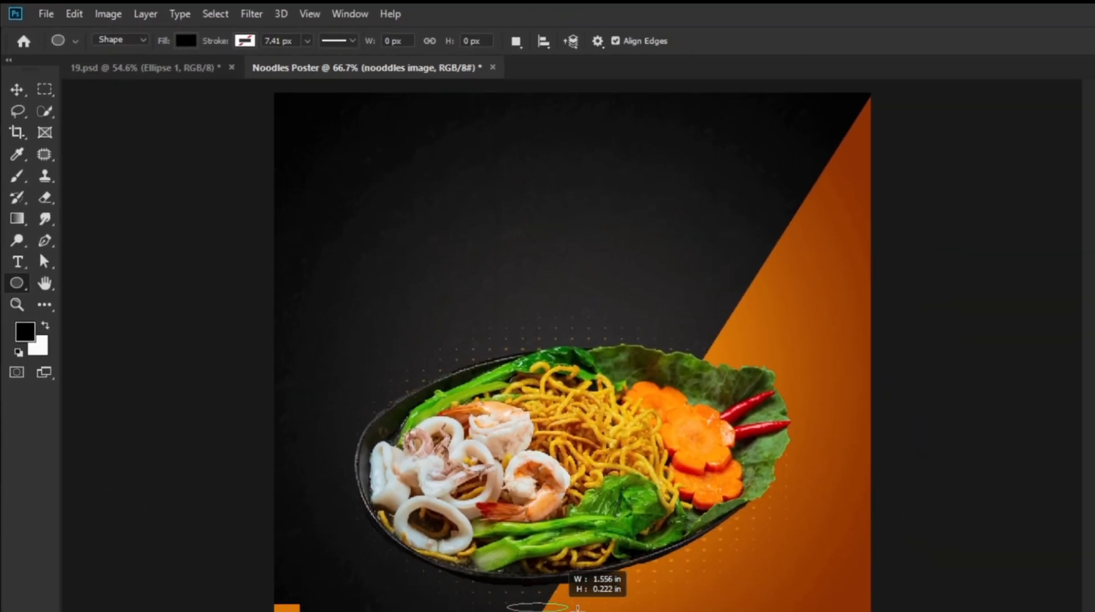
pyautogui.moveTo(418, 498); pyautogui.dragTo(713, 532)
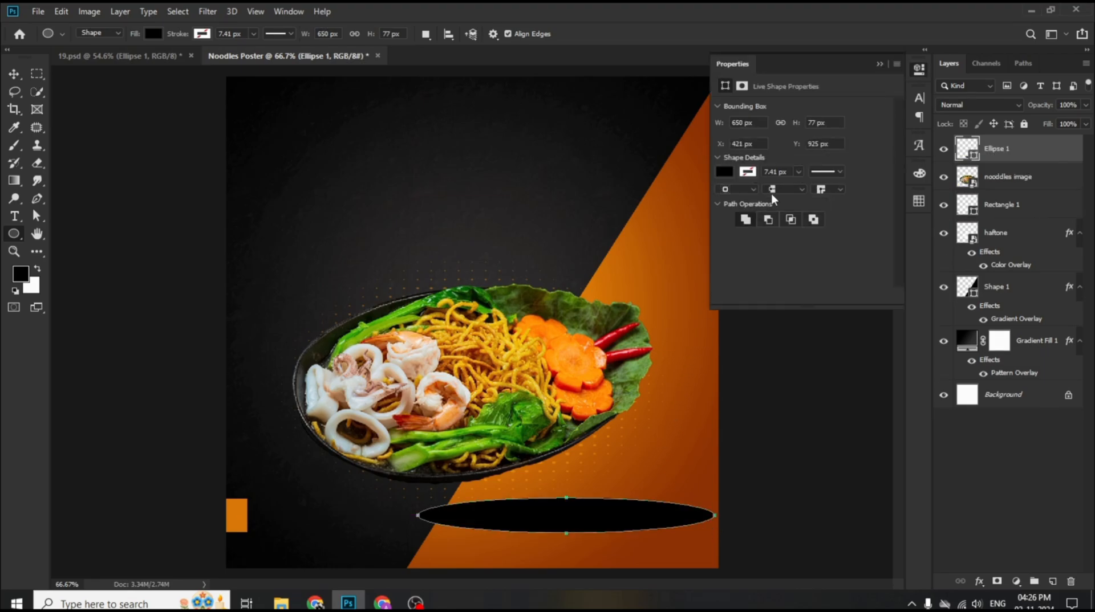
pyautogui.click(878, 64)
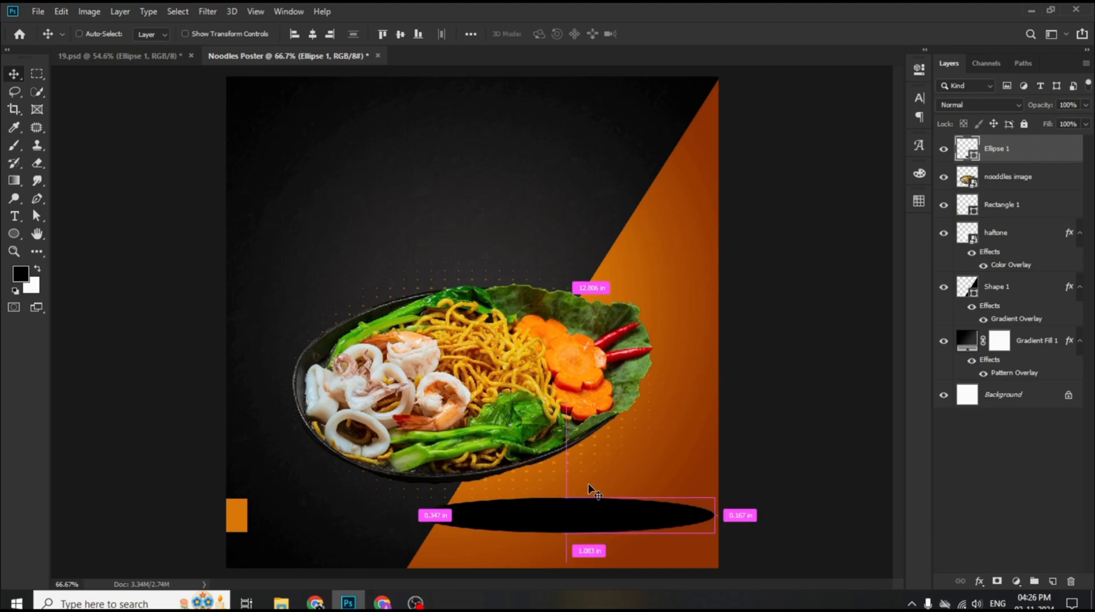
# Step: Rotate the black ellipse to about -11.64° and move it closer beneath the noodles bowl, at about X 666.5, Y 924.87 px
pyautogui.hotkey('ctrl', 't')
pyautogui.moveTo(741, 492); pyautogui.dragTo(734, 456)
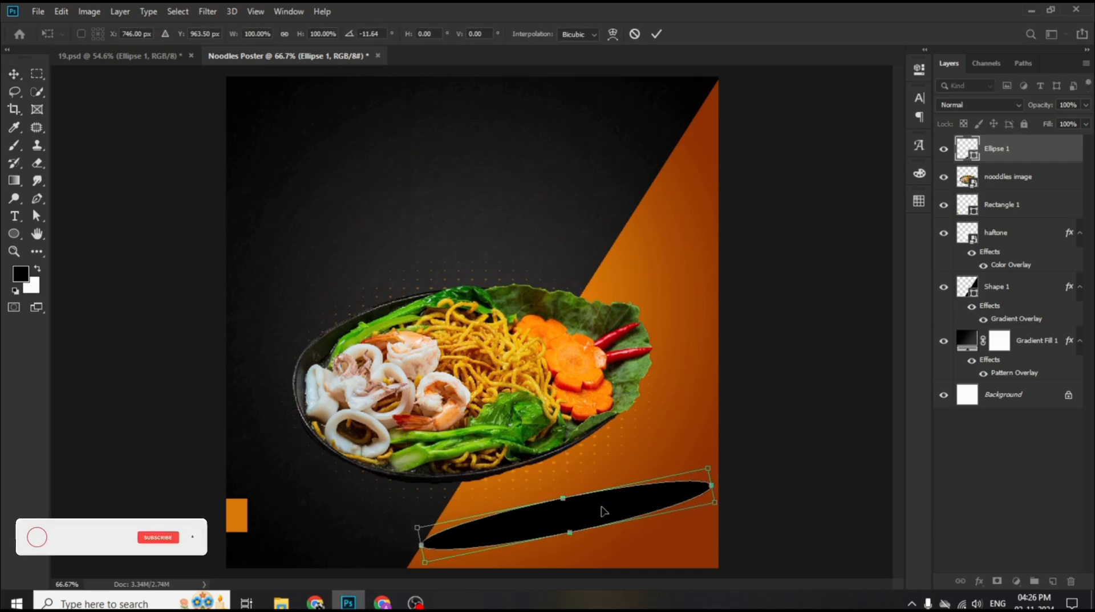
pyautogui.moveTo(601, 511); pyautogui.dragTo(566, 492)
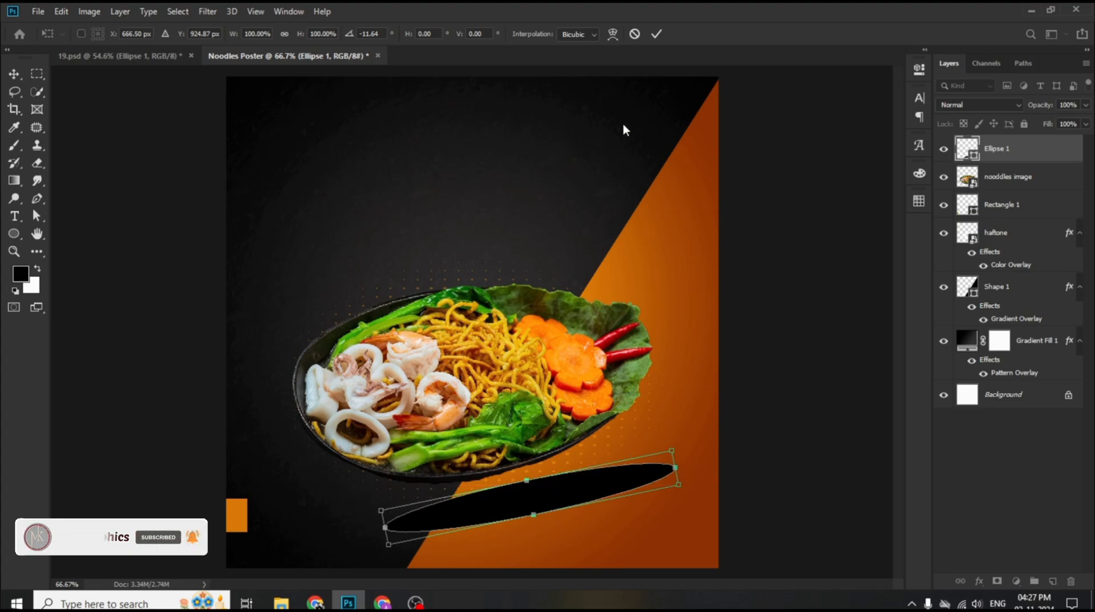
pyautogui.click(656, 34)
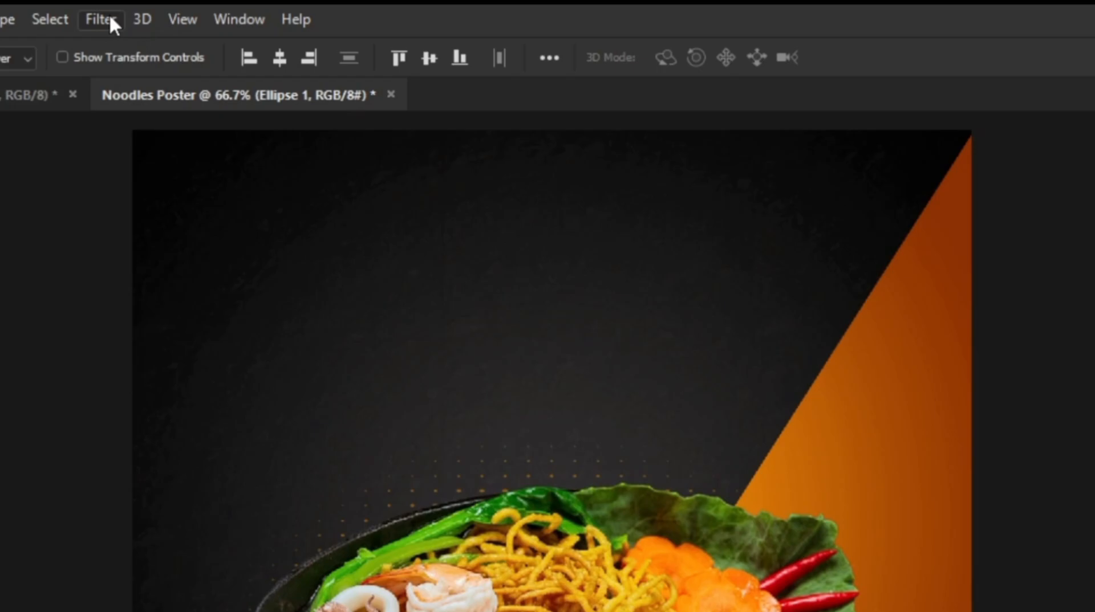
# Step: Apply a 40.1-pixel Gaussian Blur to the ellipse as a smart object and place its layer directly beneath the nooddles image layer
pyautogui.click(207, 12)
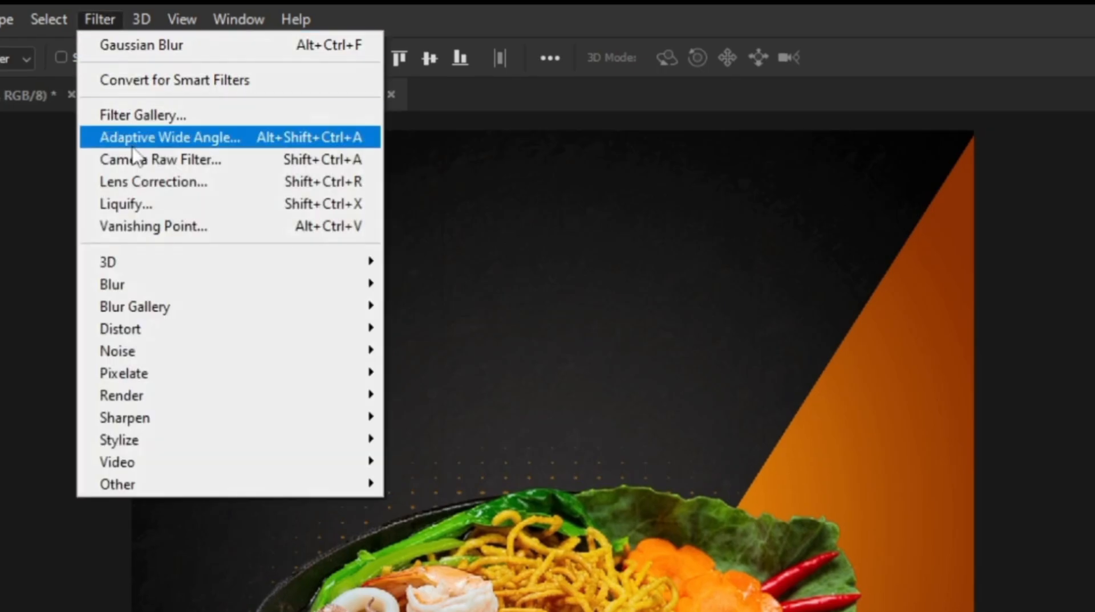
pyautogui.moveTo(134, 288)
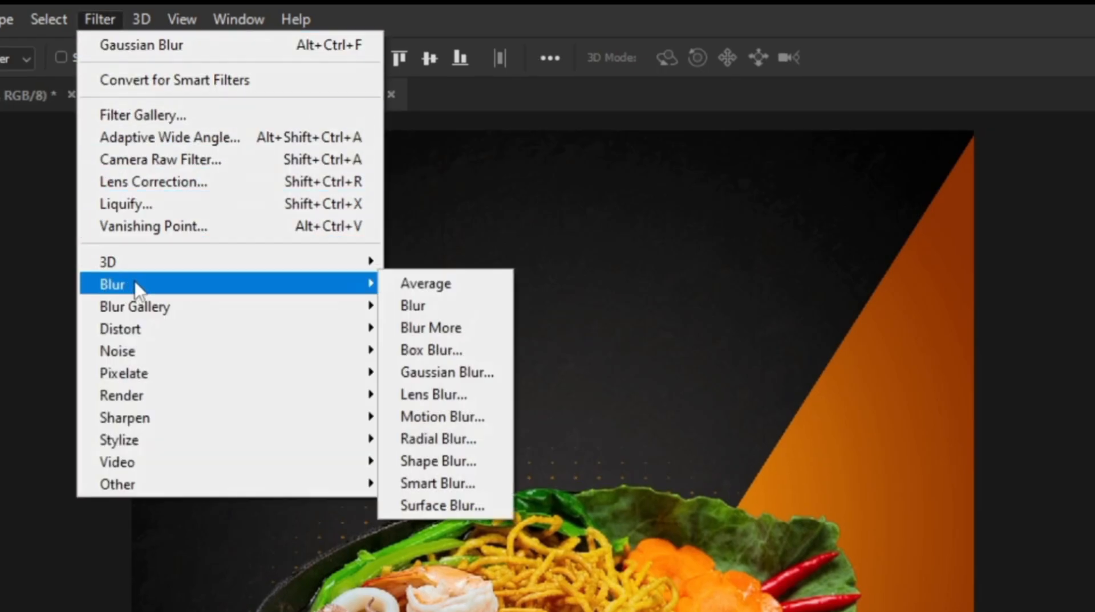
pyautogui.click(422, 374)
pyautogui.click(658, 403)
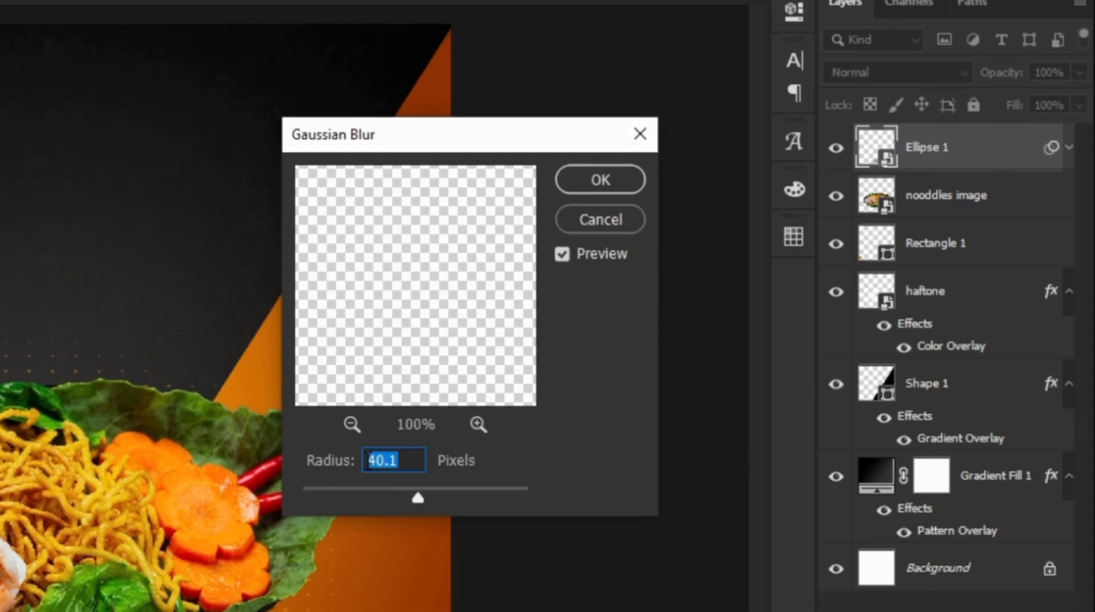
pyautogui.click(595, 180)
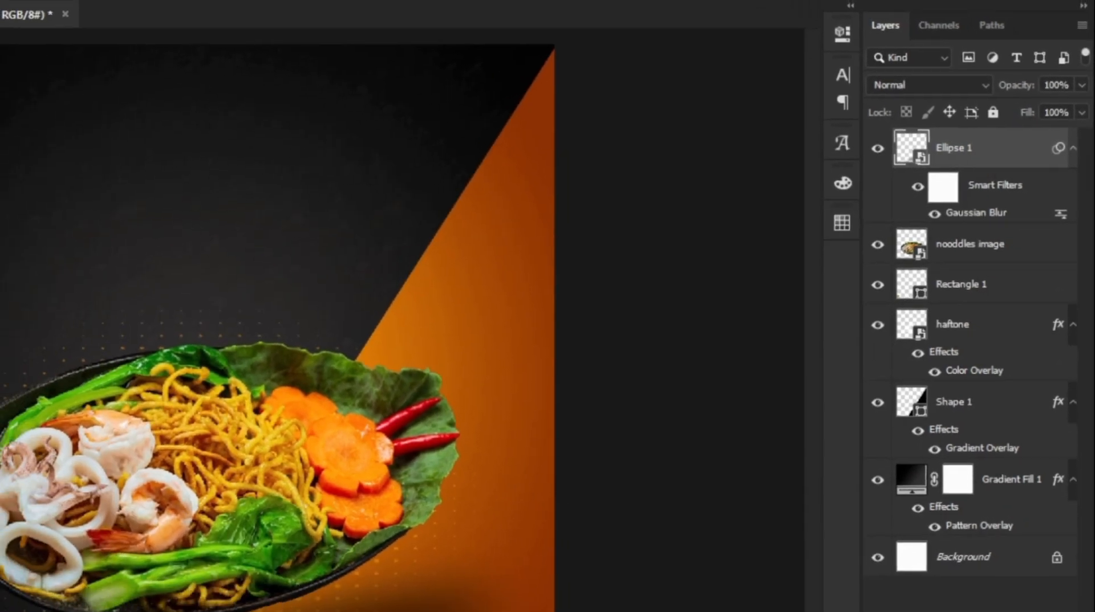
pyautogui.moveTo(562, 492); pyautogui.dragTo(558, 488)
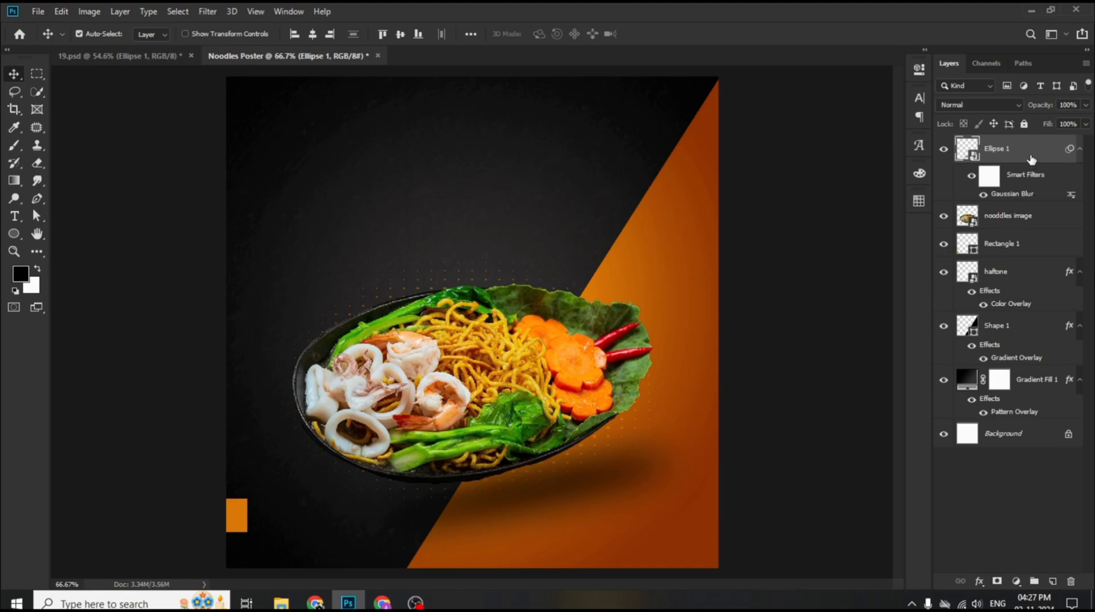
pyautogui.moveTo(1032, 156); pyautogui.dragTo(1029, 239)
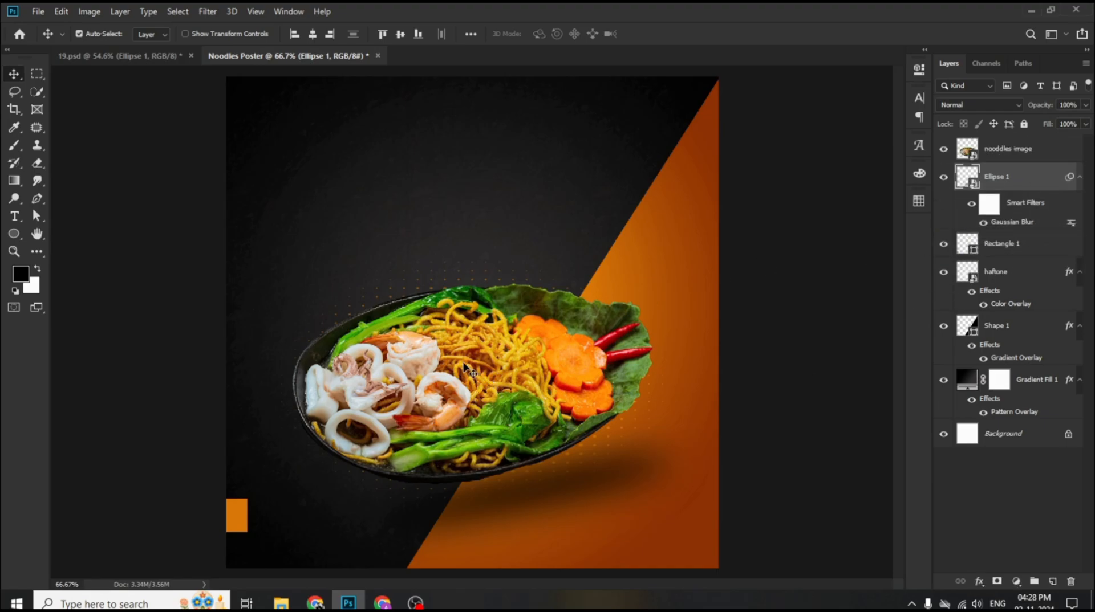
# Step: Group the layers from nooddles image down to Shape 1 and name the group Design
pyautogui.click(1060, 149)
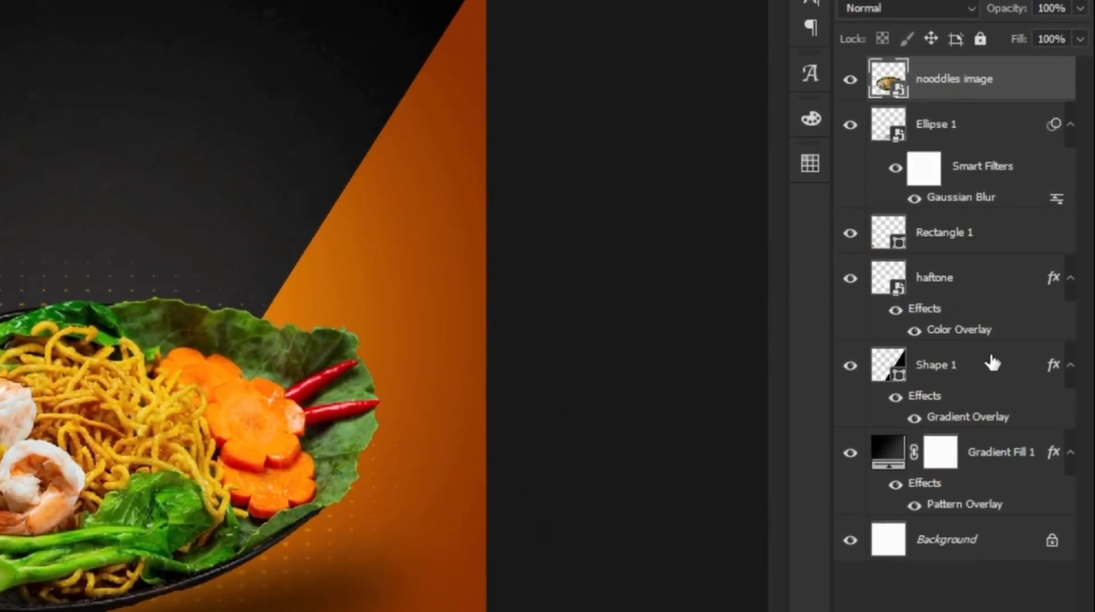
pyautogui.keyDown('shift'); pyautogui.click(1031, 325); pyautogui.keyUp('shift')
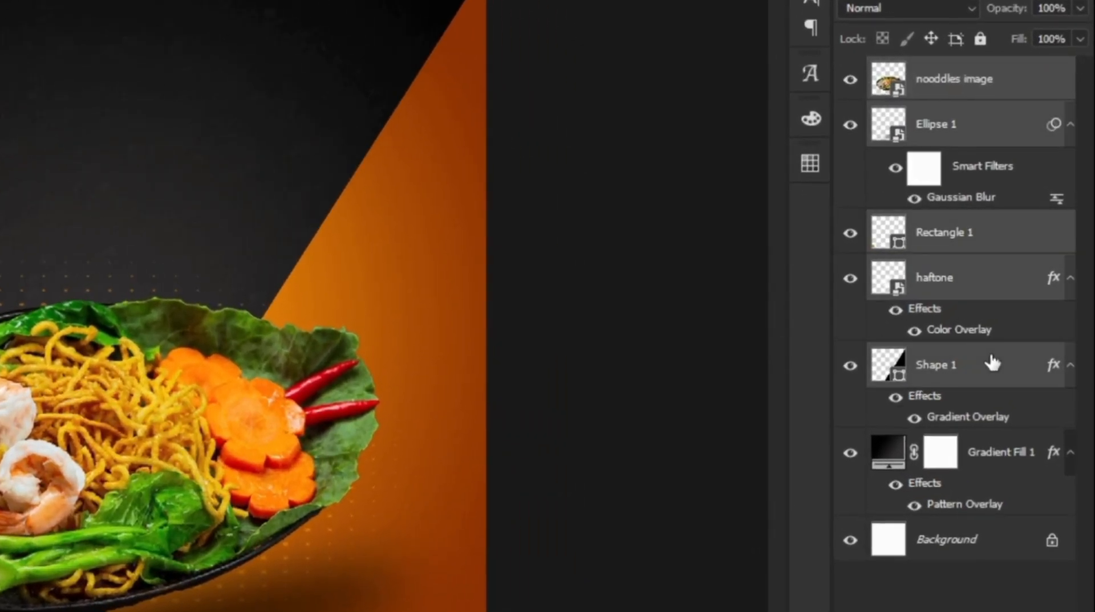
pyautogui.hotkey('ctrl', 'g')
pyautogui.doubleClick(927, 70)
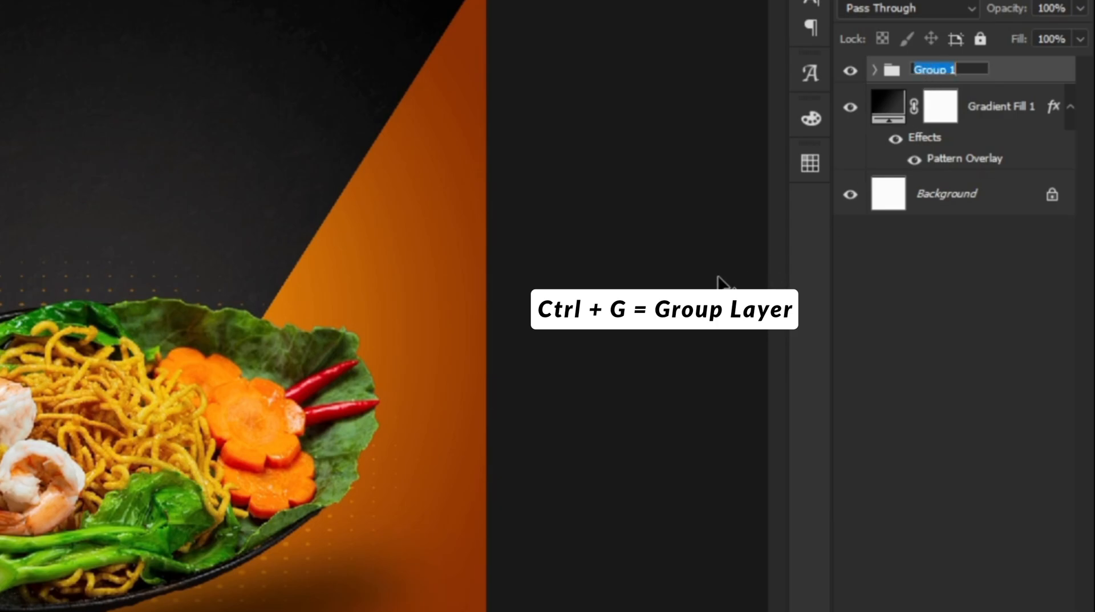
pyautogui.write('De')
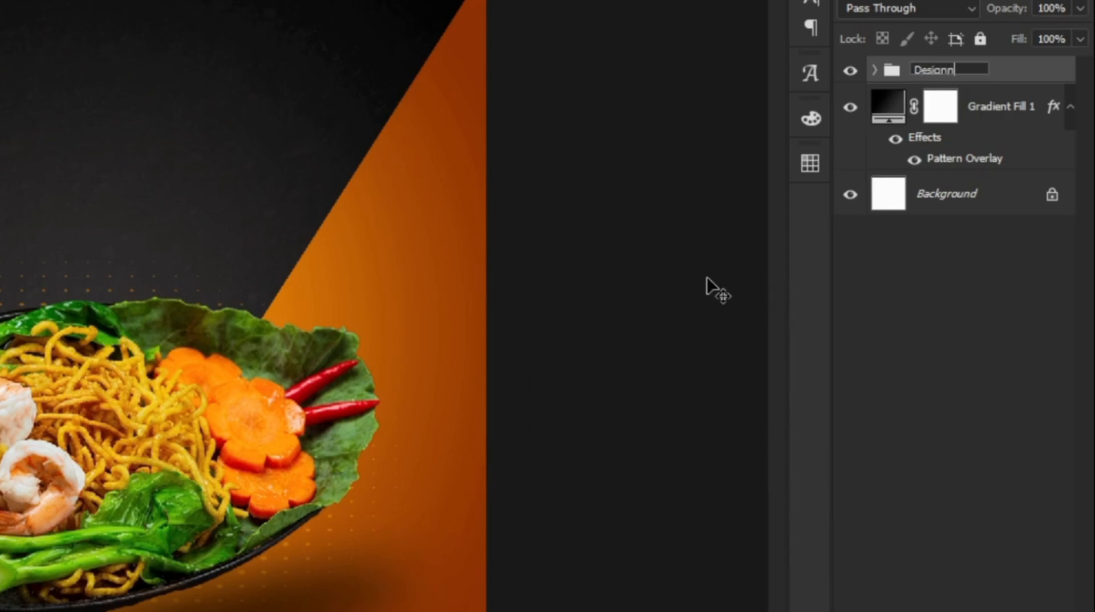
pyautogui.write('sign')
pyautogui.press('Return')
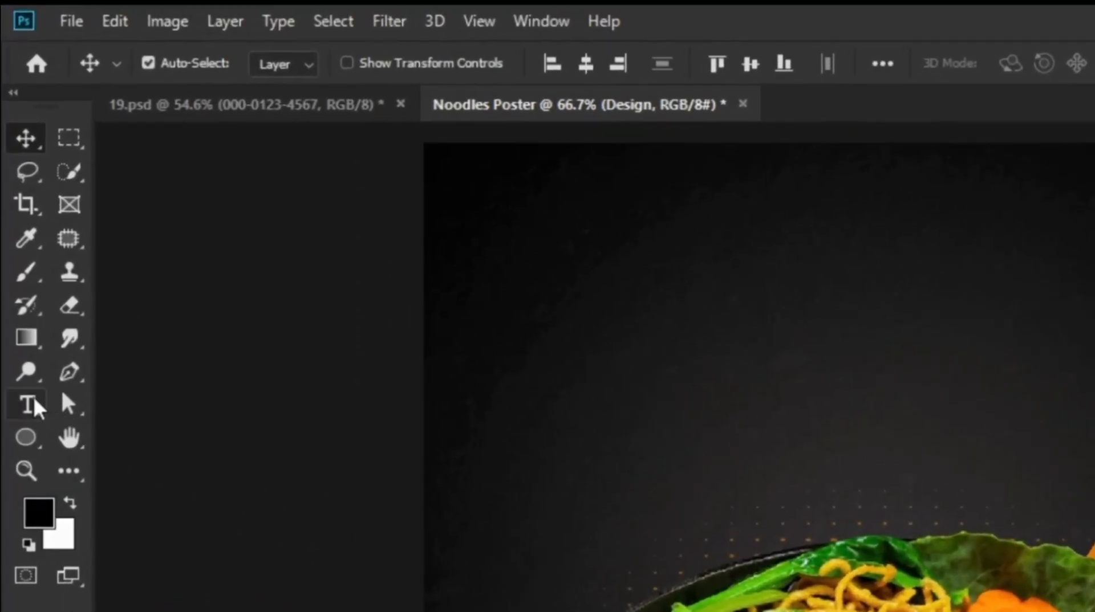
# Step: Add the white text FREE HOME DELIVERY in Montserrat SemiBold, 17.49 pt, on the dark area above the bowl
pyautogui.click(32, 406)
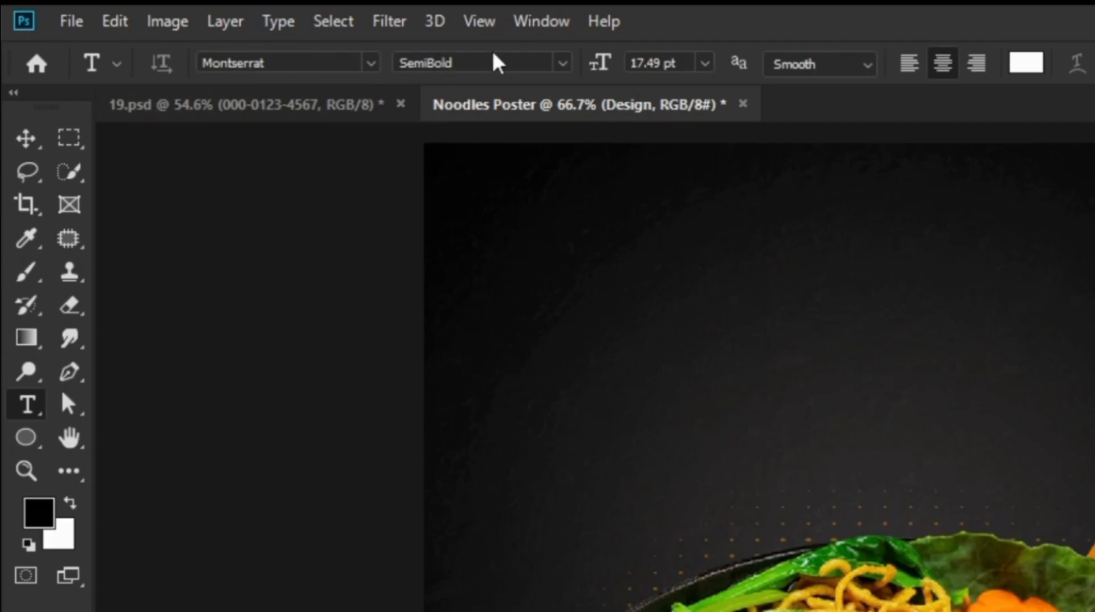
pyautogui.click(562, 63)
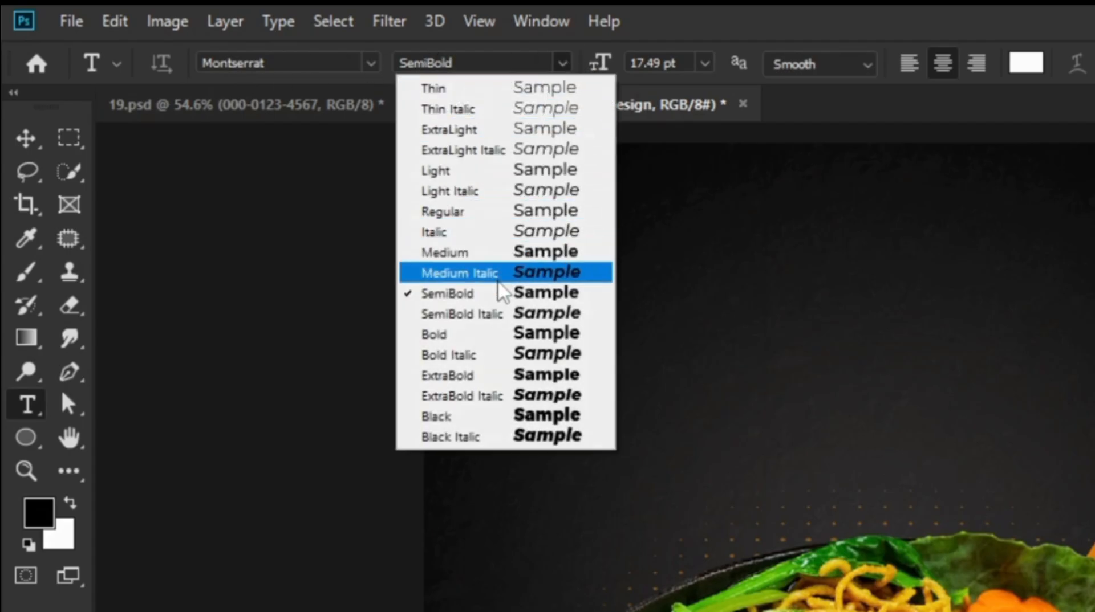
pyautogui.click(480, 293)
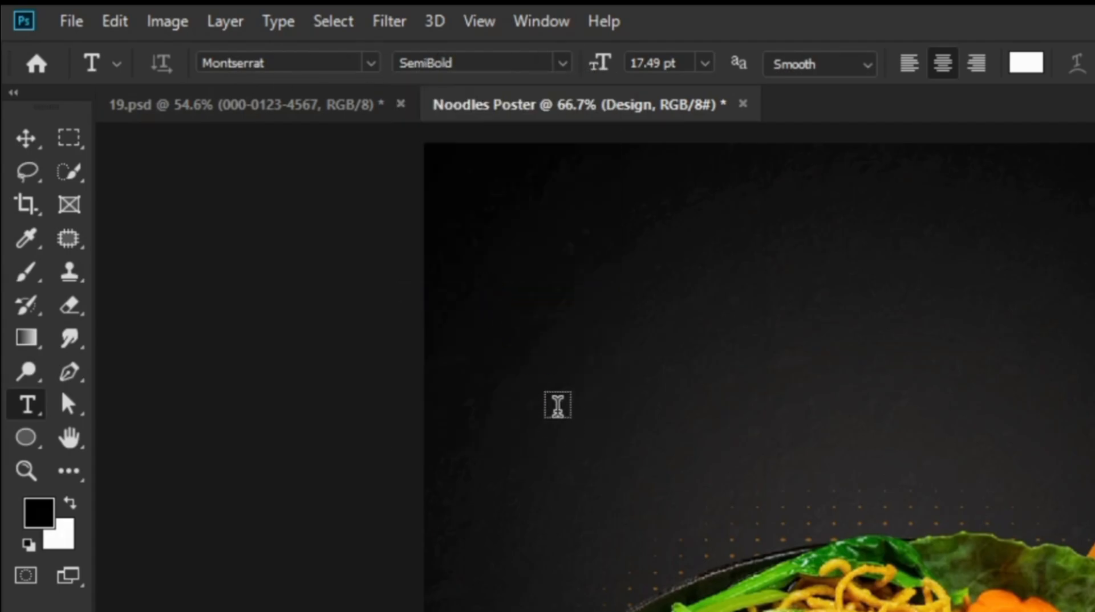
pyautogui.click(557, 406)
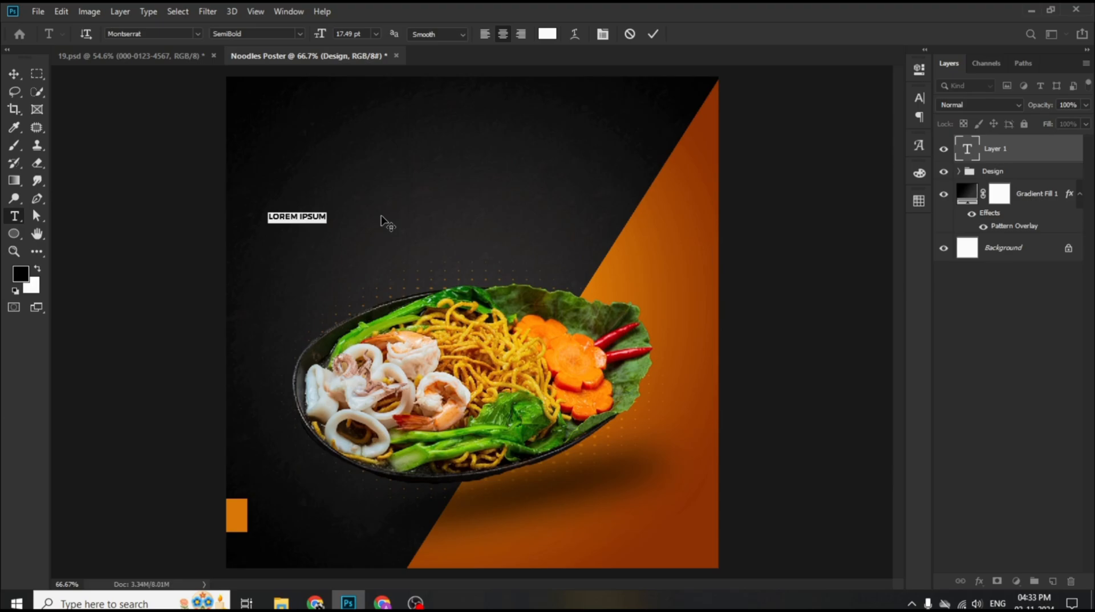
pyautogui.write('E')
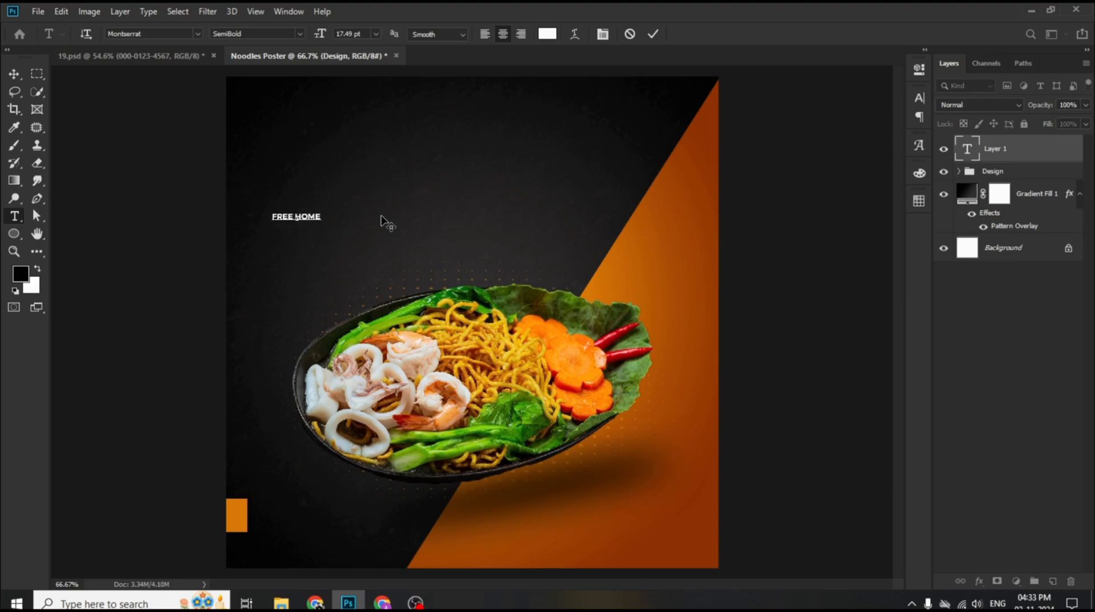
pyautogui.write('REE HOME DELIVERY')
pyautogui.click(652, 33)
pyautogui.click(13, 76)
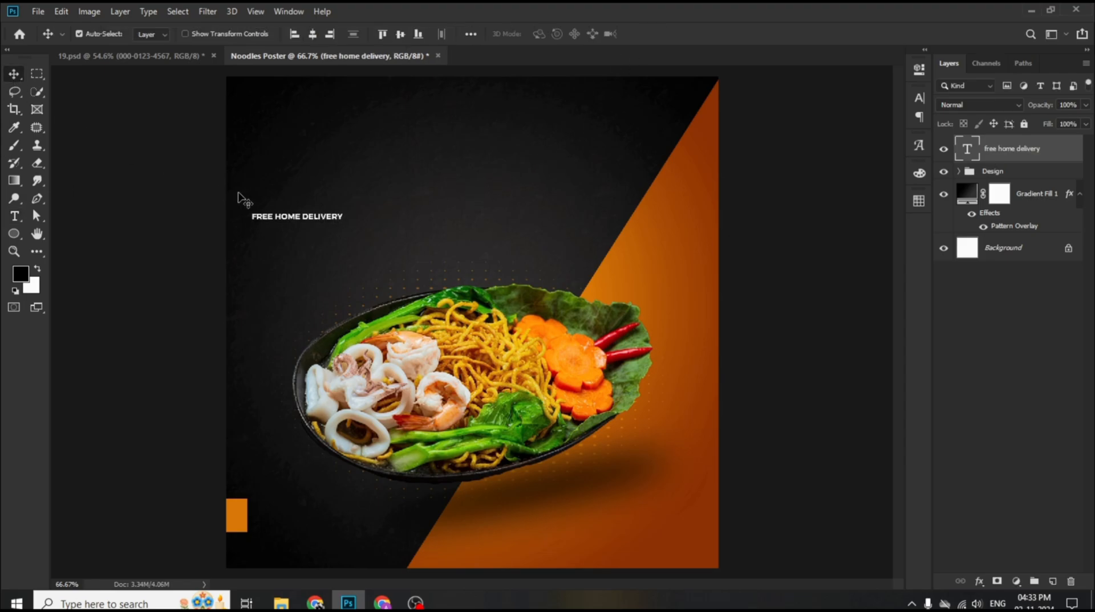
# Step: Move the FREE HOME DELIVERY text beside the small orange rectangle near the canvas's lower corner
pyautogui.moveTo(300, 218); pyautogui.dragTo(305, 513)
pyautogui.press('z')
pyautogui.moveTo(220, 482); pyautogui.dragTo(534, 570)
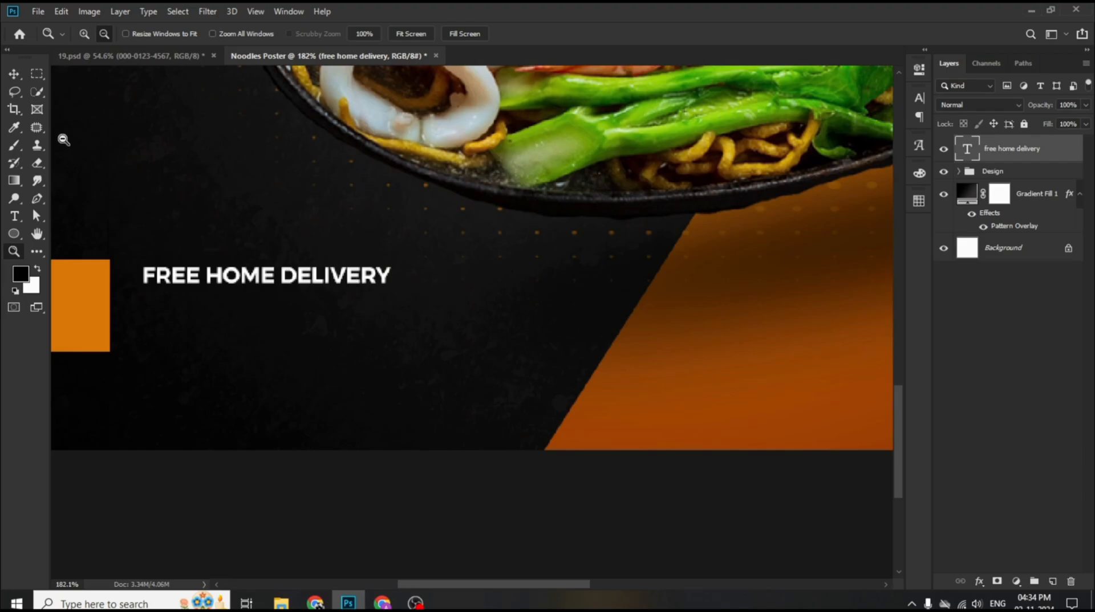
# Step: Duplicate the FREE HOME DELIVERY text directly below itself and replace the copy's wording with the contact phone number
pyautogui.click(13, 73)
pyautogui.moveTo(228, 278); pyautogui.dragTo(230, 322)
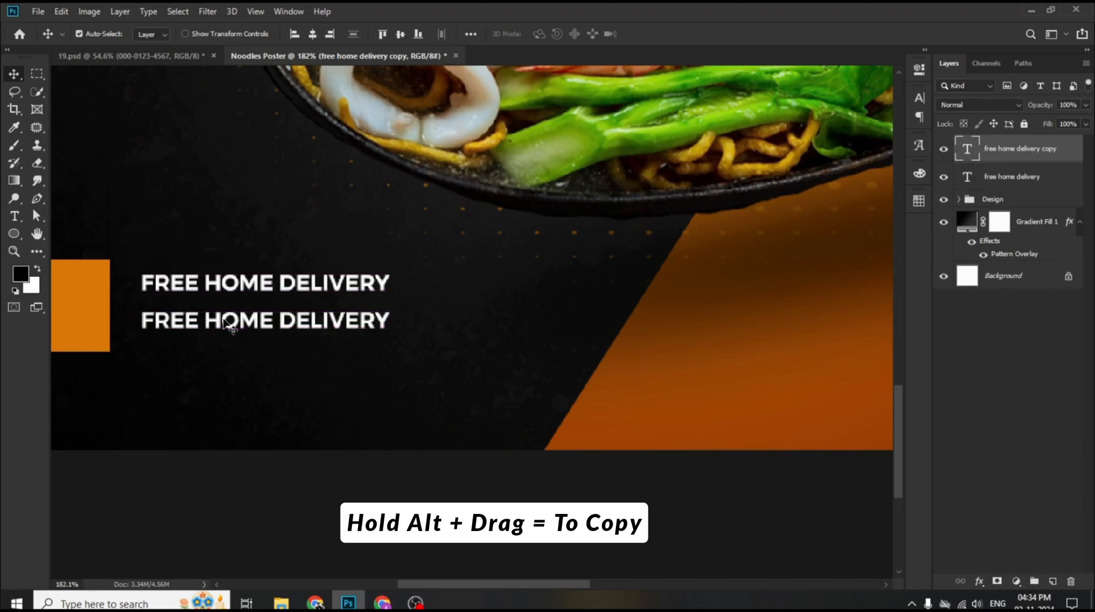
pyautogui.doubleClick(227, 320)
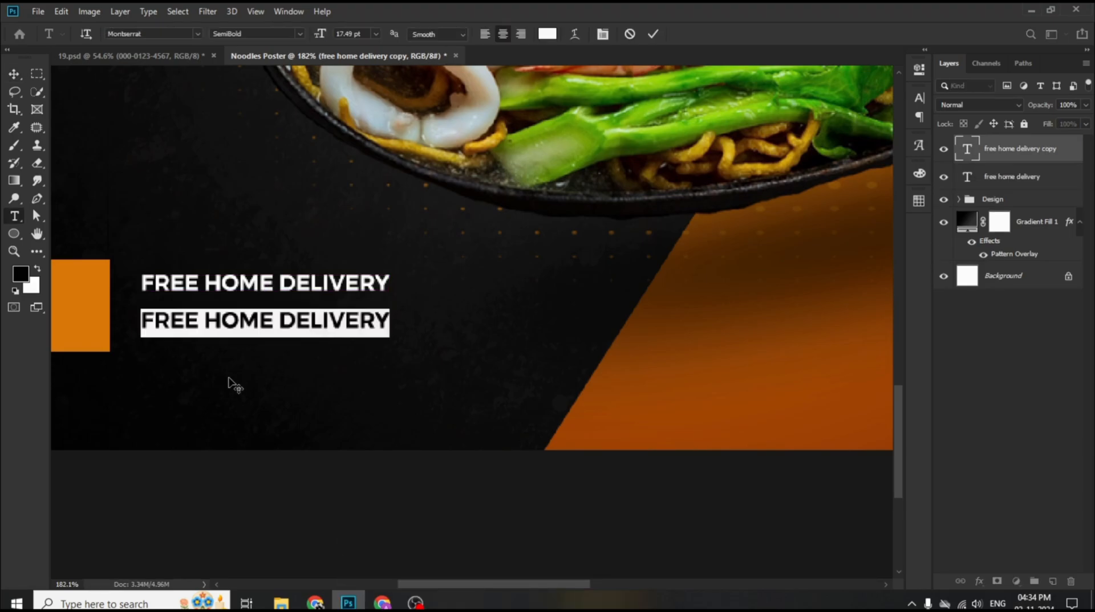
pyautogui.write('000-')
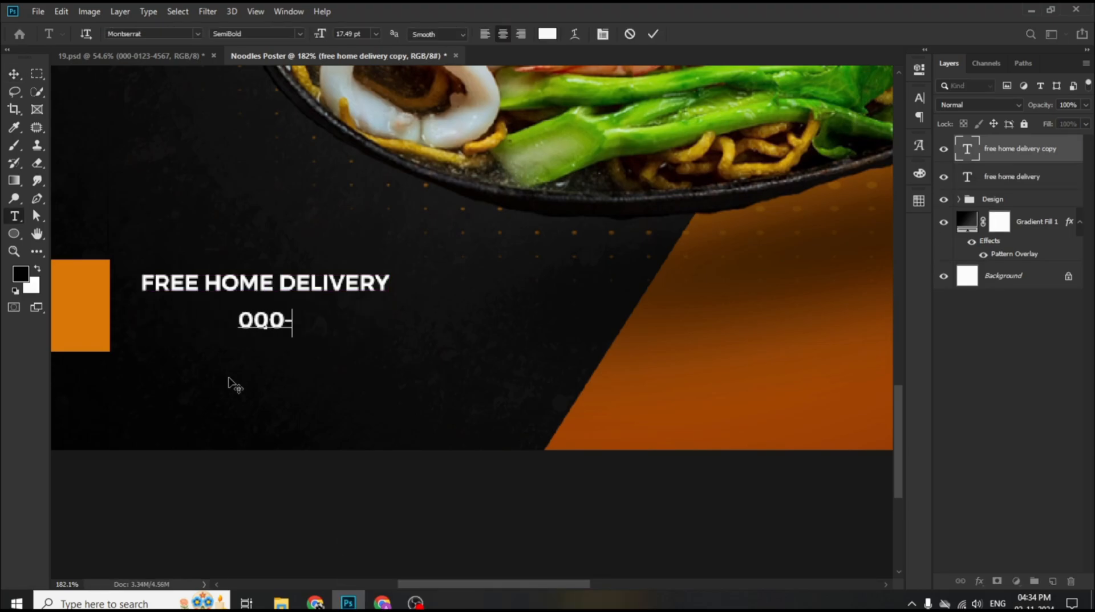
pyautogui.write('0123')
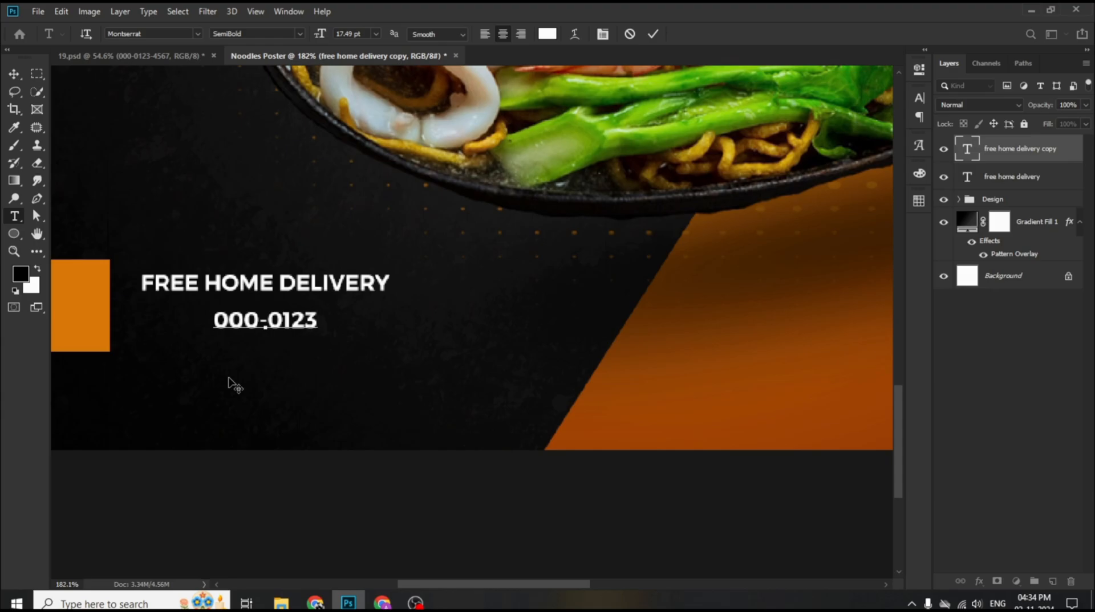
pyautogui.write('-')
pyautogui.write('4567')
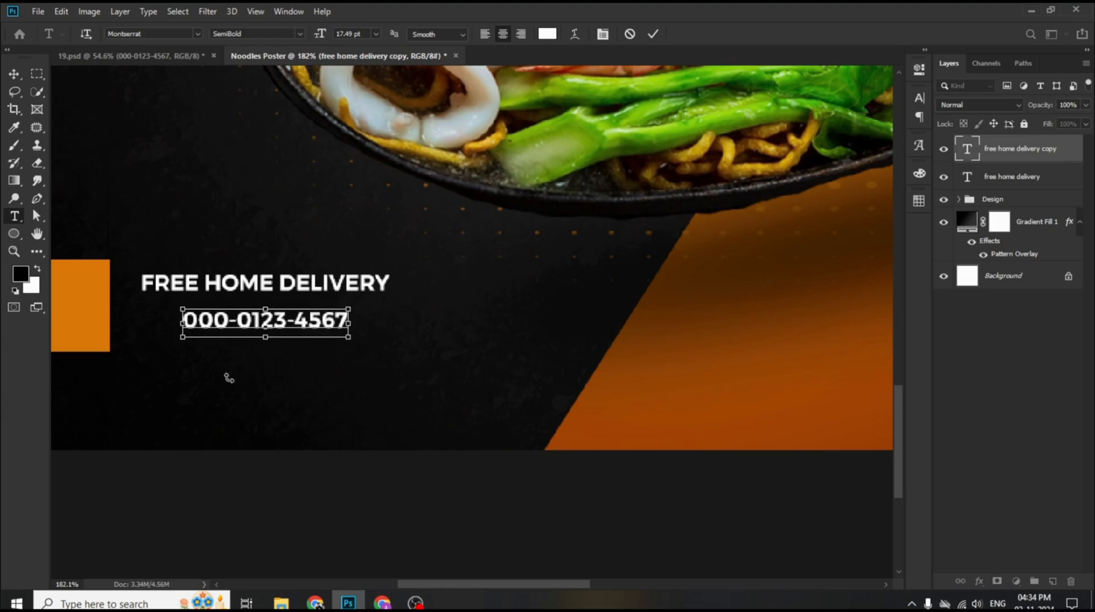
# Step: Change the font weight of the contact phone number to Montserrat ExtraBold
pyautogui.hotkey('ctrl', 'a')
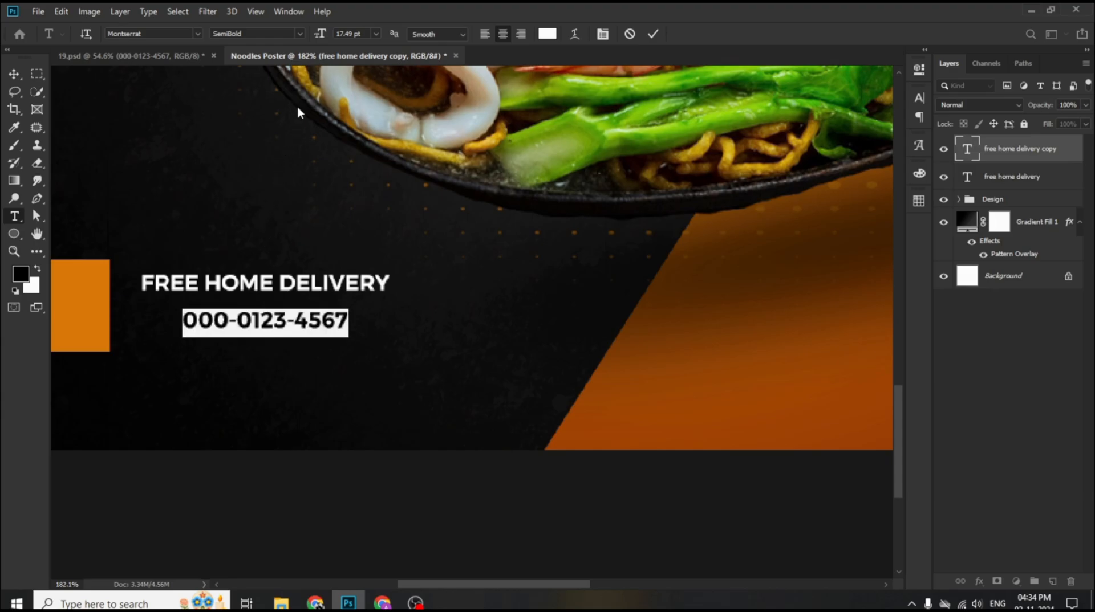
pyautogui.click(298, 33)
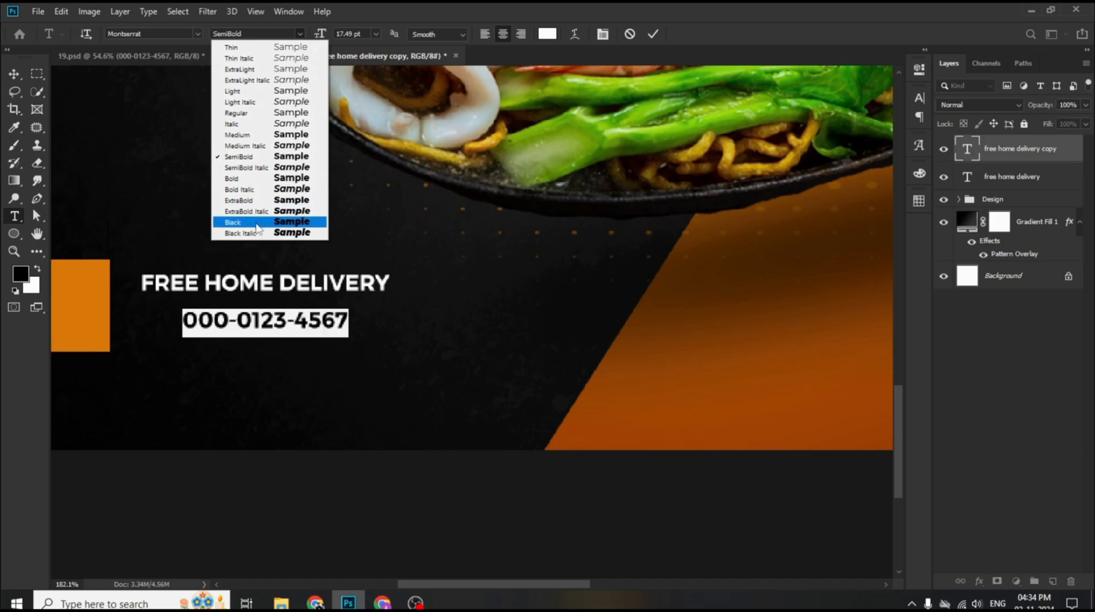
pyautogui.click(254, 201)
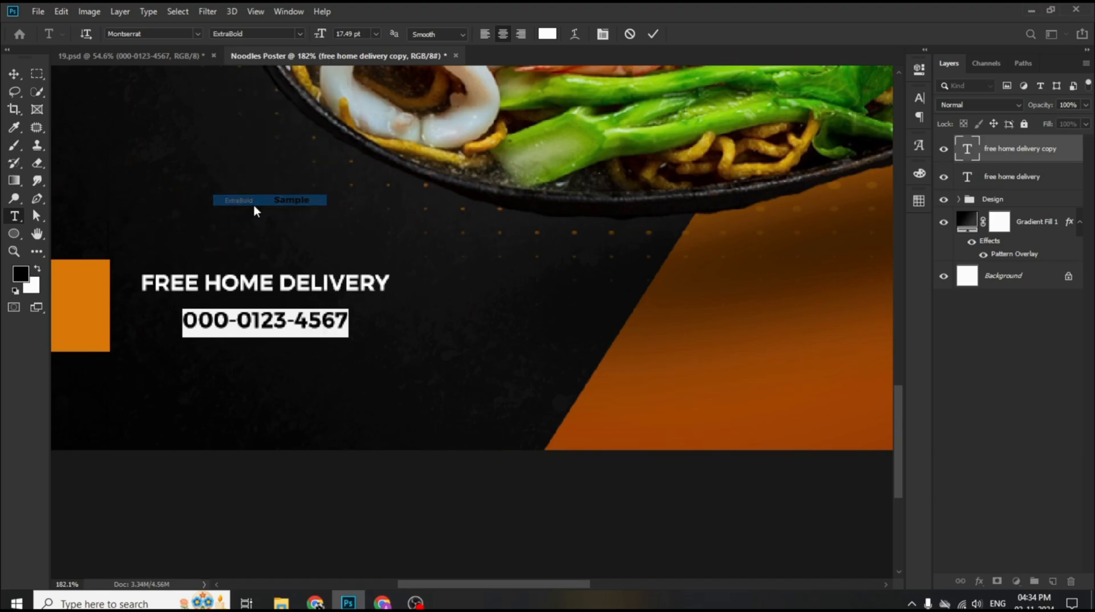
pyautogui.click(656, 35)
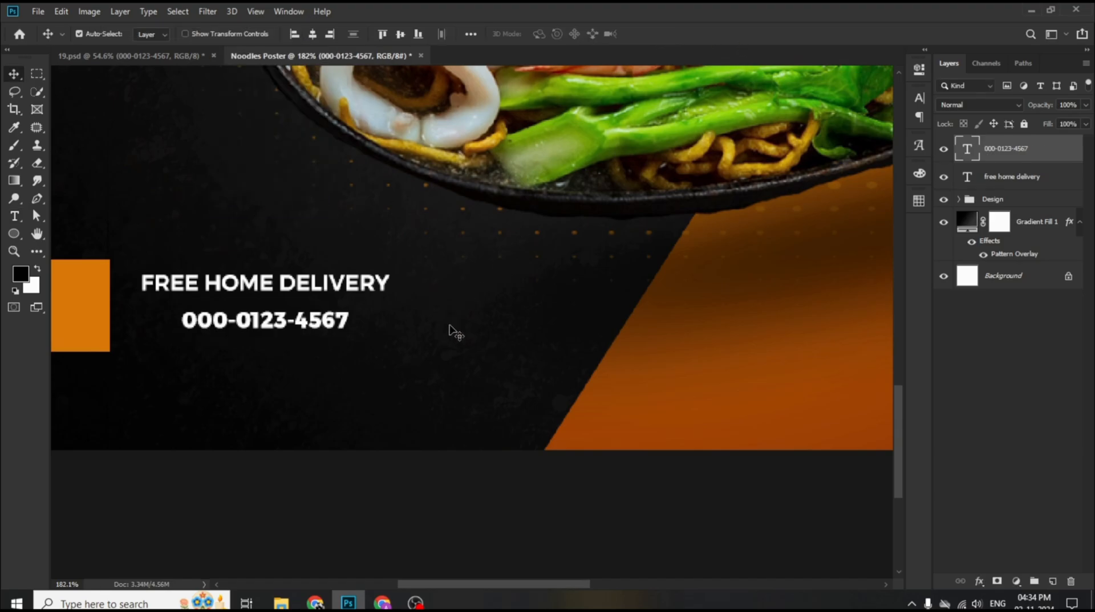
# Step: Enlarge the phone number to about 145% and place it directly under FREE HOME DELIVERY, aligned with that line's starting edge
pyautogui.hotkey('ctrl', 't')
pyautogui.moveTo(313, 329); pyautogui.dragTo(356, 313)
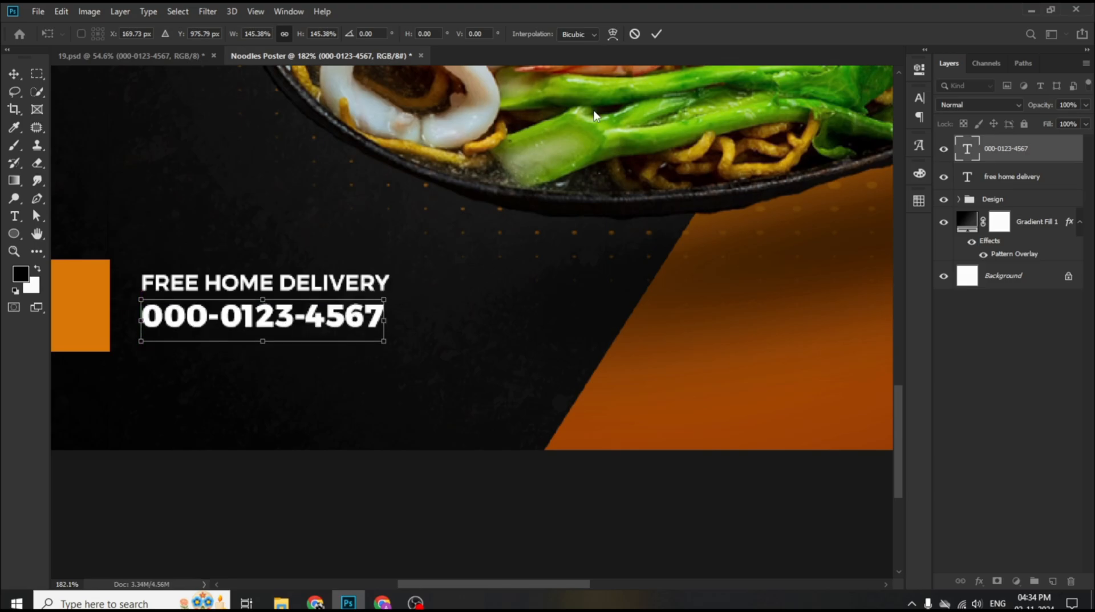
pyautogui.click(653, 35)
# Step: Select the FREE HOME DELIVERY and phone number texts together and nudge them down slightly, centring them beside the small orange rectangle
pyautogui.click(308, 285)
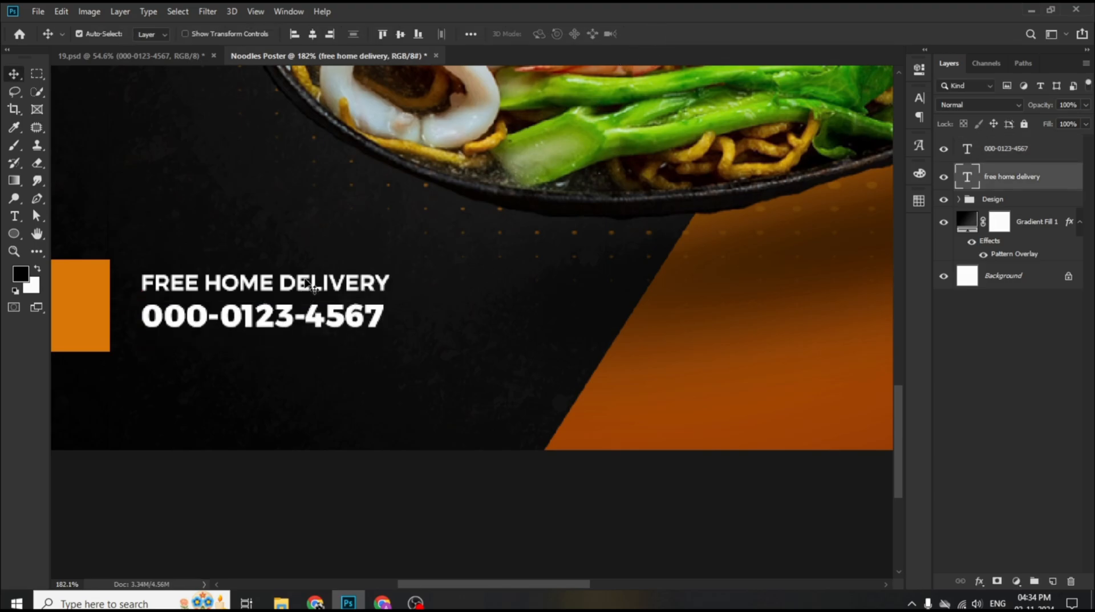
pyautogui.keyDown('shift'); pyautogui.click(297, 322); pyautogui.keyUp('shift')
pyautogui.moveTo(285, 286); pyautogui.dragTo(281, 291)
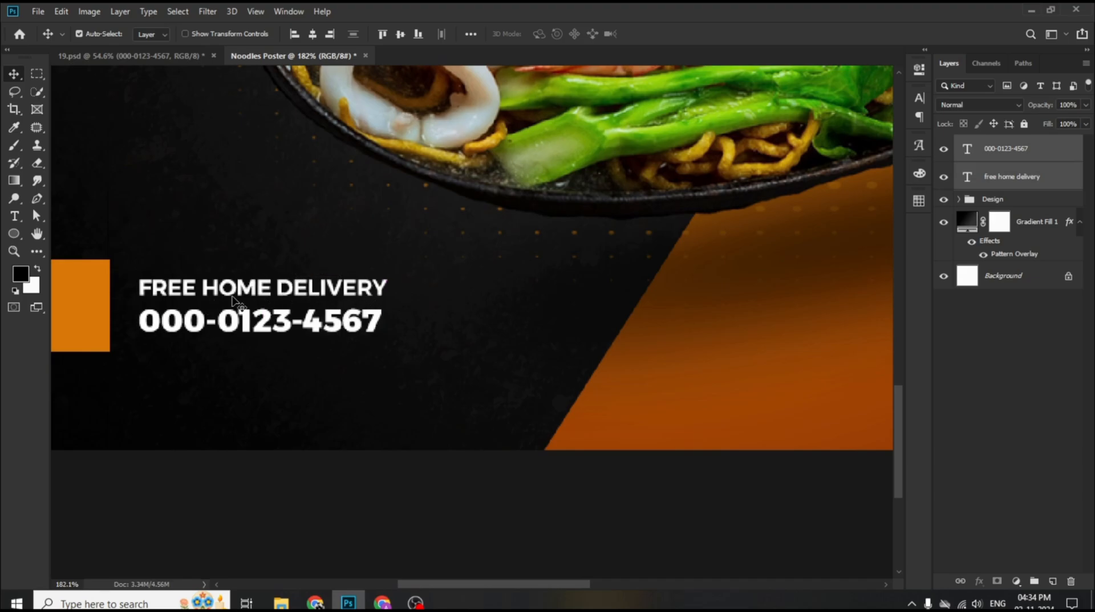
pyautogui.press('z')
pyautogui.rightClick(277, 231)
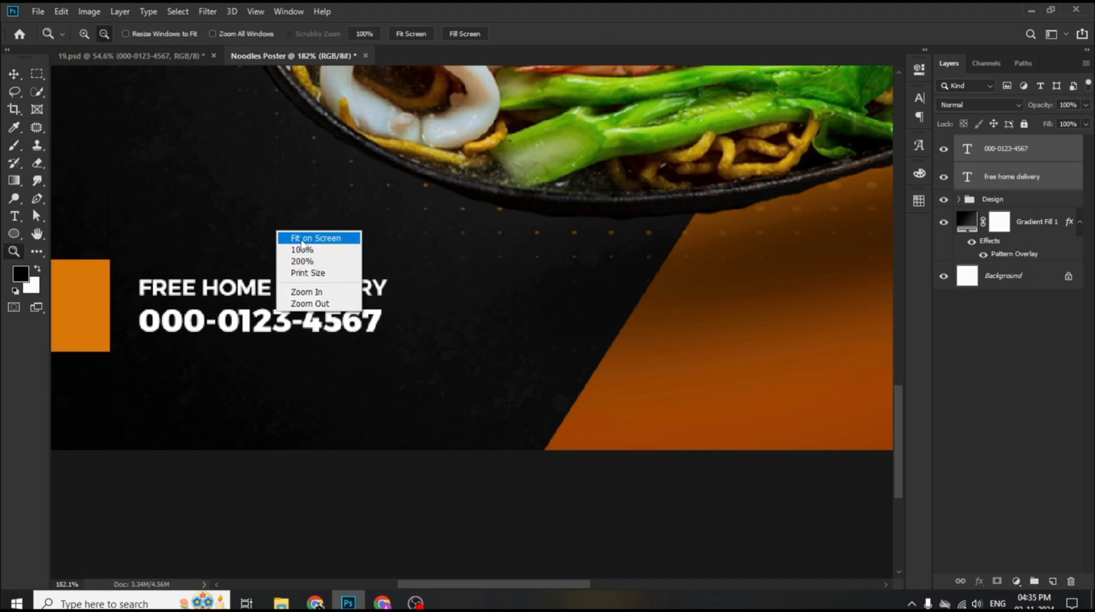
pyautogui.click(299, 236)
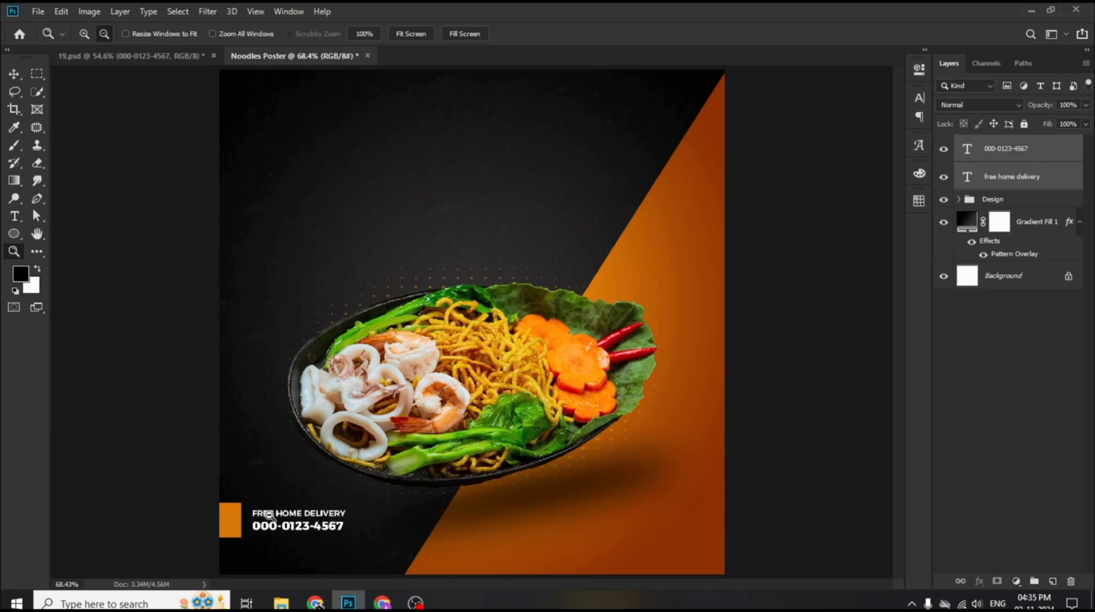
# Step: Draw a rounded rectangle about 195 by 49 px with 10 px corners on the lower part of the orange triangle
pyautogui.click(16, 75)
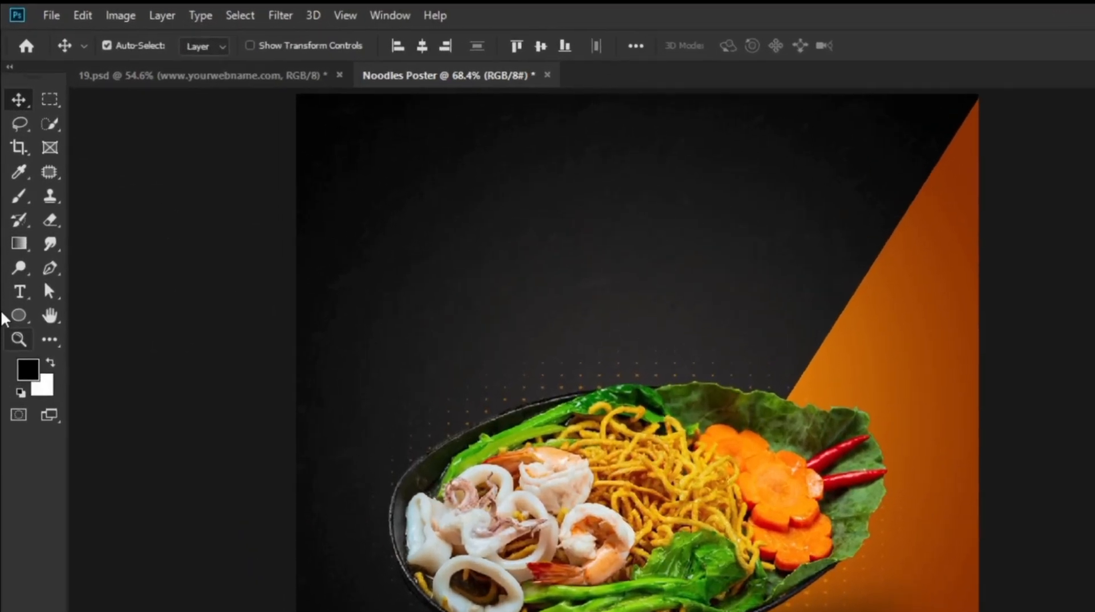
pyautogui.click(14, 234)
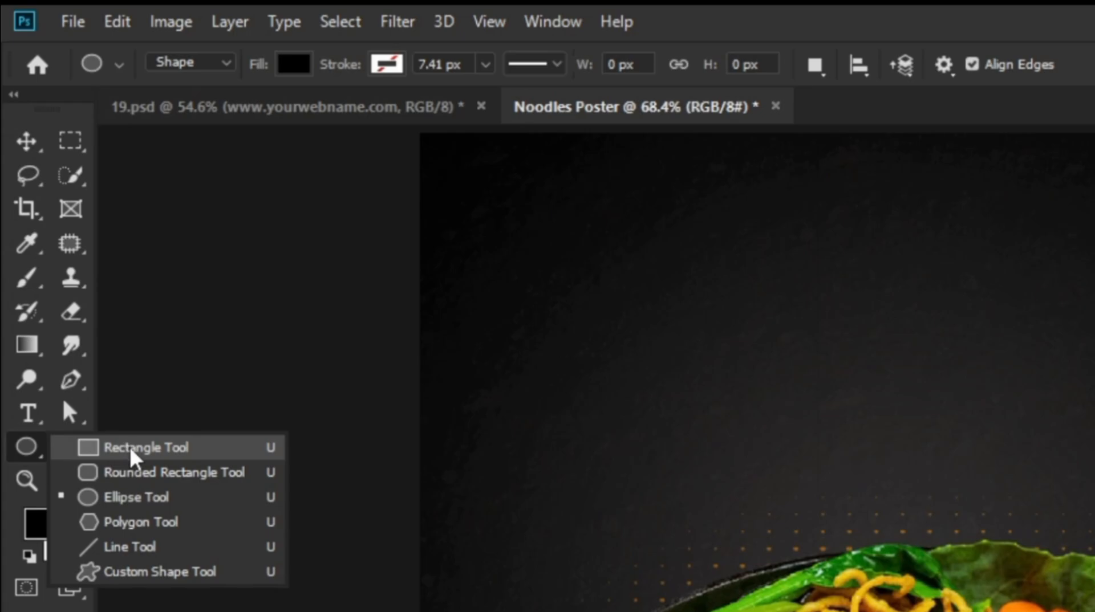
pyautogui.click(141, 474)
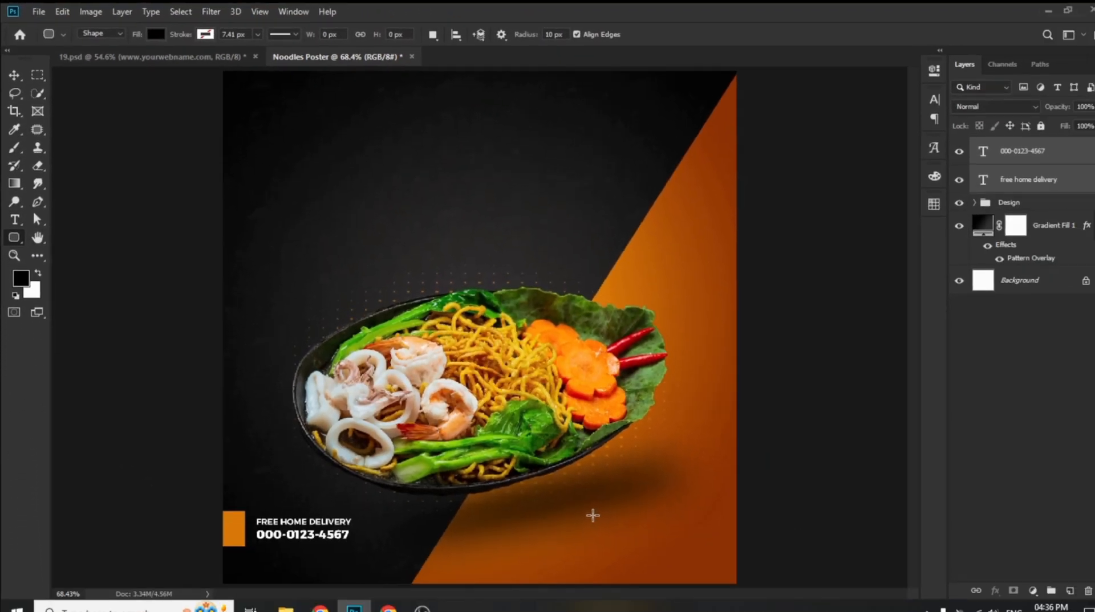
pyautogui.moveTo(583, 507); pyautogui.dragTo(675, 529)
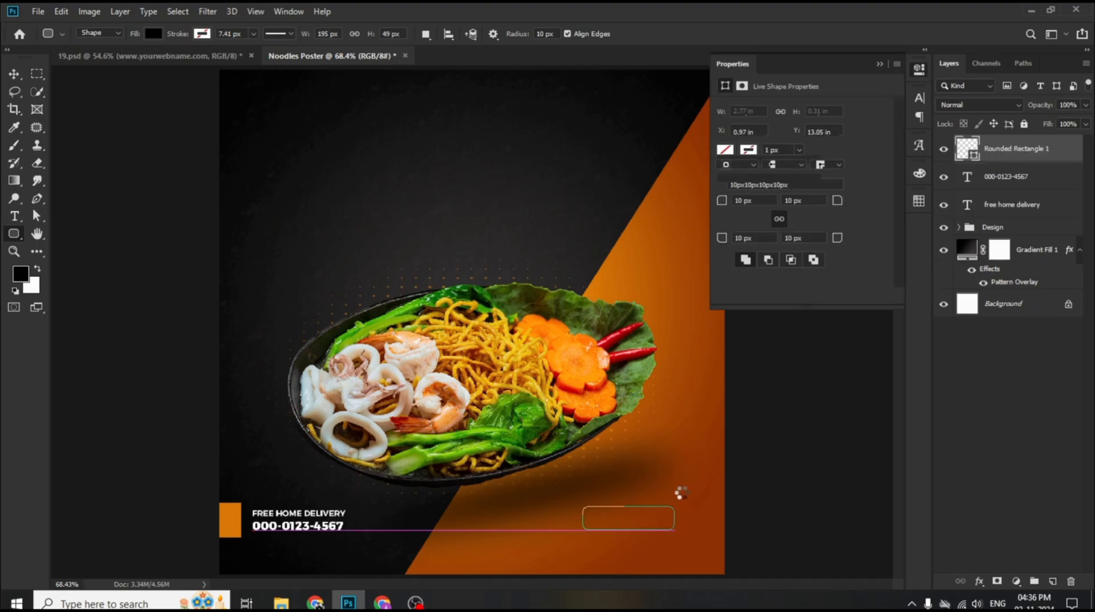
# Step: Fill the rounded rectangle with orange d37202 sampled from the small rectangle beside the contact text, and shift it slightly up and right
pyautogui.click(723, 150)
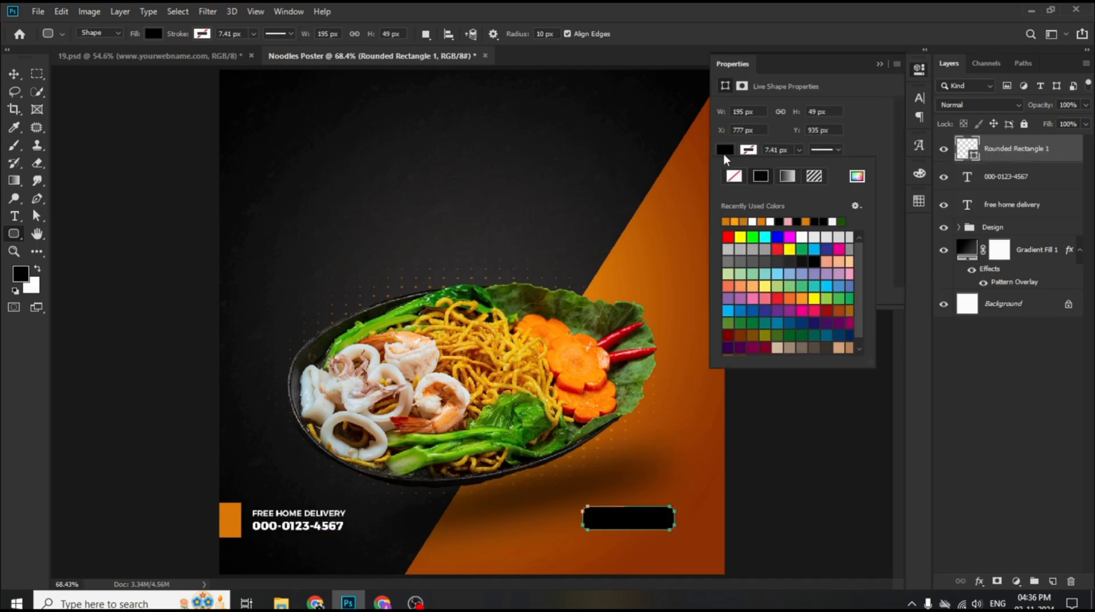
pyautogui.click(851, 174)
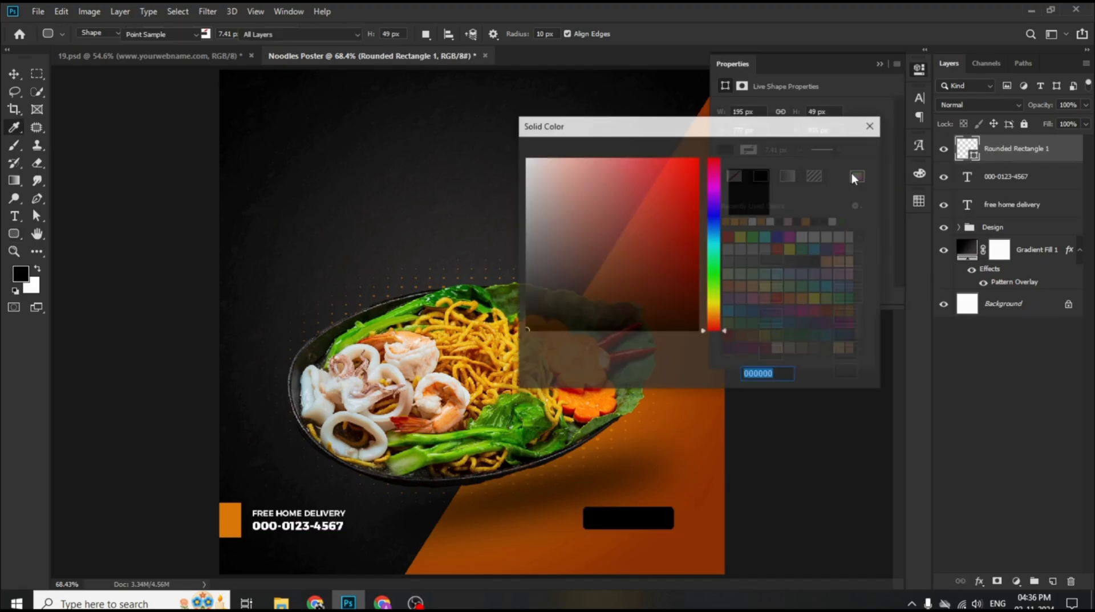
pyautogui.click(235, 519)
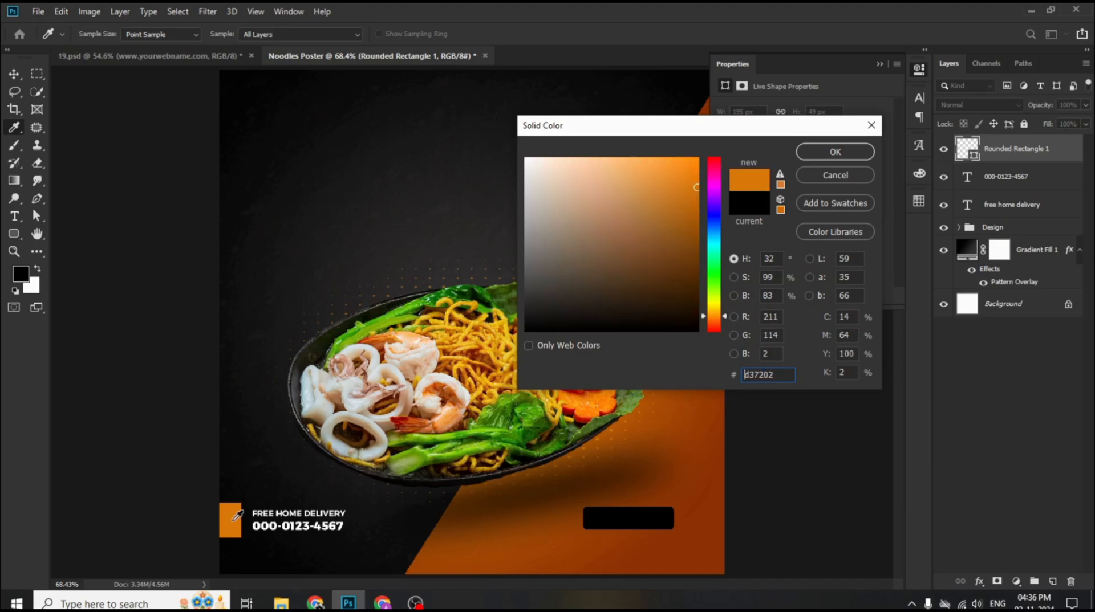
pyautogui.click(843, 154)
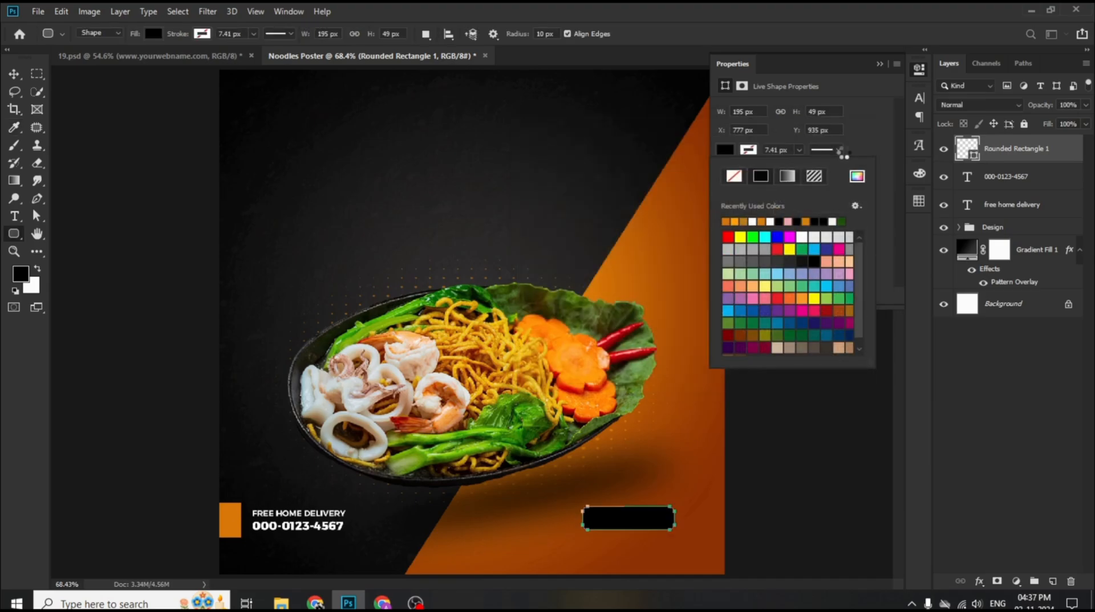
pyautogui.click(880, 64)
pyautogui.click(879, 64)
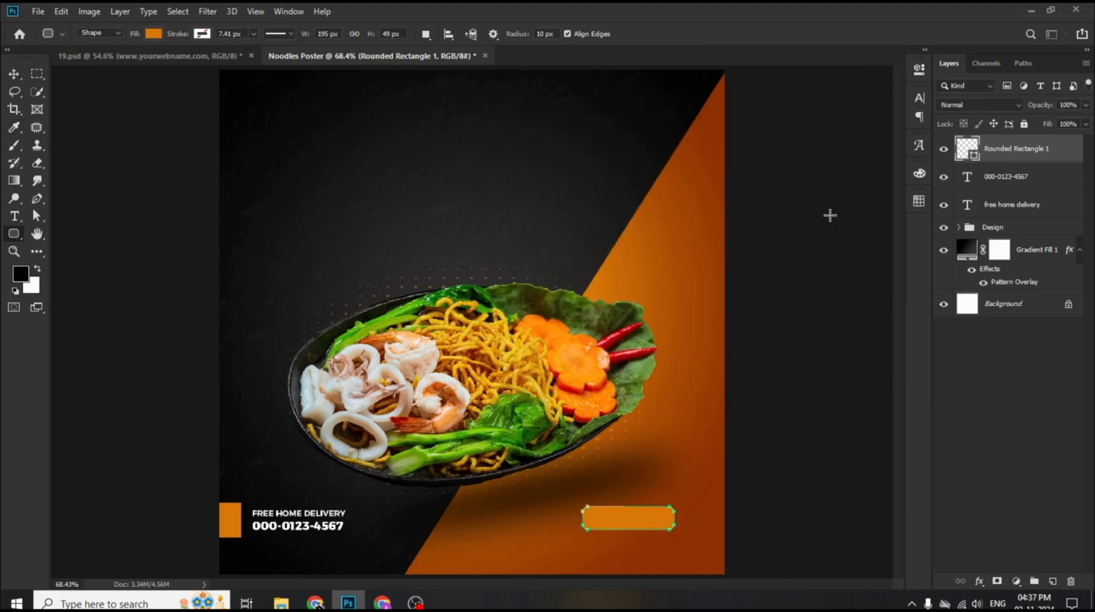
pyautogui.click(14, 75)
pyautogui.moveTo(637, 524); pyautogui.dragTo(645, 516)
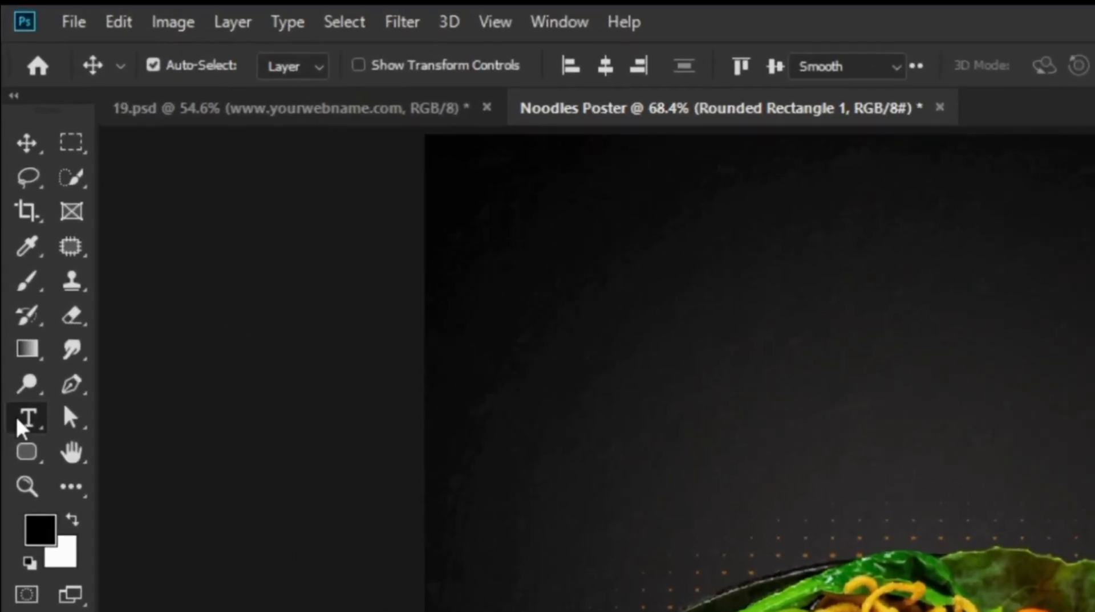
# Step: Add the white text ORDER NOW in Montserrat Bold, 17.49 pt, on the orange area beside the rounded rectangle
pyautogui.click(15, 216)
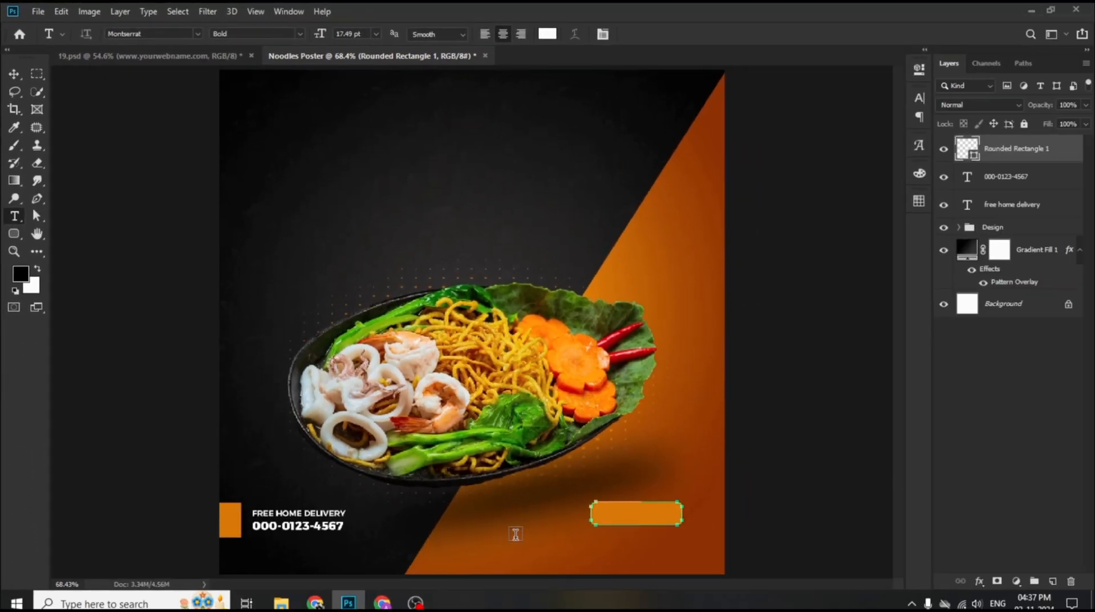
pyautogui.click(515, 534)
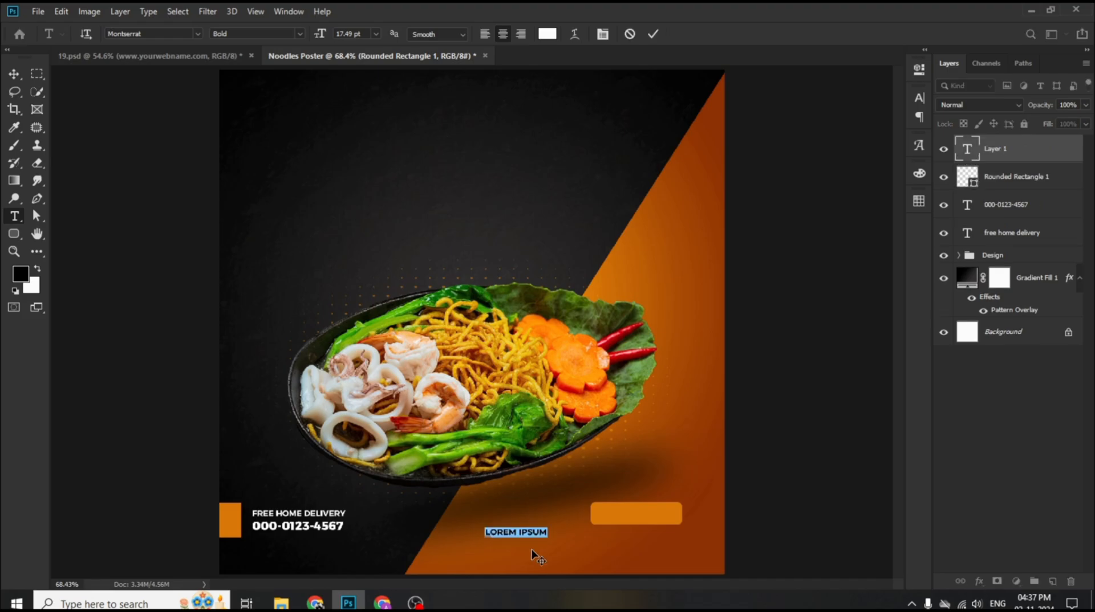
pyautogui.write('ORDER')
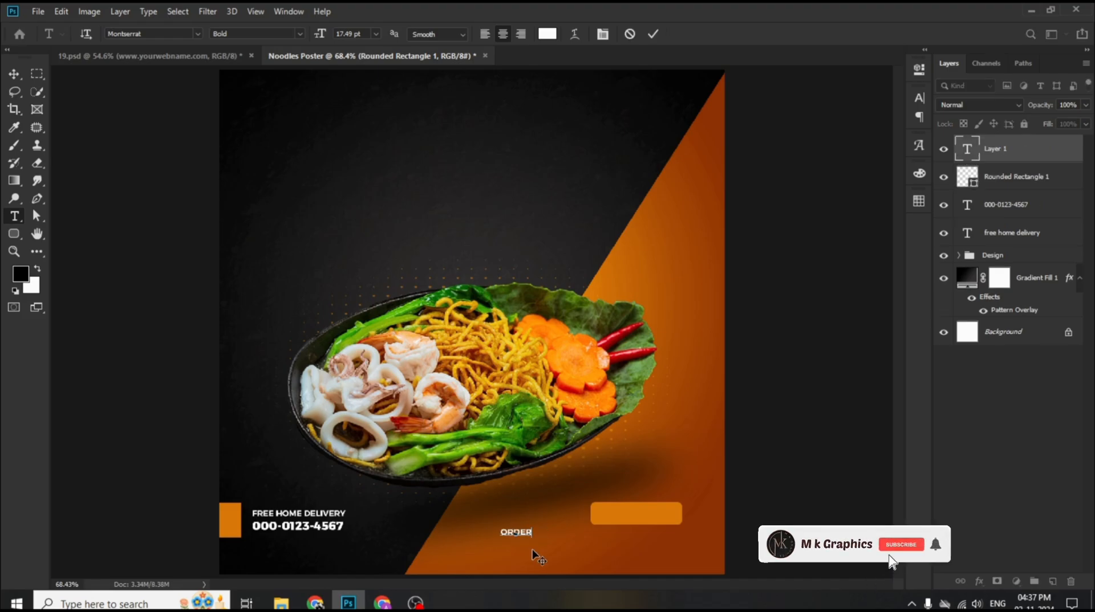
pyautogui.write(' NOW')
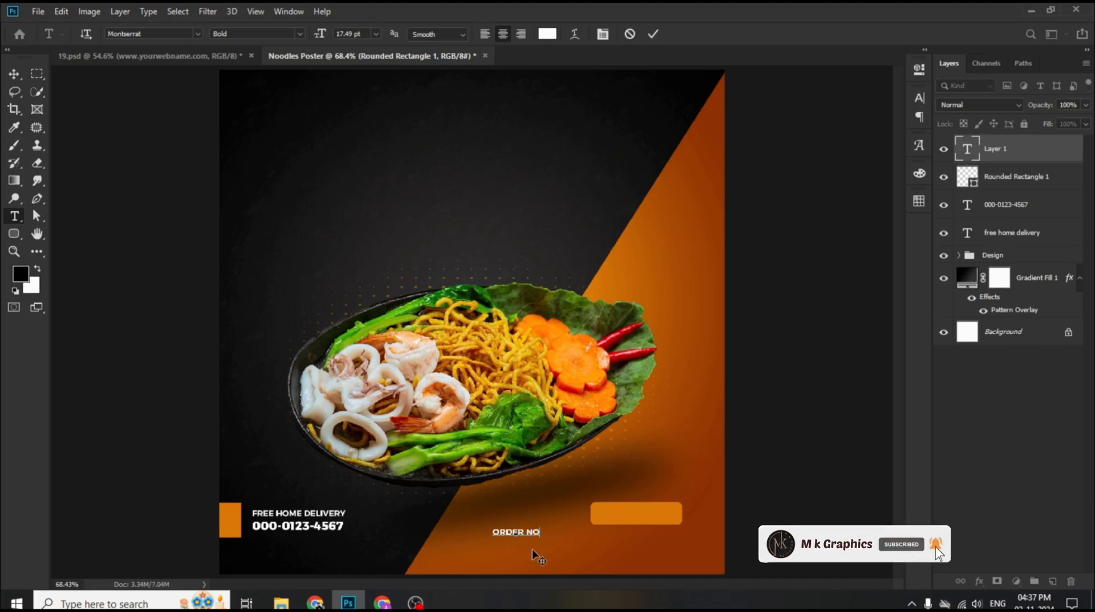
pyautogui.click(651, 37)
# Step: Move the ORDER NOW text onto the centre of the rounded rectangle
pyautogui.click(16, 76)
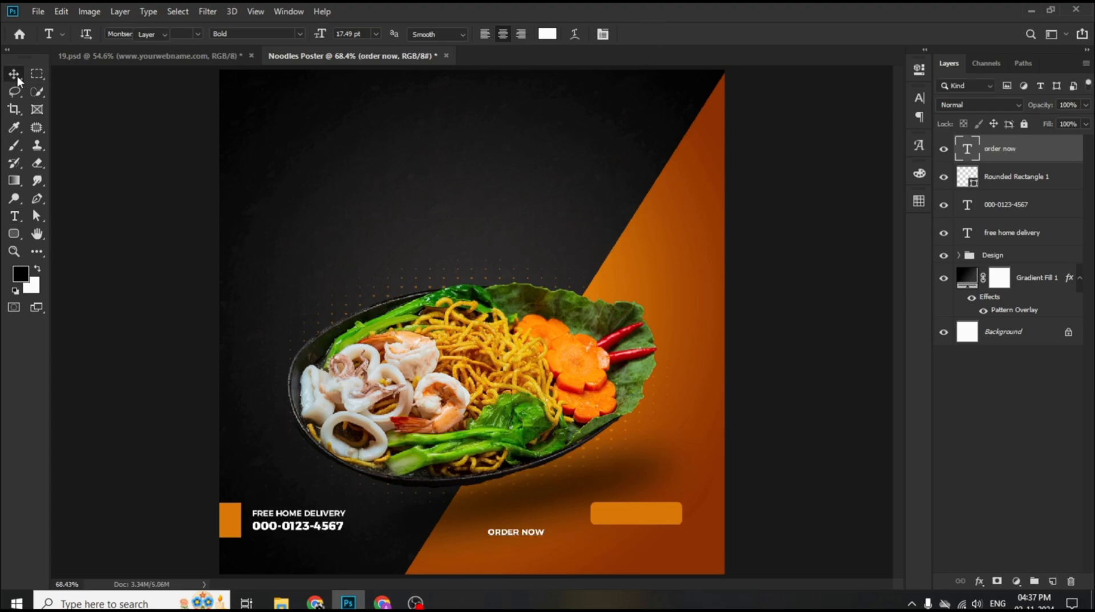
pyautogui.keyDown('shift'); pyautogui.click(1022, 182); pyautogui.keyUp('shift')
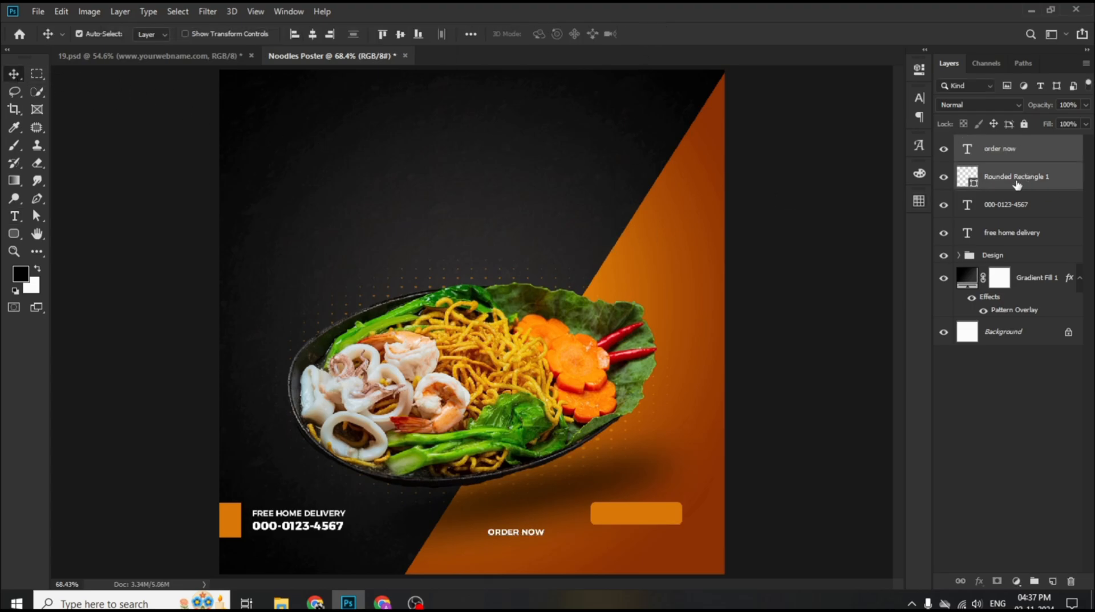
pyautogui.click(753, 370)
pyautogui.moveTo(502, 534); pyautogui.dragTo(637, 519)
pyautogui.moveTo(637, 519); pyautogui.dragTo(637, 519)
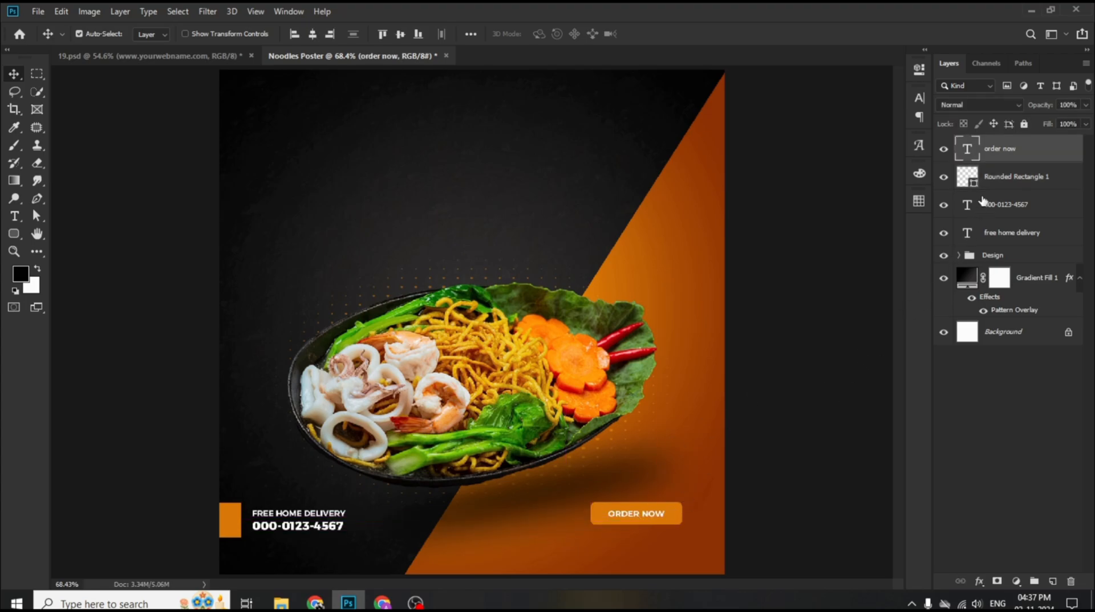
# Step: Scale the rounded rectangle down proportionally around its centre so it fits more tightly around the ORDER NOW text
pyautogui.click(630, 522)
pyautogui.hotkey('ctrl', 't')
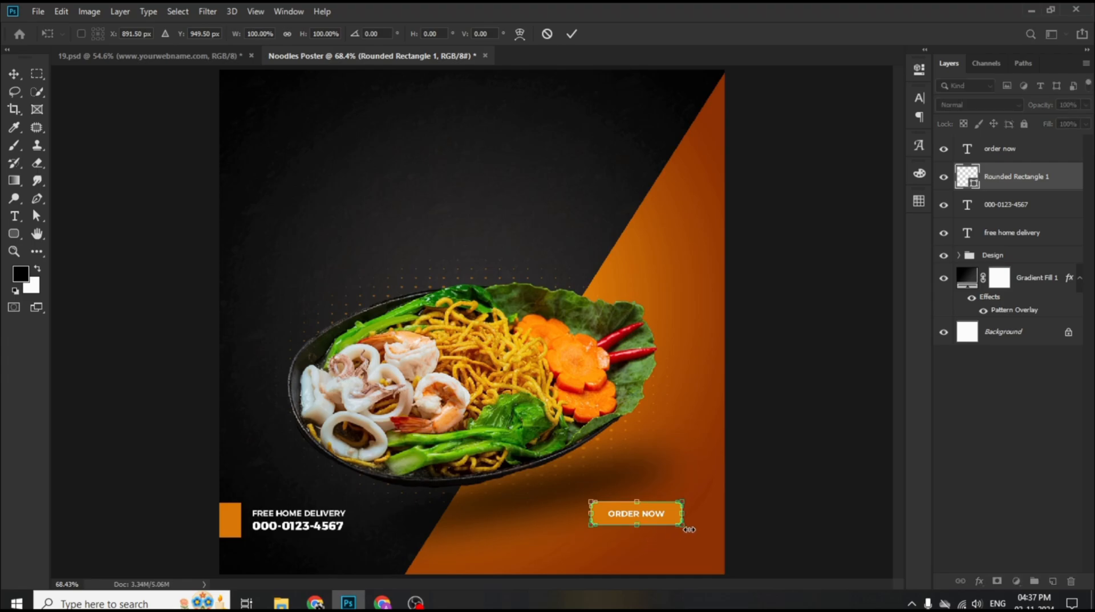
pyautogui.click(572, 34)
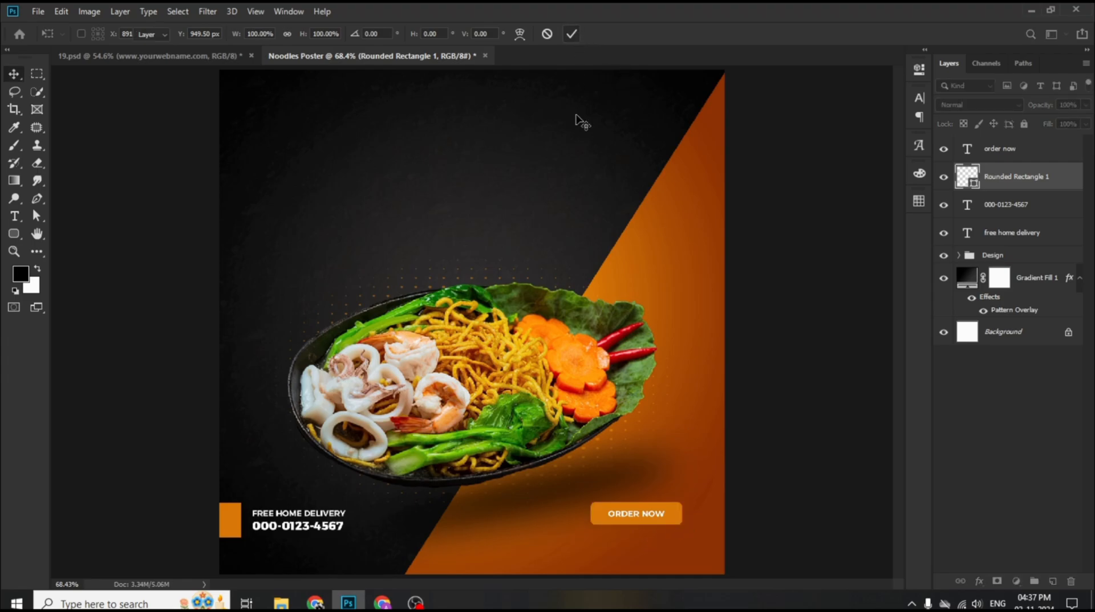
pyautogui.press('z')
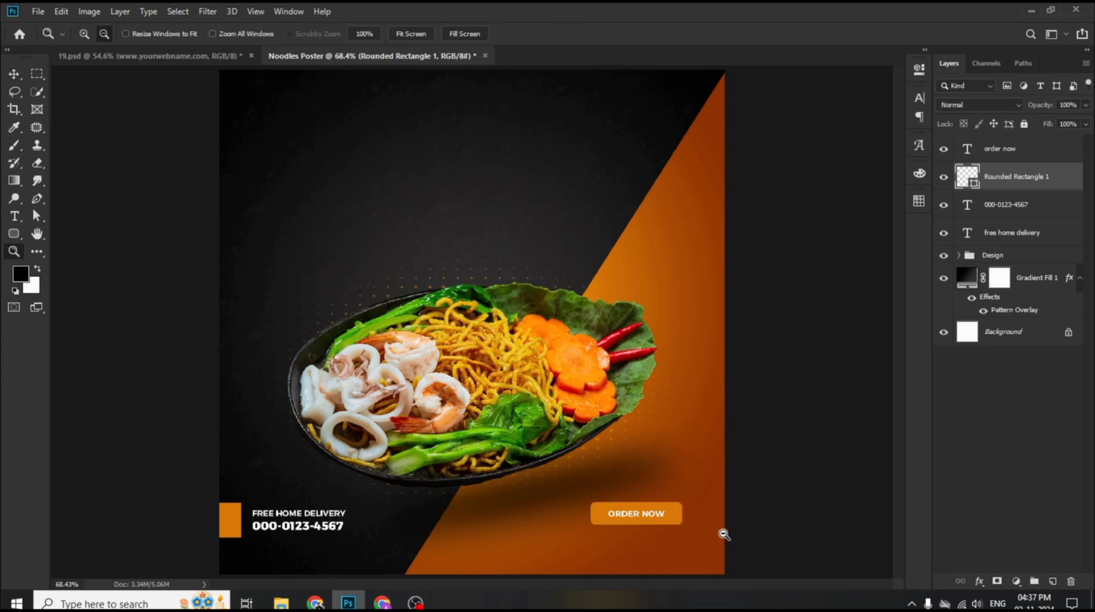
pyautogui.moveTo(761, 458); pyautogui.dragTo(489, 586)
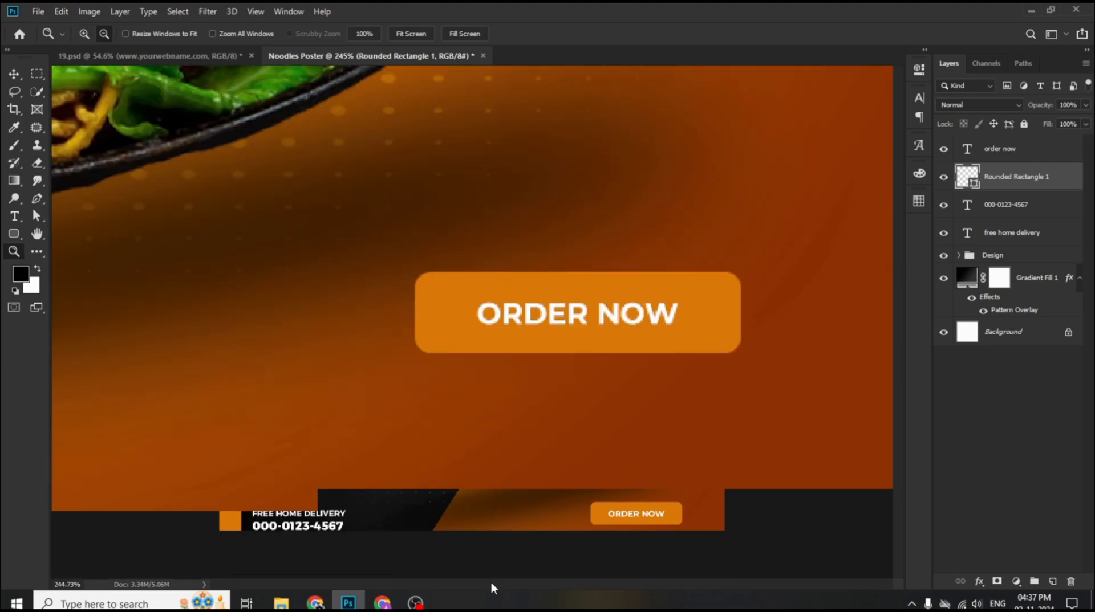
pyautogui.click(14, 71)
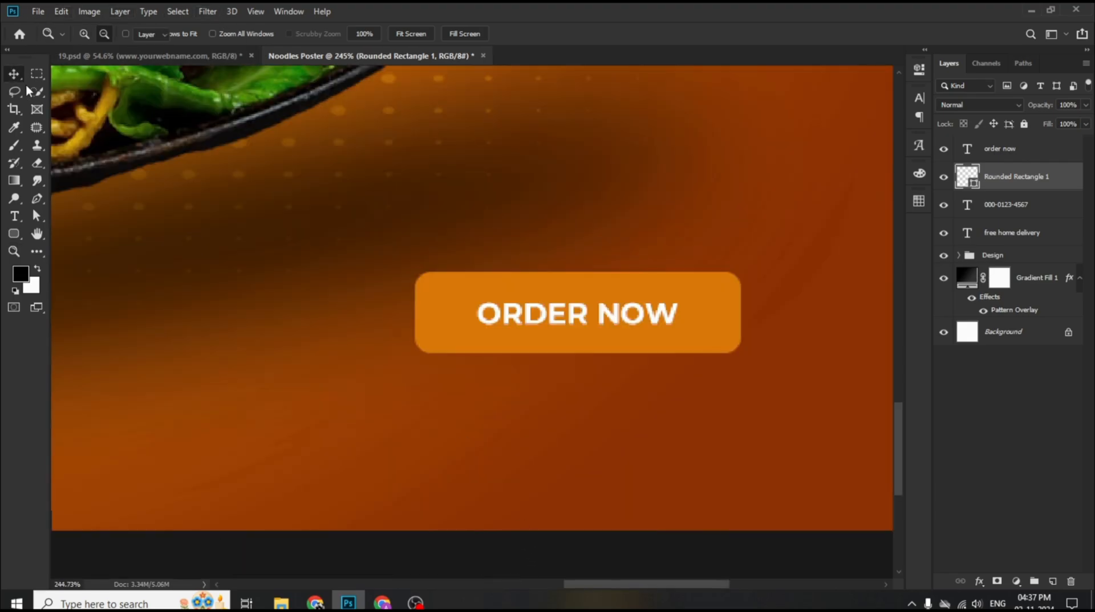
pyautogui.hotkey('ctrl', 't')
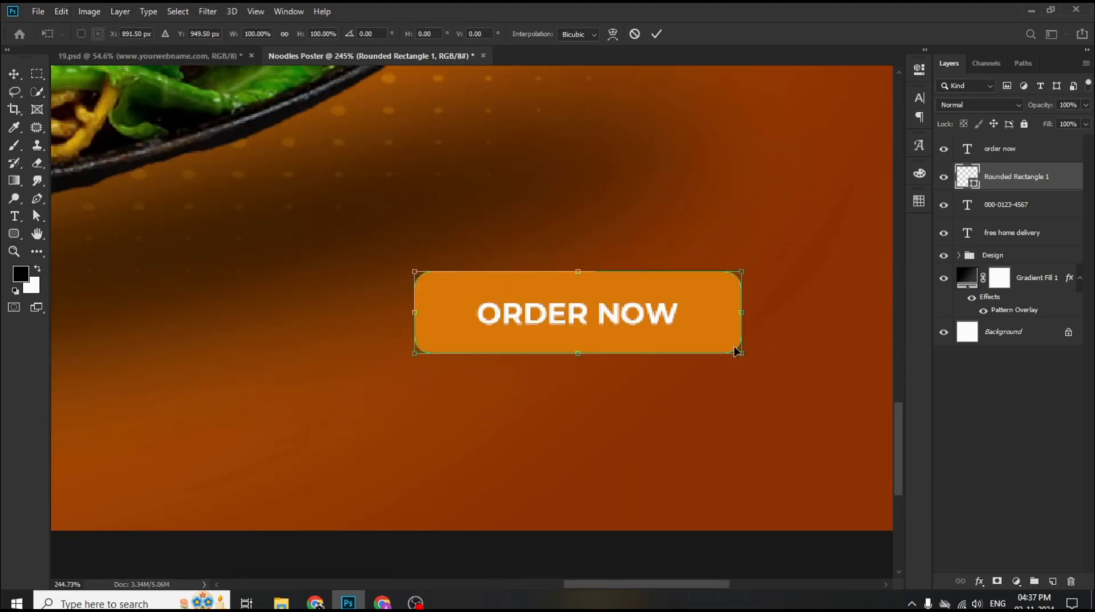
pyautogui.moveTo(742, 317); pyautogui.dragTo(718, 322)
pyautogui.click(657, 34)
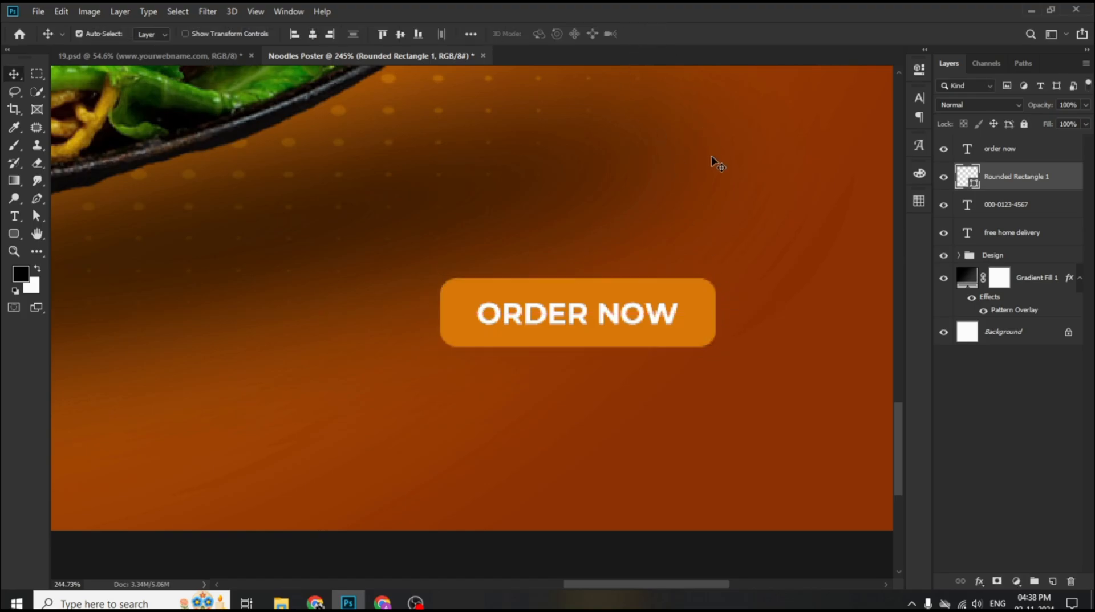
# Step: Select the ORDER NOW text and rounded rectangle layers together and make alignment relative to the selection instead of the canvas
pyautogui.keyDown('shift'); pyautogui.click(999, 159); pyautogui.keyUp('shift')
pyautogui.click(472, 35)
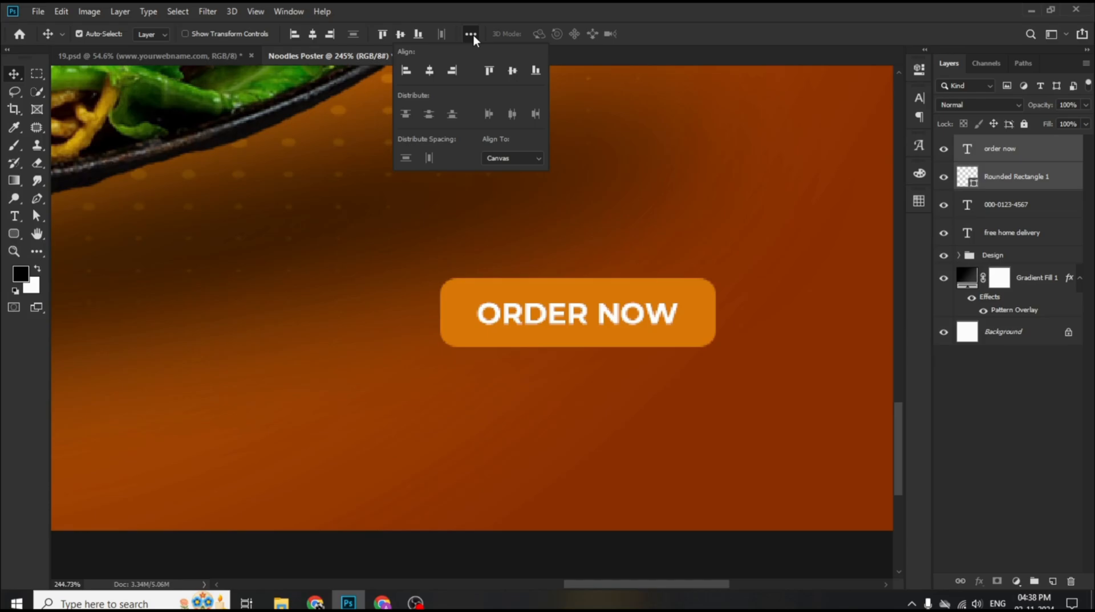
pyautogui.click(515, 158)
pyautogui.click(501, 174)
pyautogui.click(17, 77)
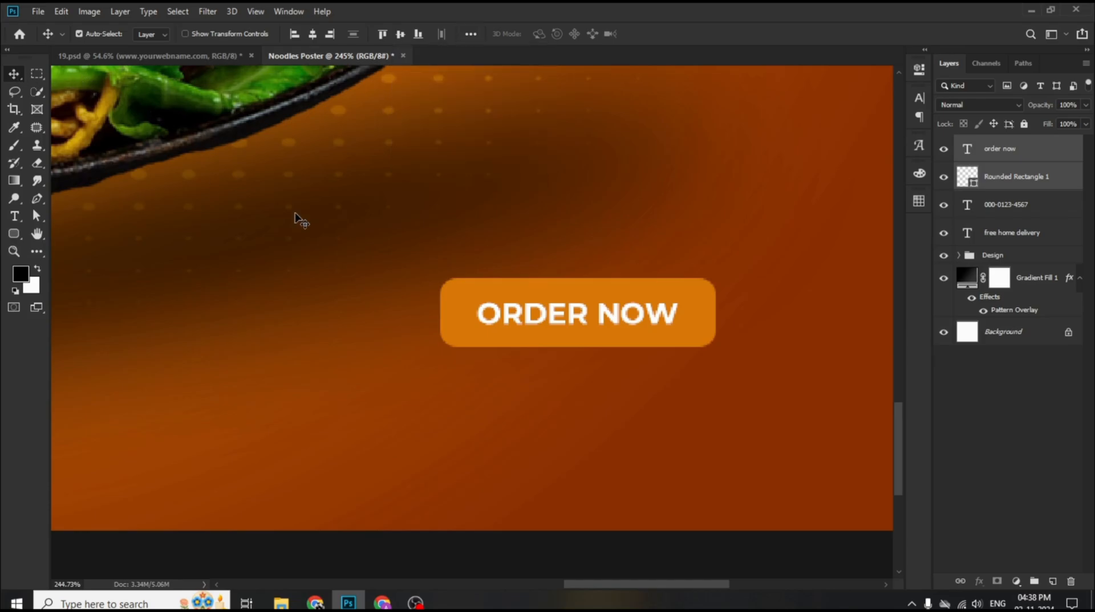
# Step: Change the colour of the ORDER NOW text to black (000000)
pyautogui.click(659, 318)
pyautogui.doubleClick(663, 315)
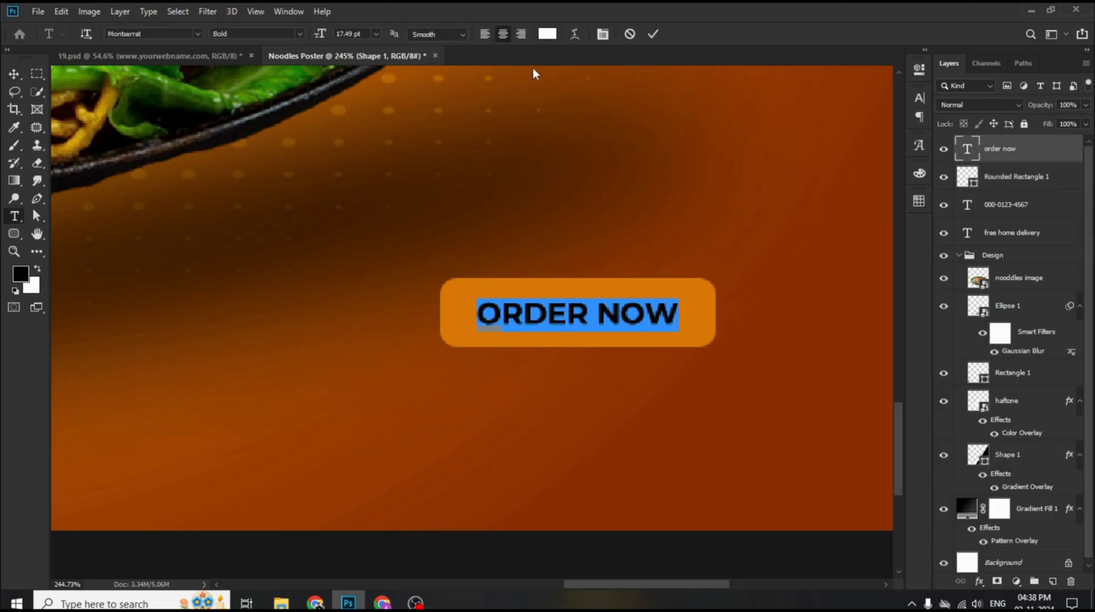
pyautogui.click(546, 33)
pyautogui.click(667, 308)
pyautogui.moveTo(667, 308); pyautogui.dragTo(722, 345)
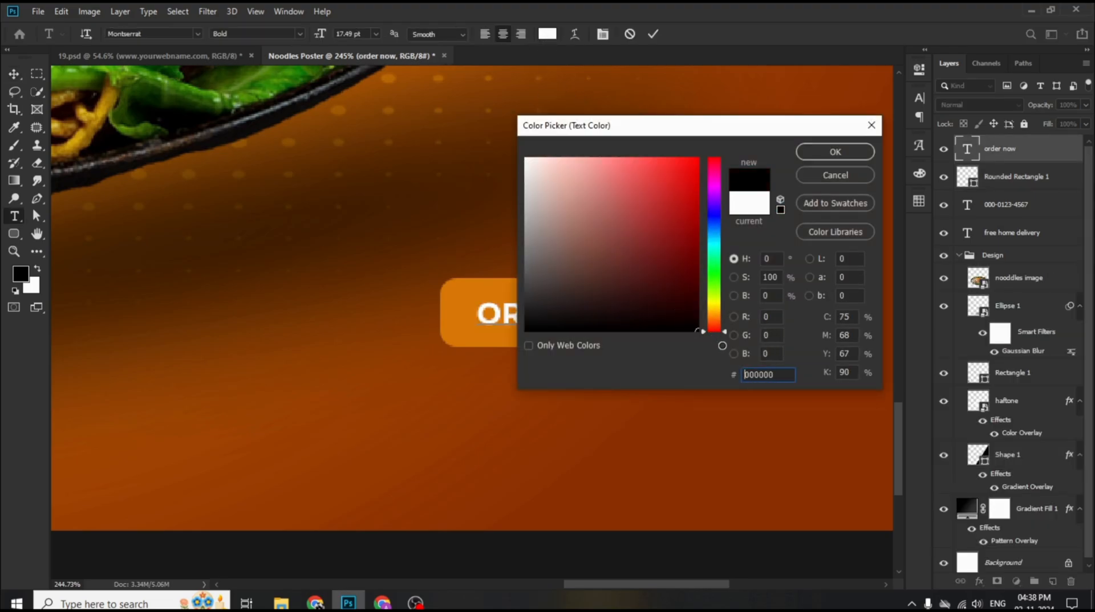
pyautogui.click(835, 151)
pyautogui.click(653, 35)
pyautogui.press('v')
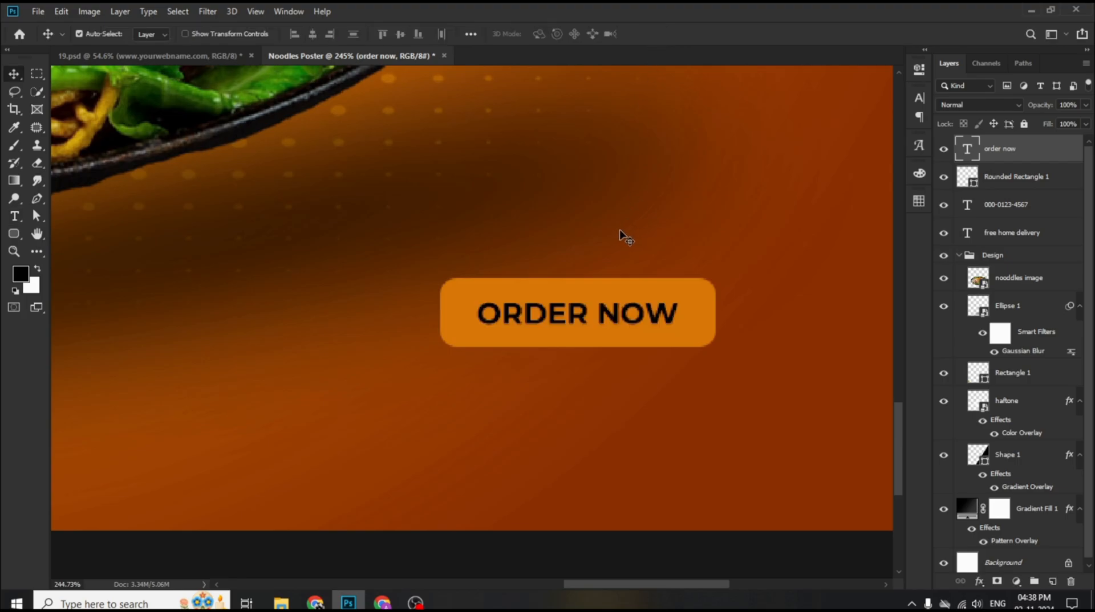
pyautogui.moveTo(530, 312); pyautogui.dragTo(519, 382)
pyautogui.doubleClick(519, 383)
pyautogui.write('www')
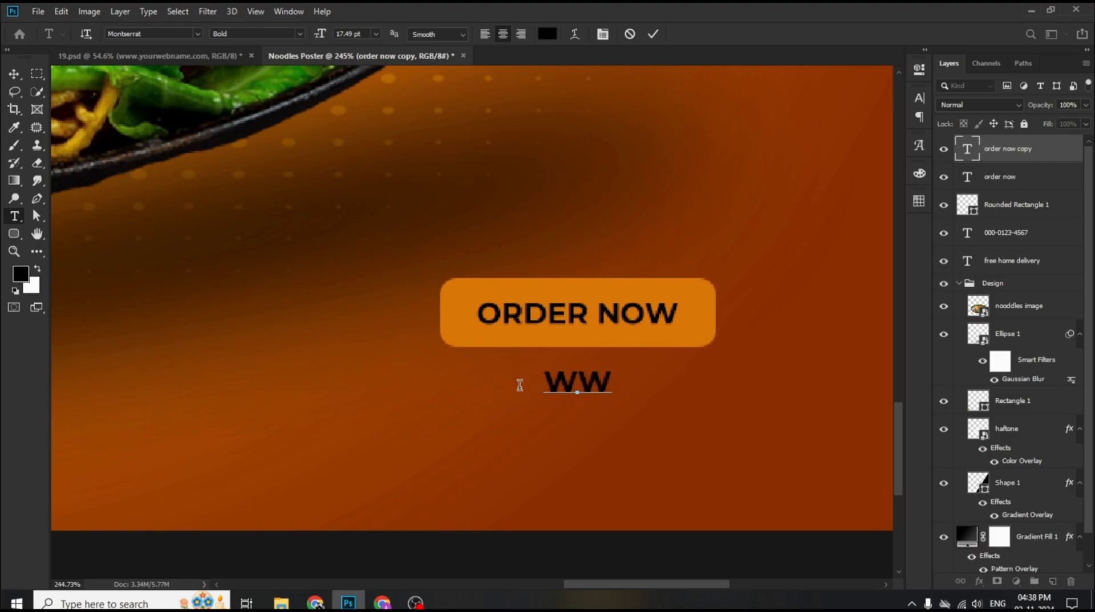
pyautogui.write('.')
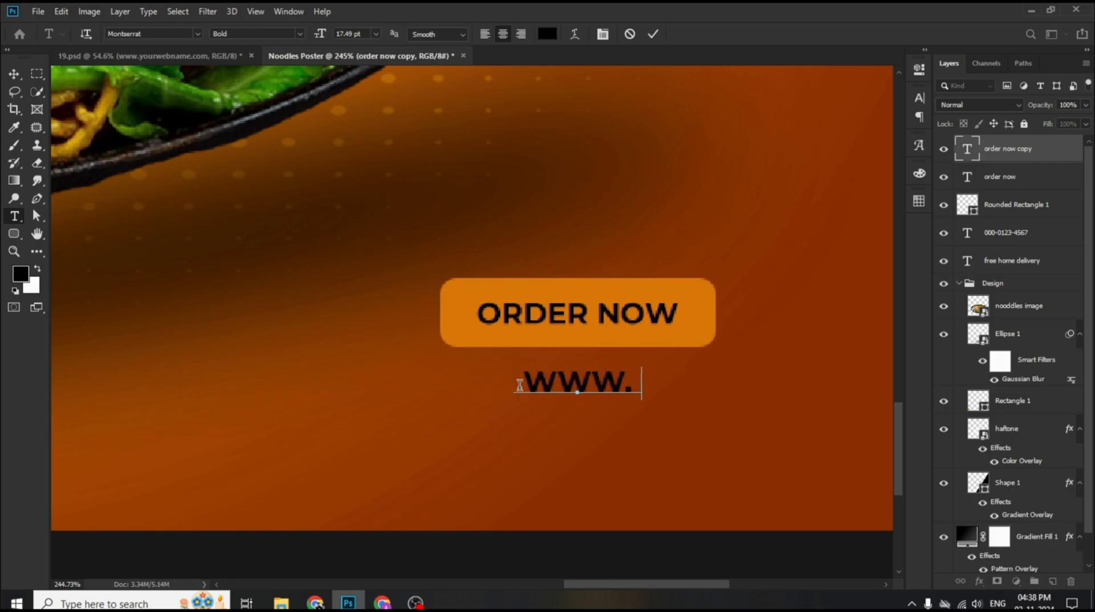
pyautogui.write('yourweb')
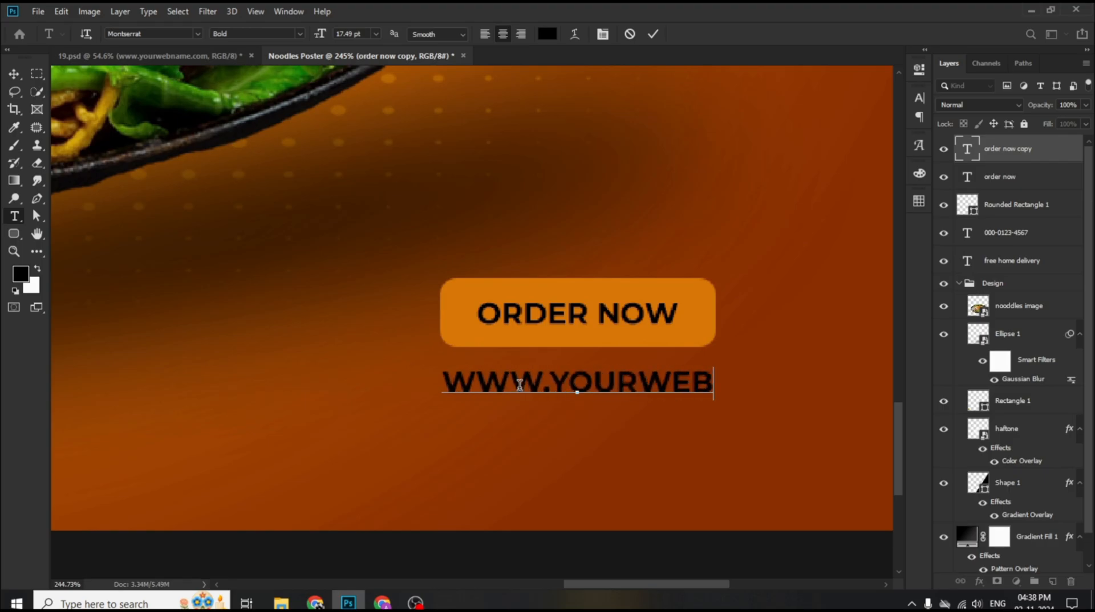
pyautogui.write('site.com')
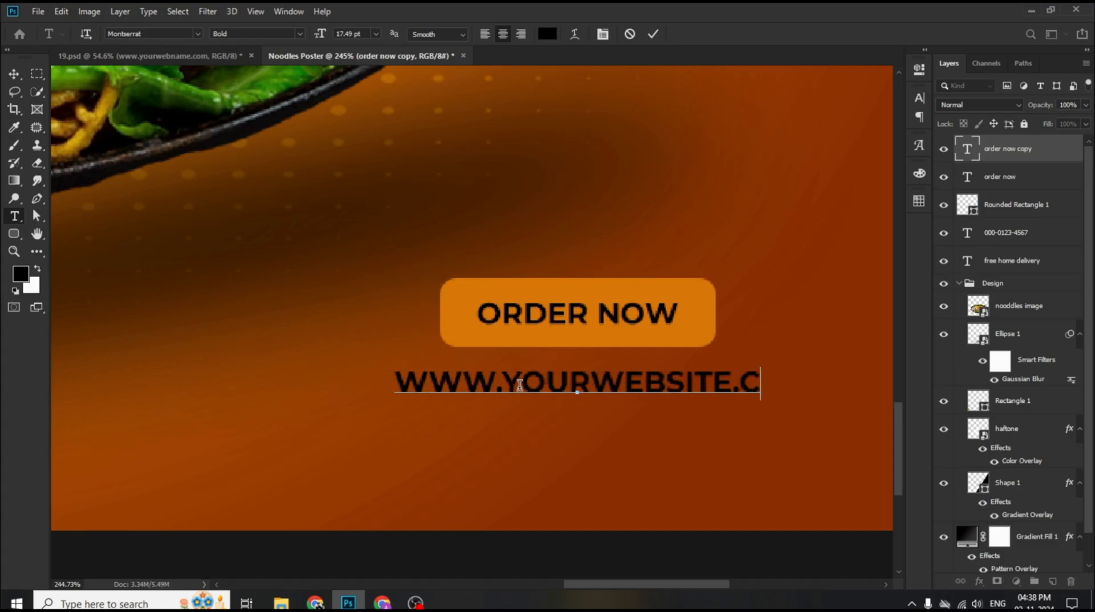
# Step: Change the colour of the website address text to white (ffffff)
pyautogui.hotkey('ctrl', 'a')
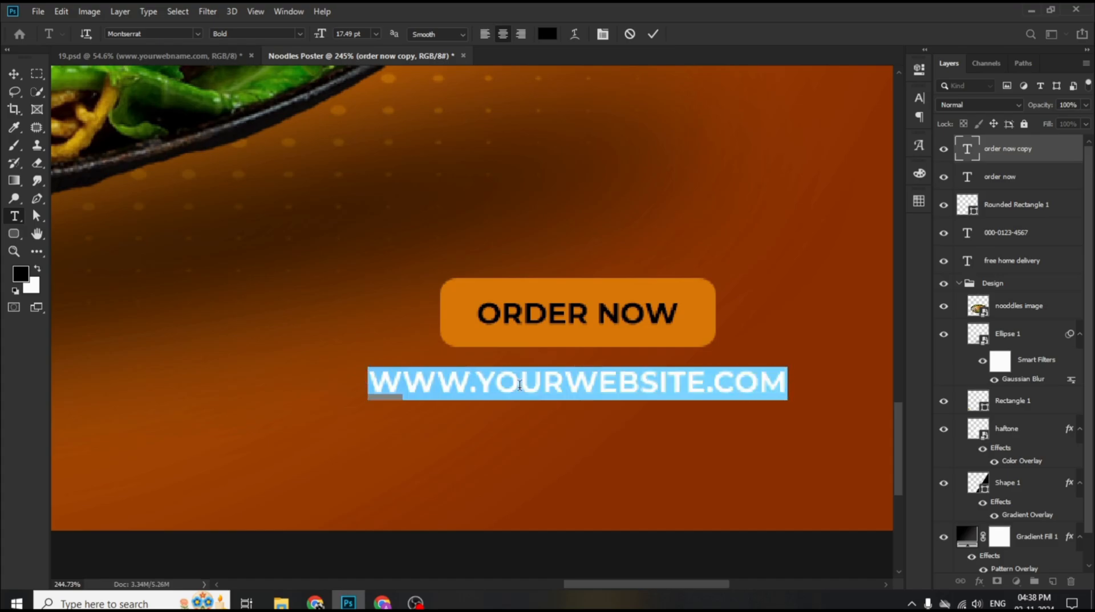
pyautogui.click(547, 34)
pyautogui.write('ffffff')
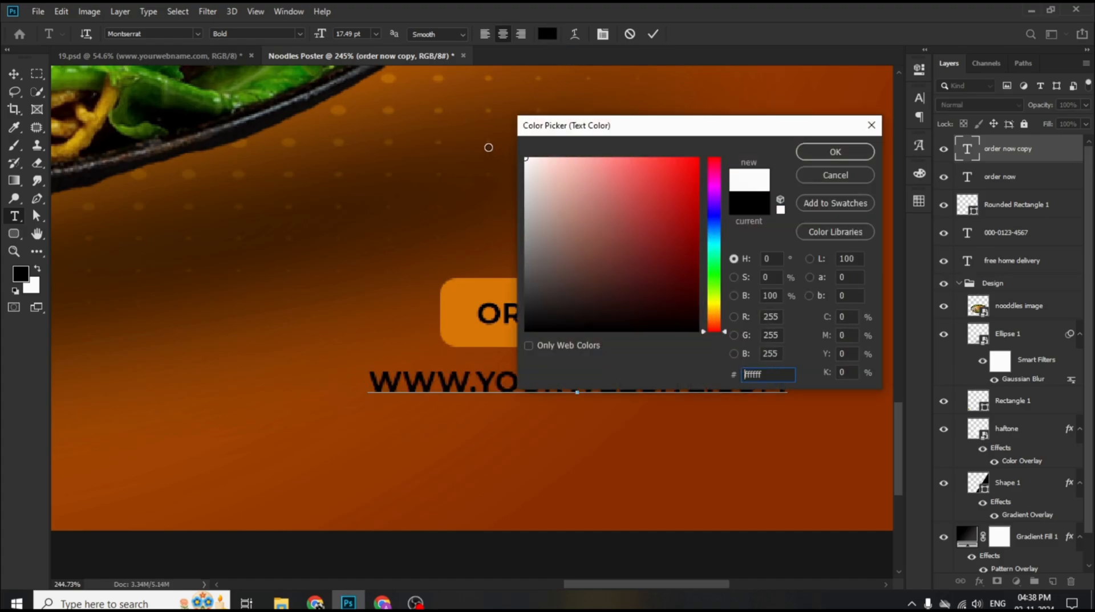
pyautogui.click(834, 151)
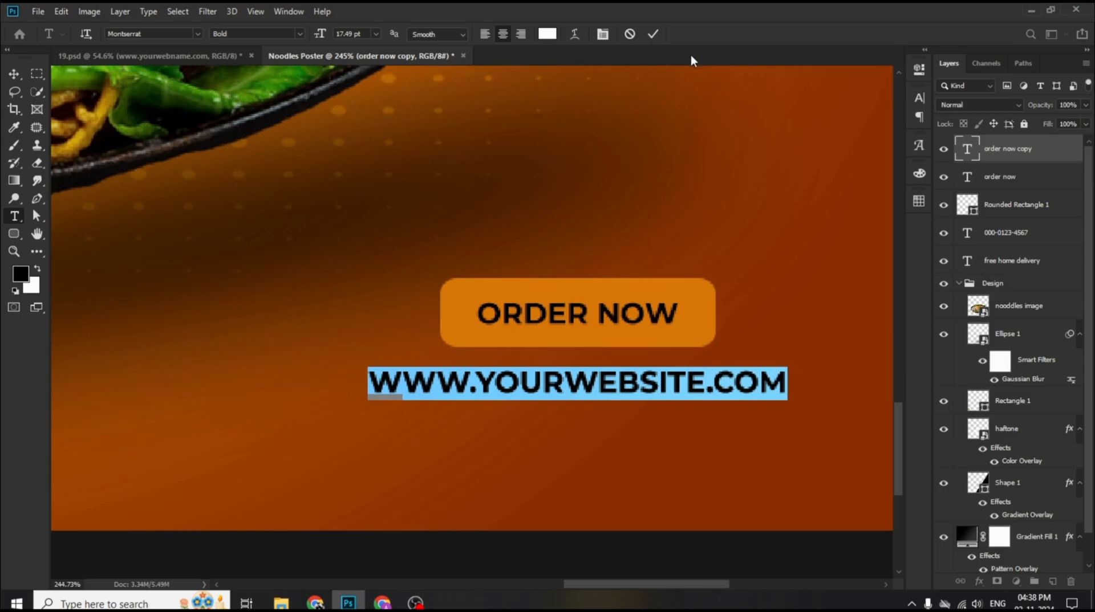
pyautogui.click(652, 33)
pyautogui.press('v')
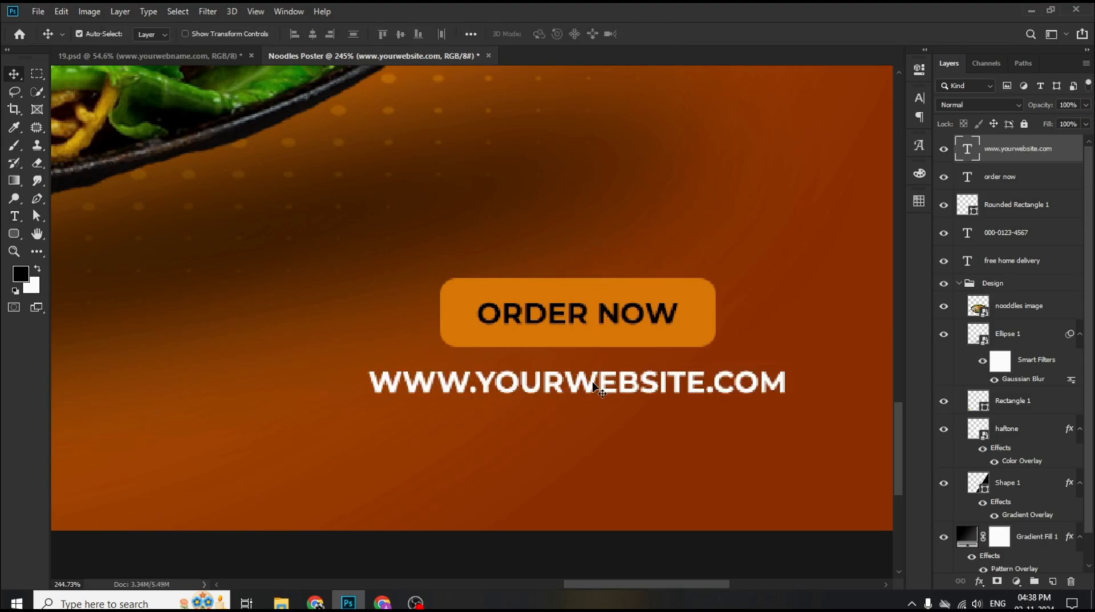
# Step: Turn off All Caps for the website address so it is set in lowercase
pyautogui.scroll(-1, 454, 358)
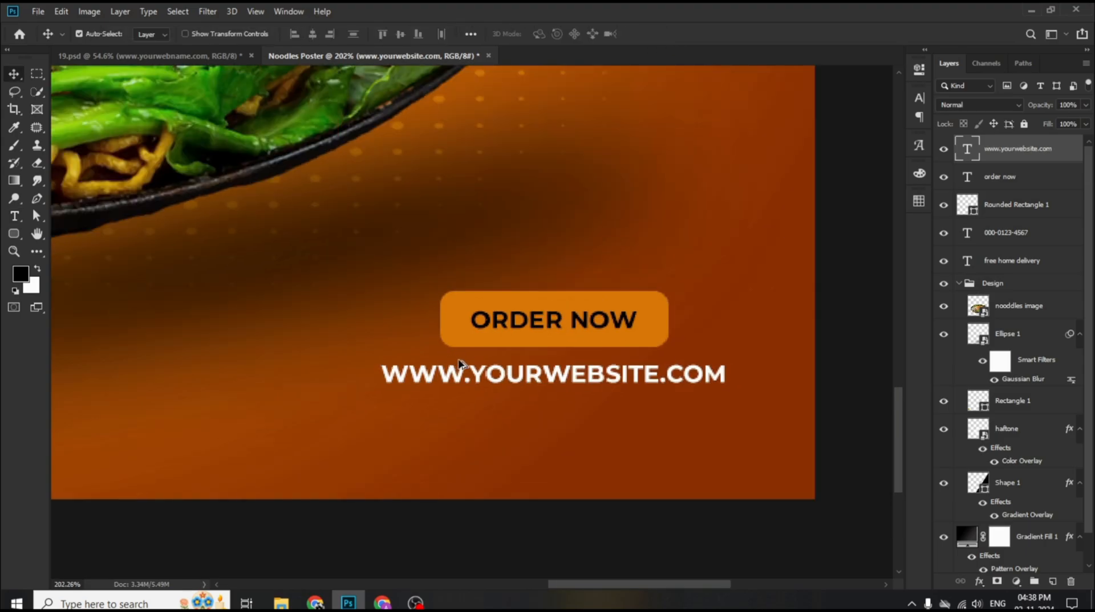
pyautogui.press('z')
pyautogui.rightClick(360, 314)
pyautogui.click(356, 313)
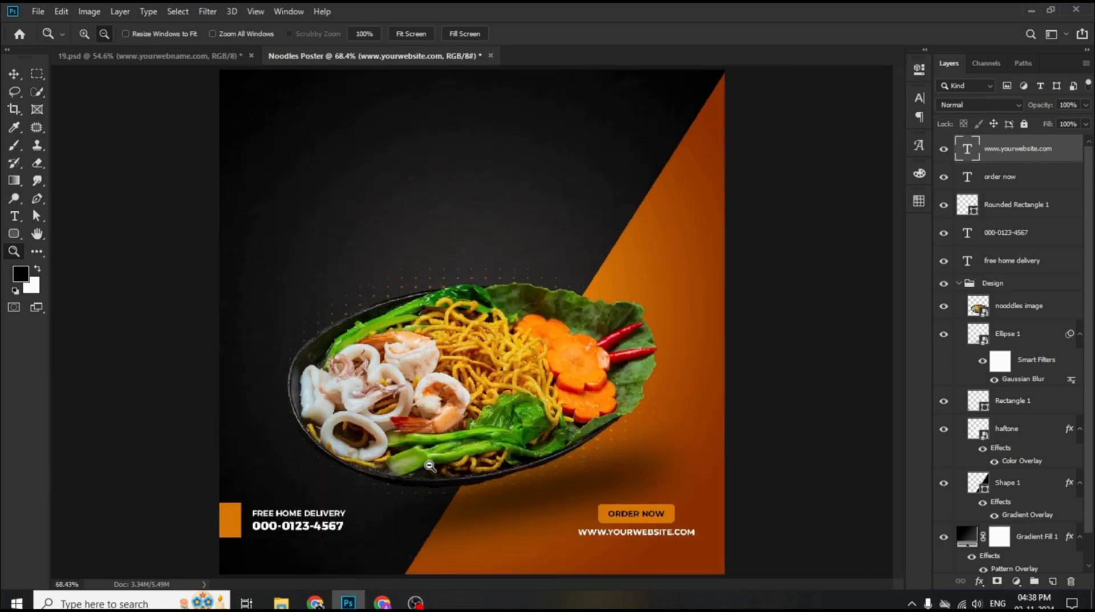
pyautogui.press('t')
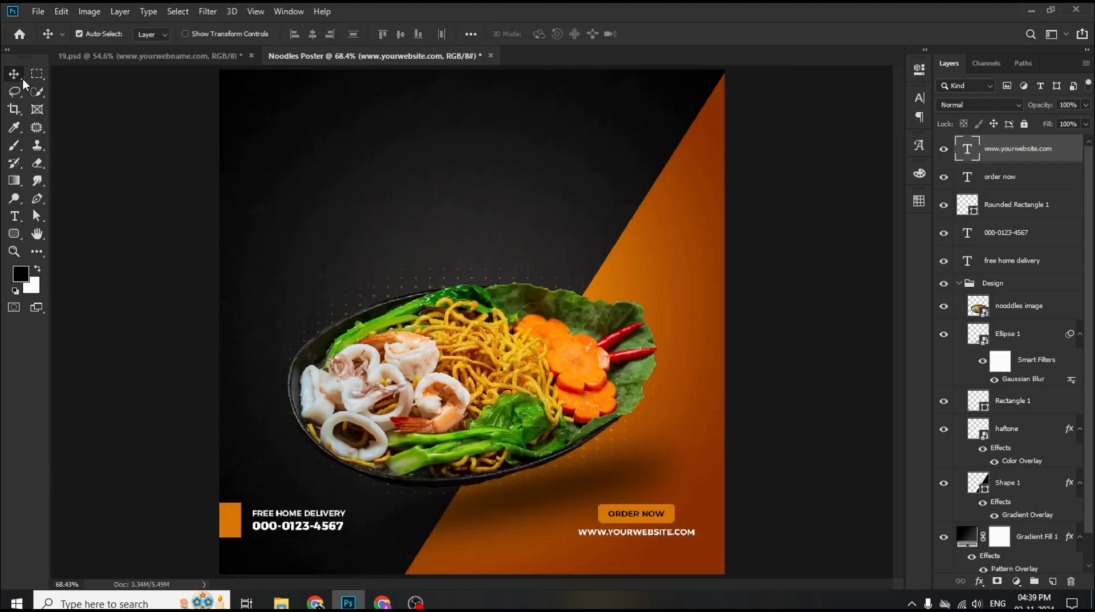
pyautogui.click(631, 530)
pyautogui.hotkey('ctrl', 'a')
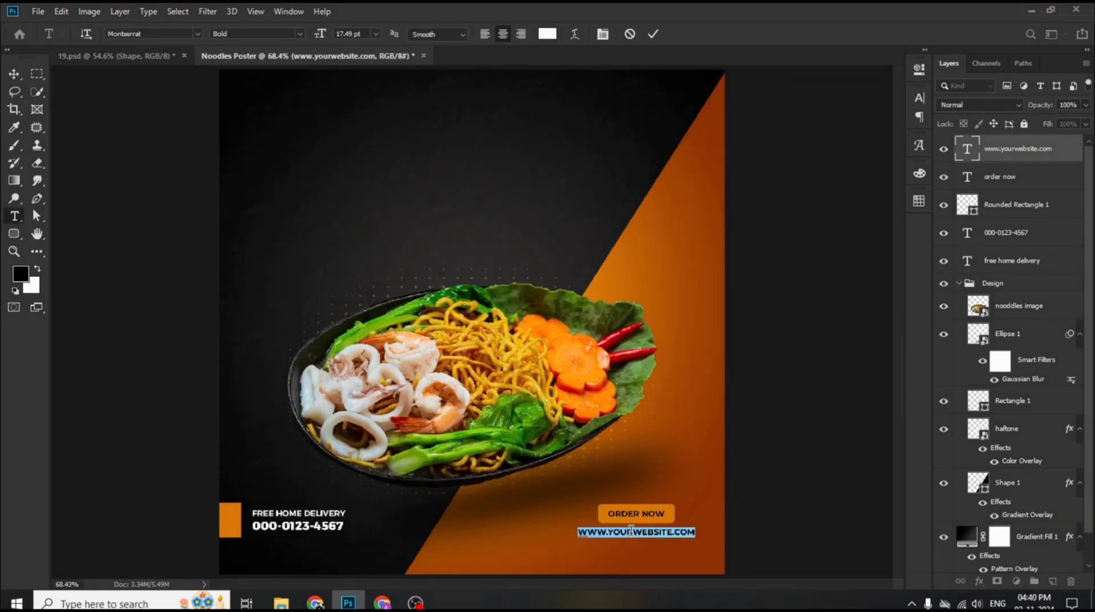
pyautogui.click(916, 102)
pyautogui.click(801, 191)
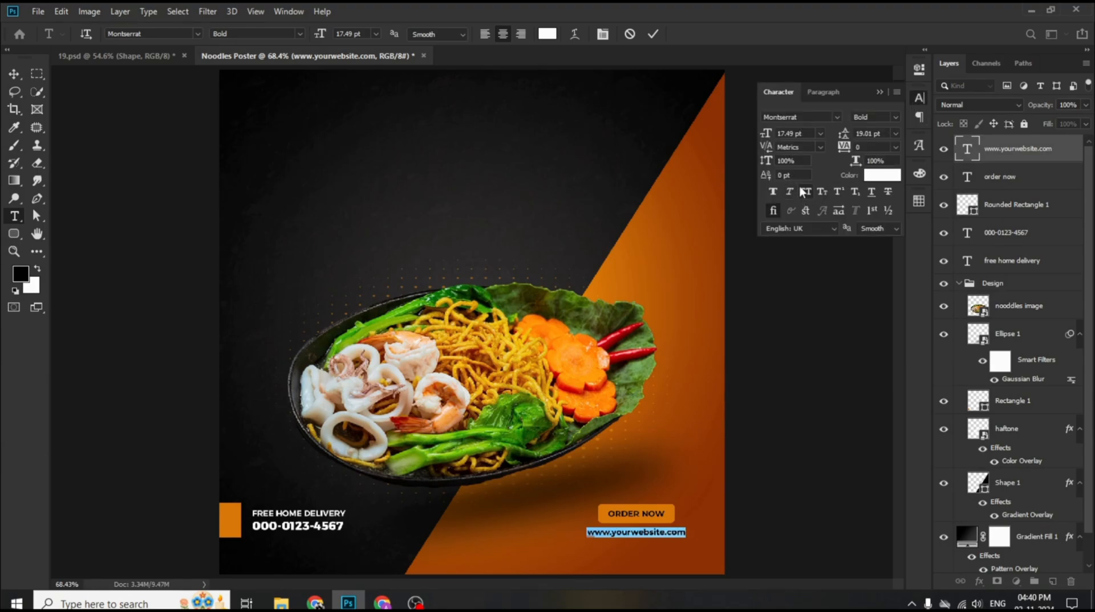
pyautogui.click(652, 35)
# Step: Move the website address so that its right edge lines up with the right edge of the ORDER NOW button
pyautogui.press('v')
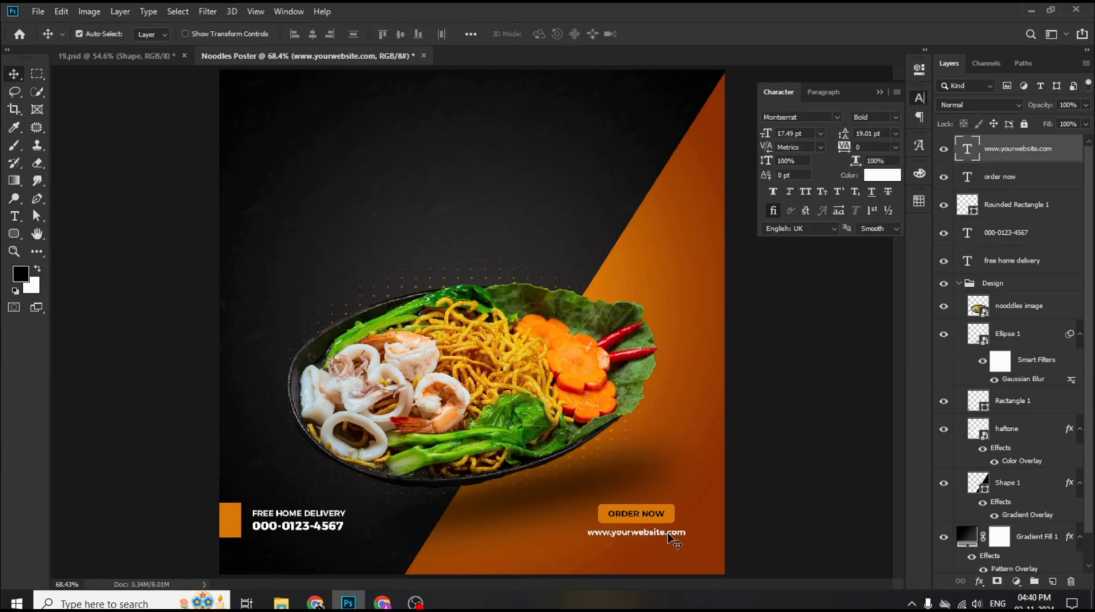
pyautogui.moveTo(665, 533); pyautogui.dragTo(656, 535)
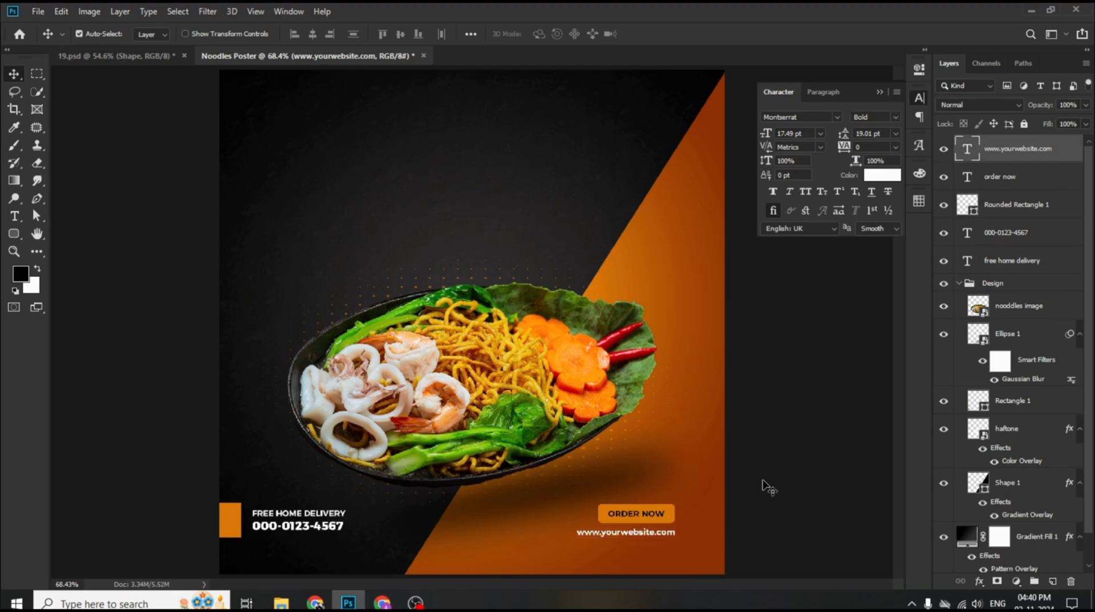
pyautogui.click(879, 93)
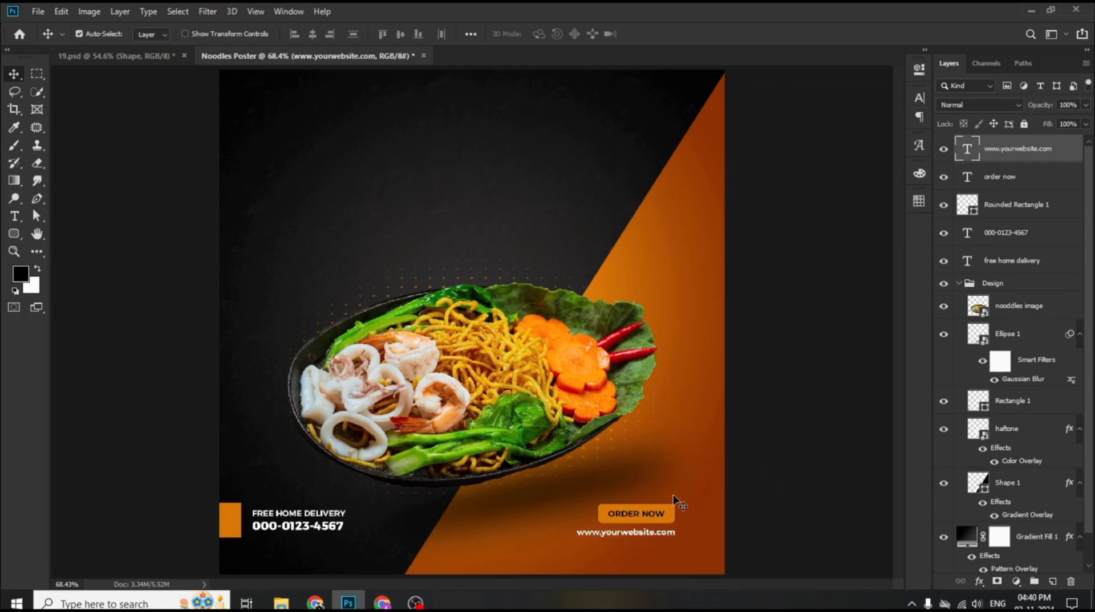
# Step: Add a black Multiply drop shadow to the rounded rectangle with 48% opacity, 129° angle, 7 px distance, 0% spread and 9 px size
pyautogui.click(666, 514)
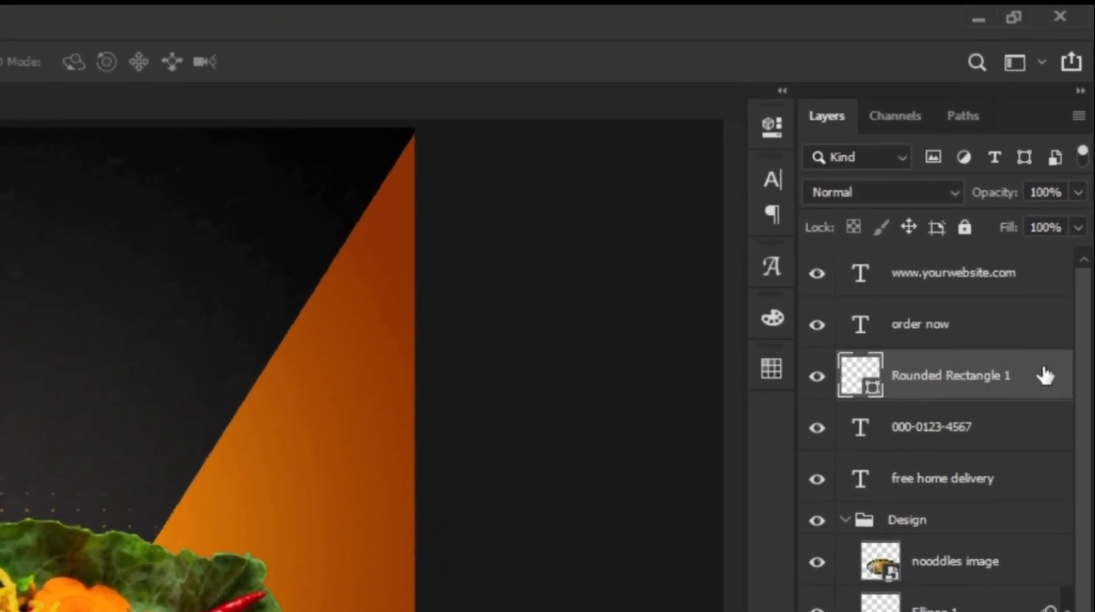
pyautogui.doubleClick(1038, 378)
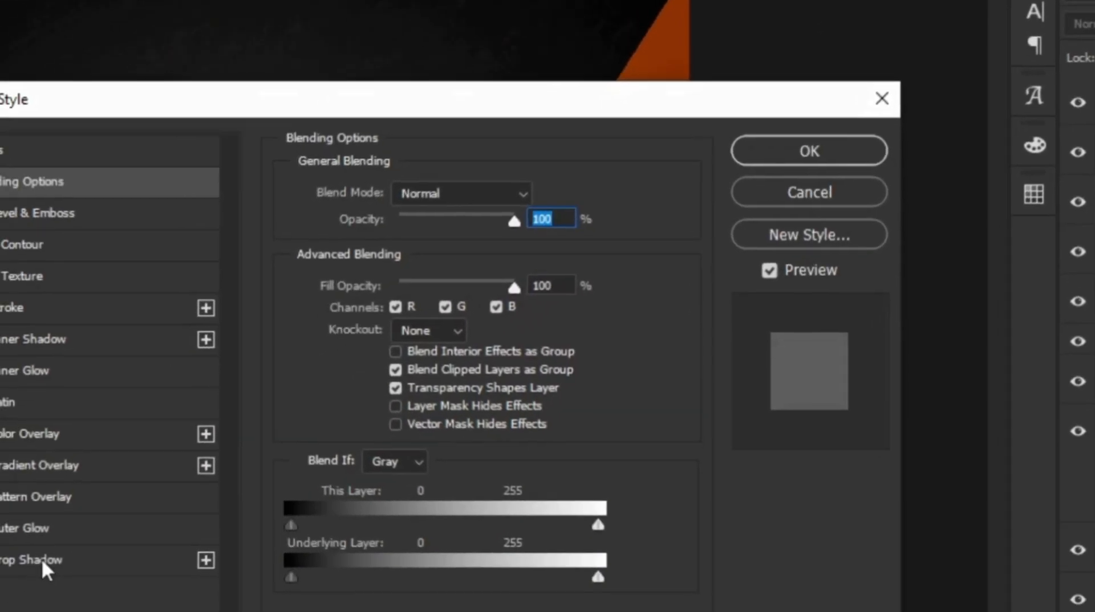
pyautogui.click(165, 484)
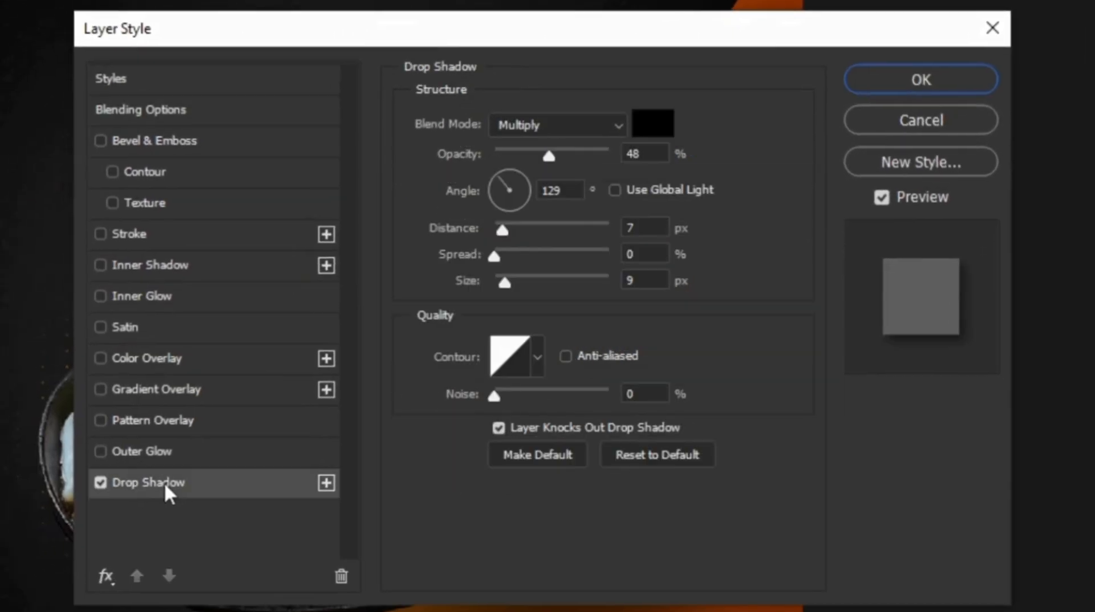
pyautogui.click(607, 126)
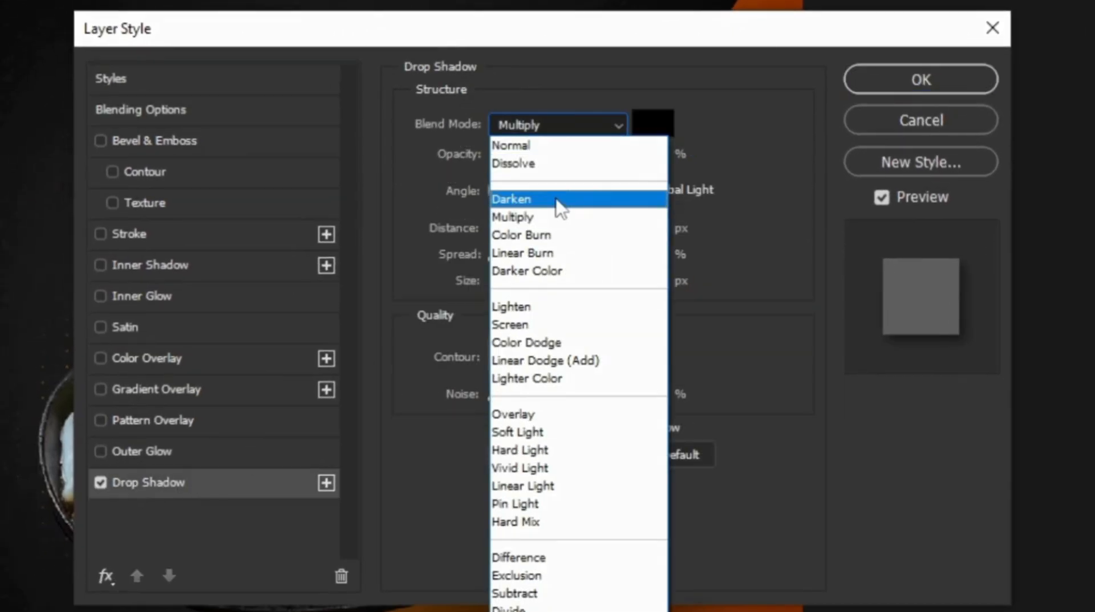
pyautogui.click(530, 217)
pyautogui.click(656, 121)
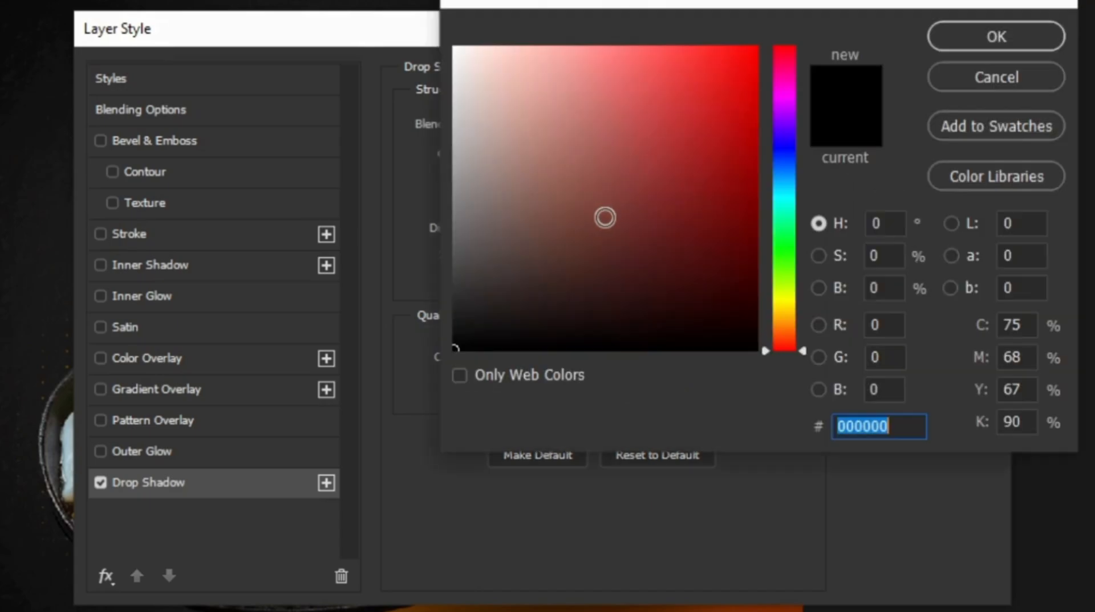
pyautogui.moveTo(604, 218); pyautogui.dragTo(450, 373)
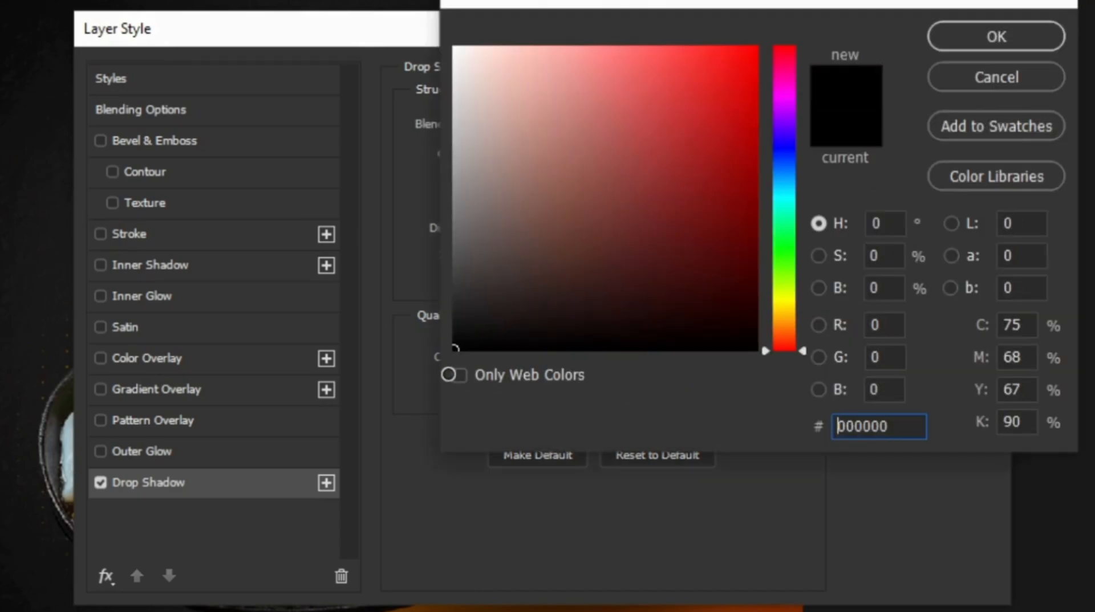
pyautogui.click(932, 44)
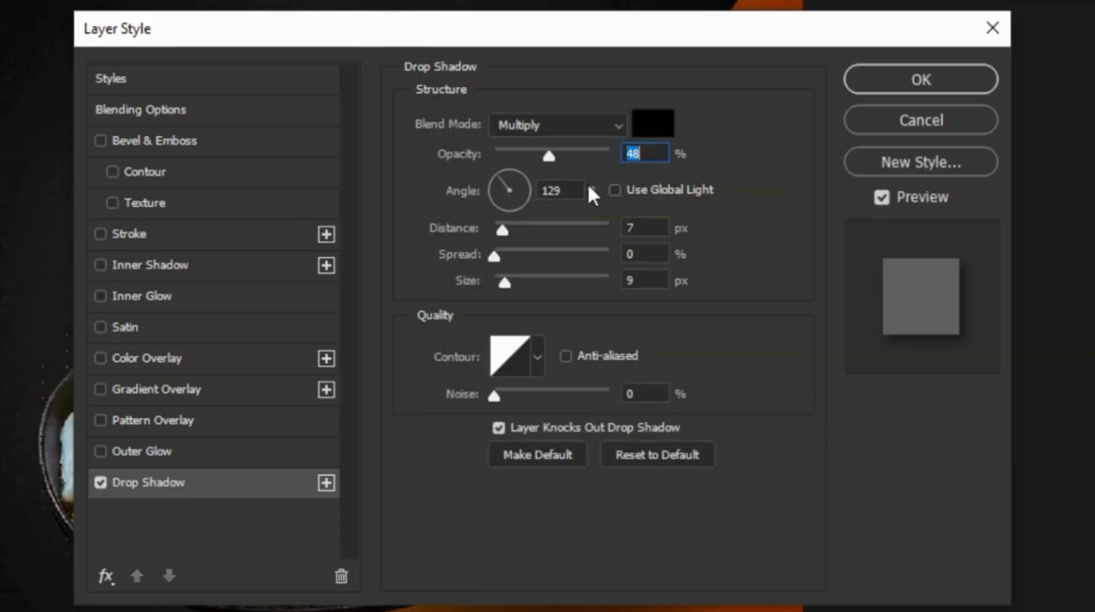
pyautogui.click(557, 191)
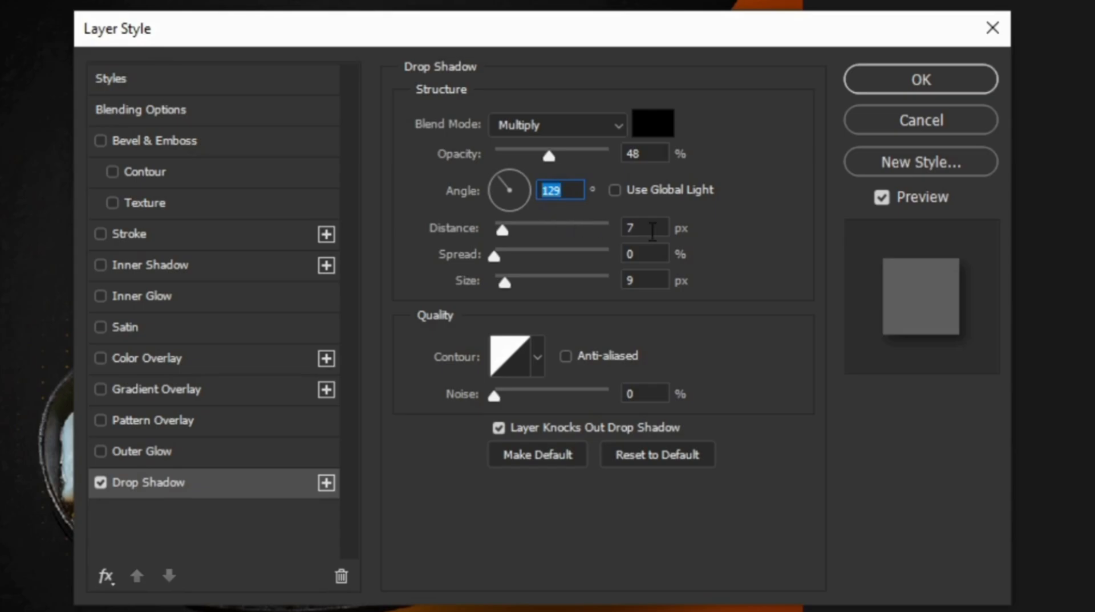
pyautogui.click(652, 229)
pyautogui.click(644, 281)
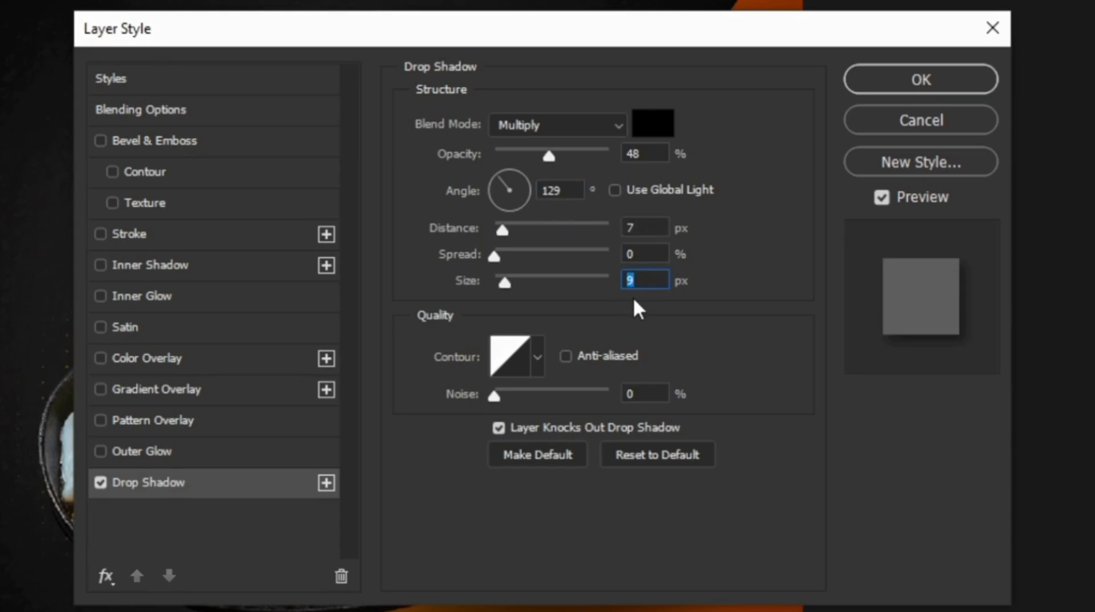
pyautogui.click(886, 90)
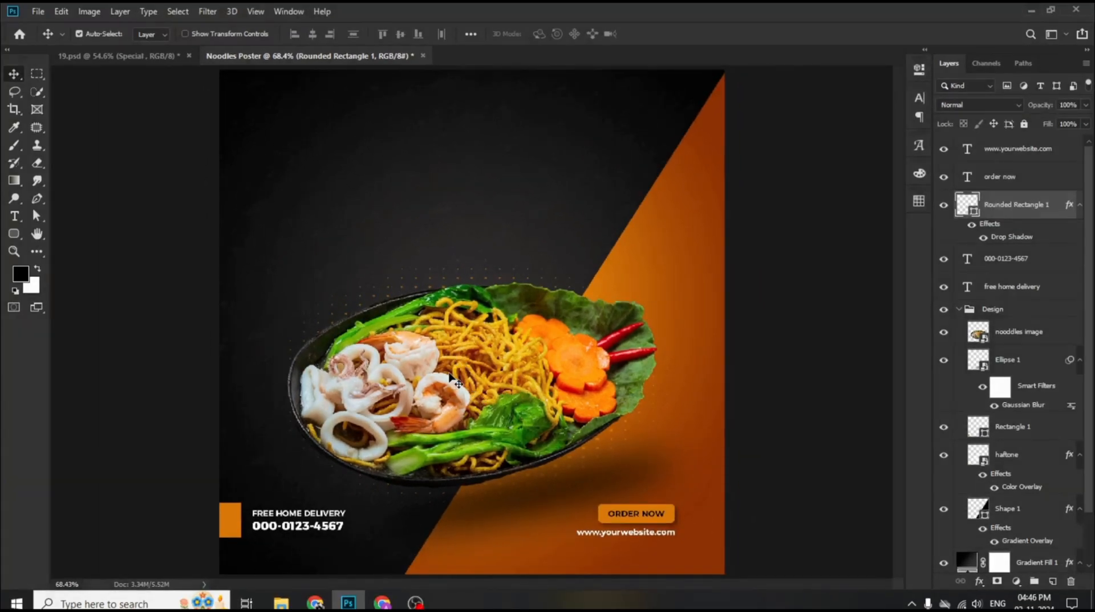
# Step: Group the four text layers and the rounded rectangle, and name the group Text
pyautogui.keyDown('shift'); pyautogui.click(1023, 287); pyautogui.keyUp('shift')
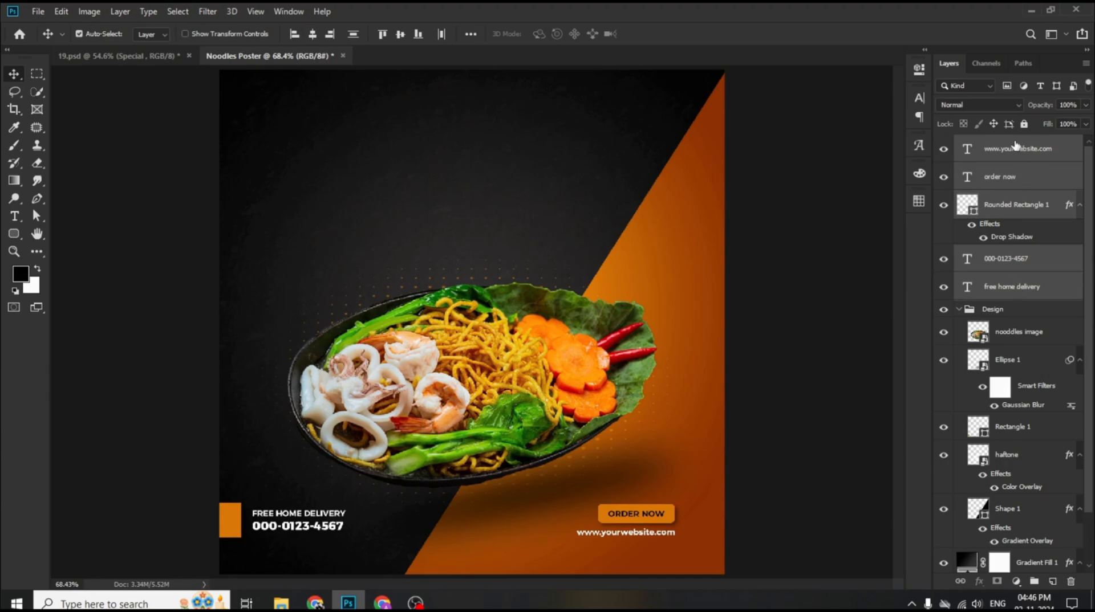
pyautogui.hotkey('ctrl', 'g')
pyautogui.doubleClick(994, 144)
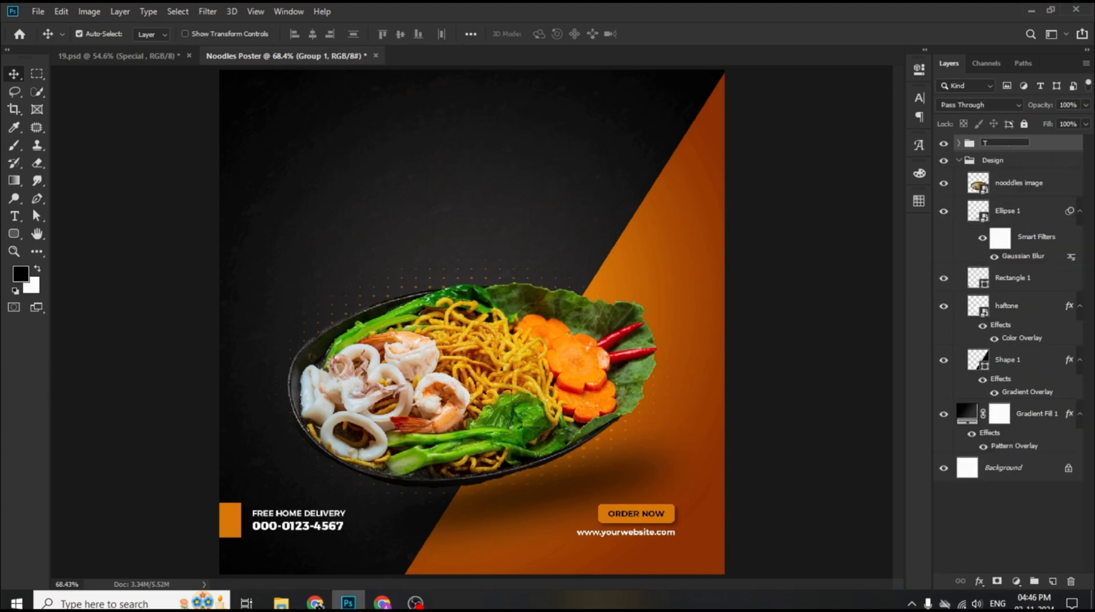
pyautogui.press('Return')
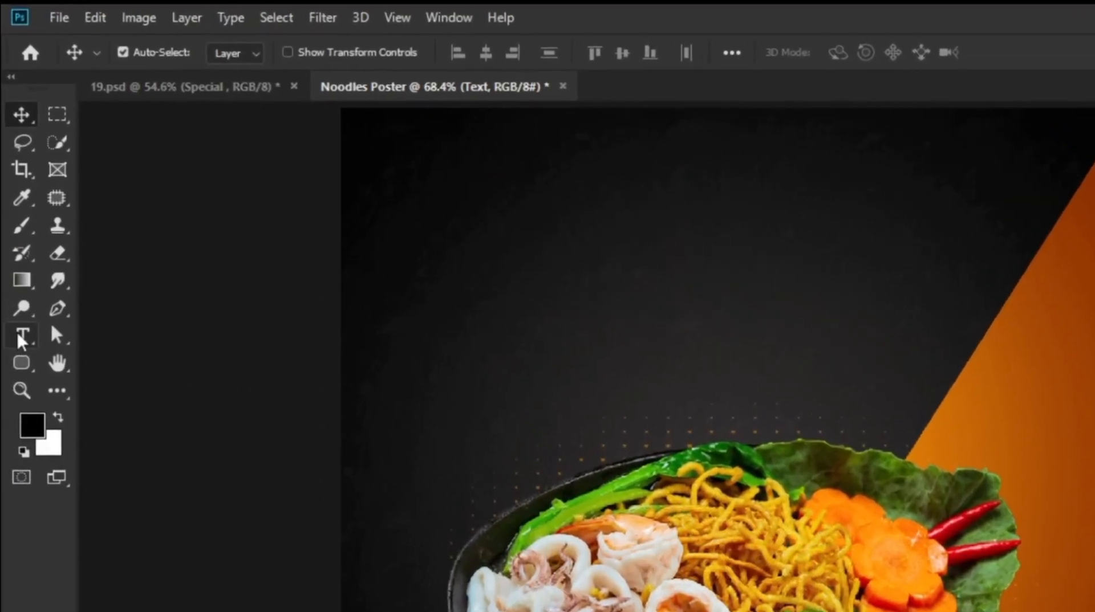
# Step: Add the headline text "Special" in white Gloss And Bloom Regular on the dark area above the noodles image
pyautogui.click(14, 217)
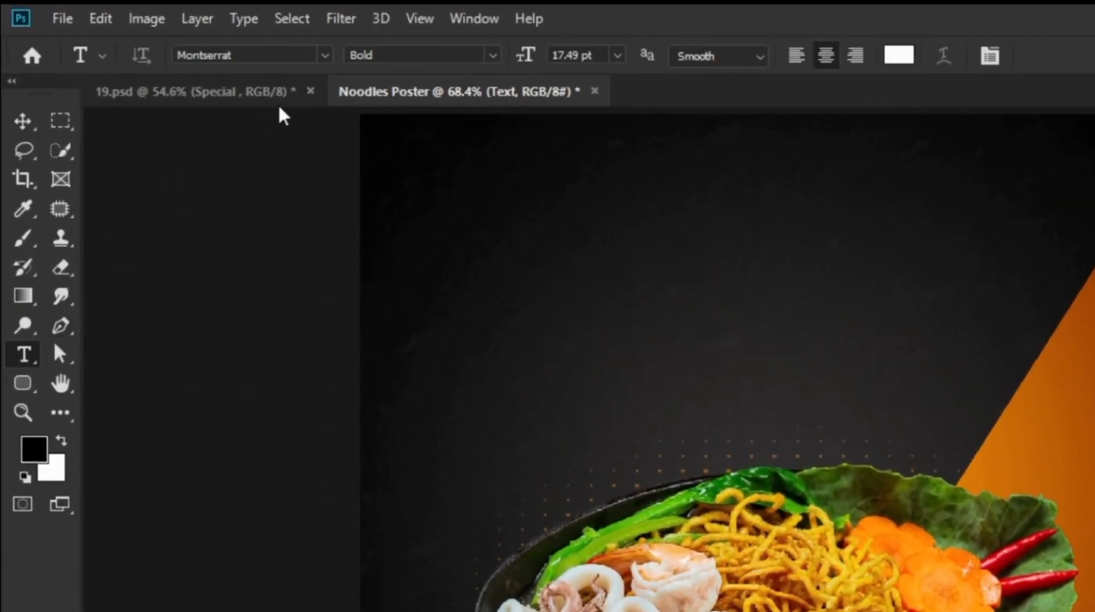
pyautogui.click(274, 55)
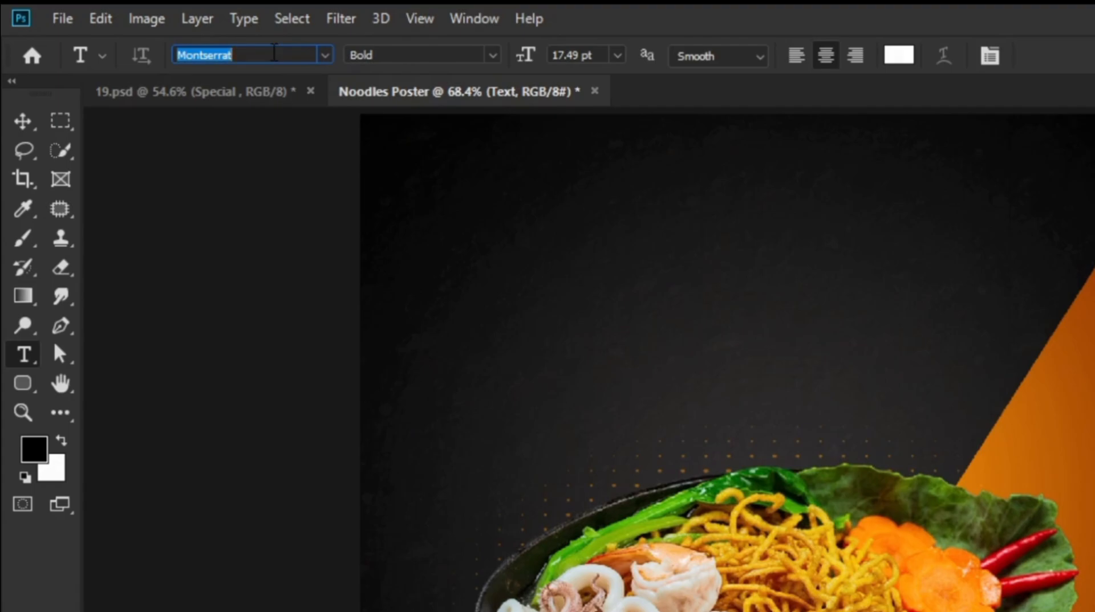
pyautogui.write('gloss')
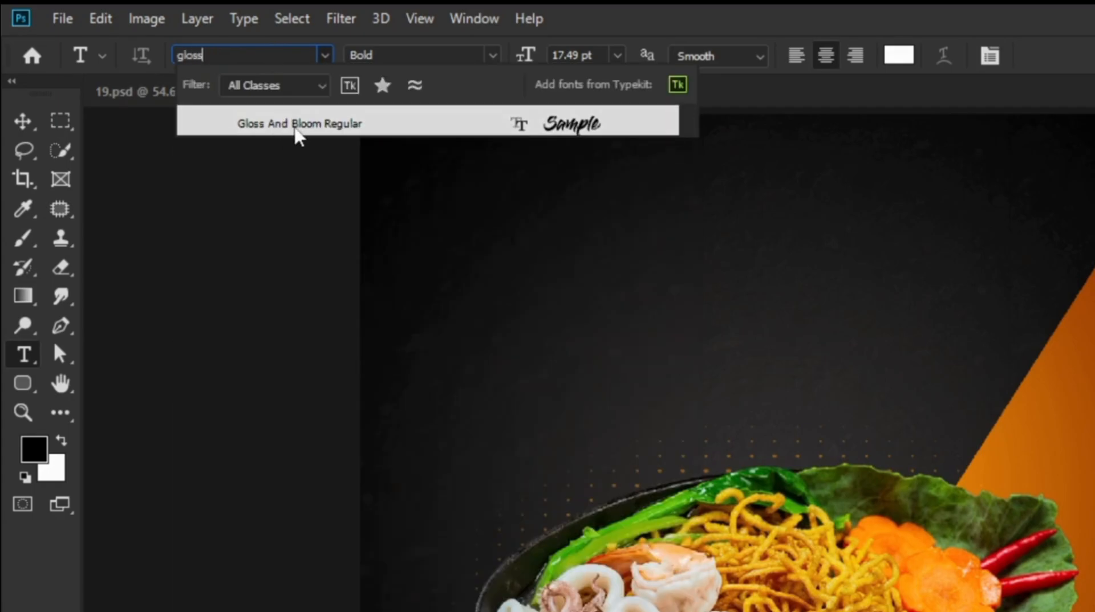
pyautogui.click(299, 130)
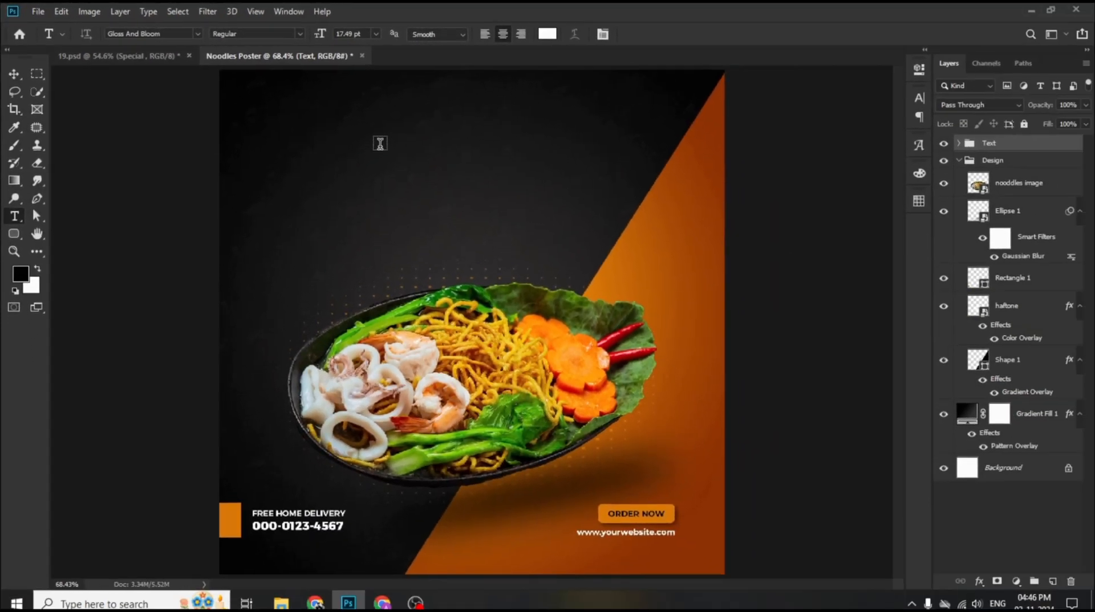
pyautogui.click(520, 202)
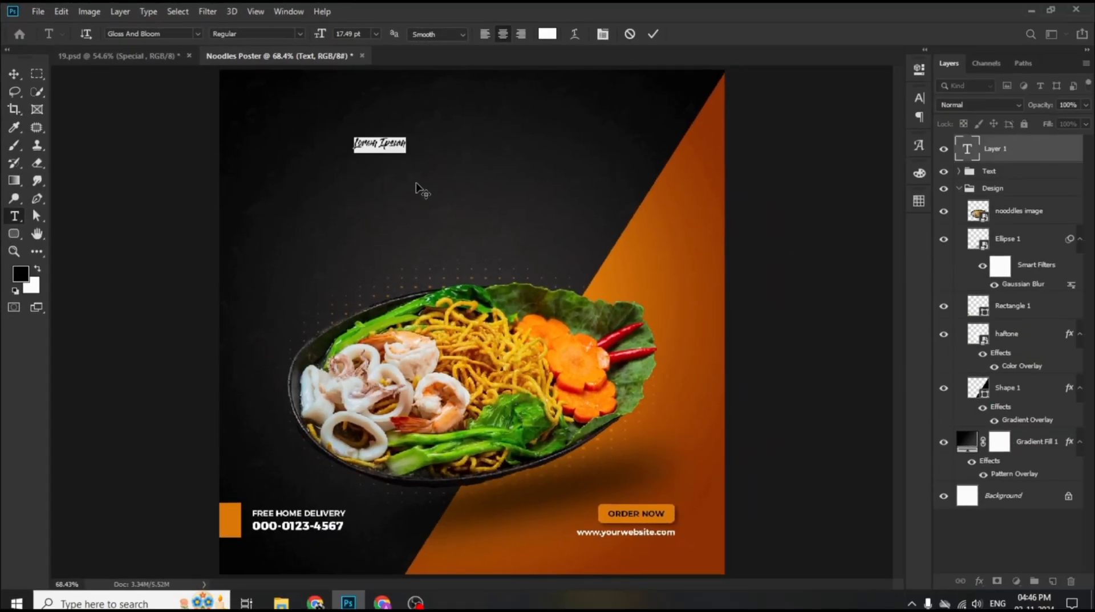
pyautogui.write('D')
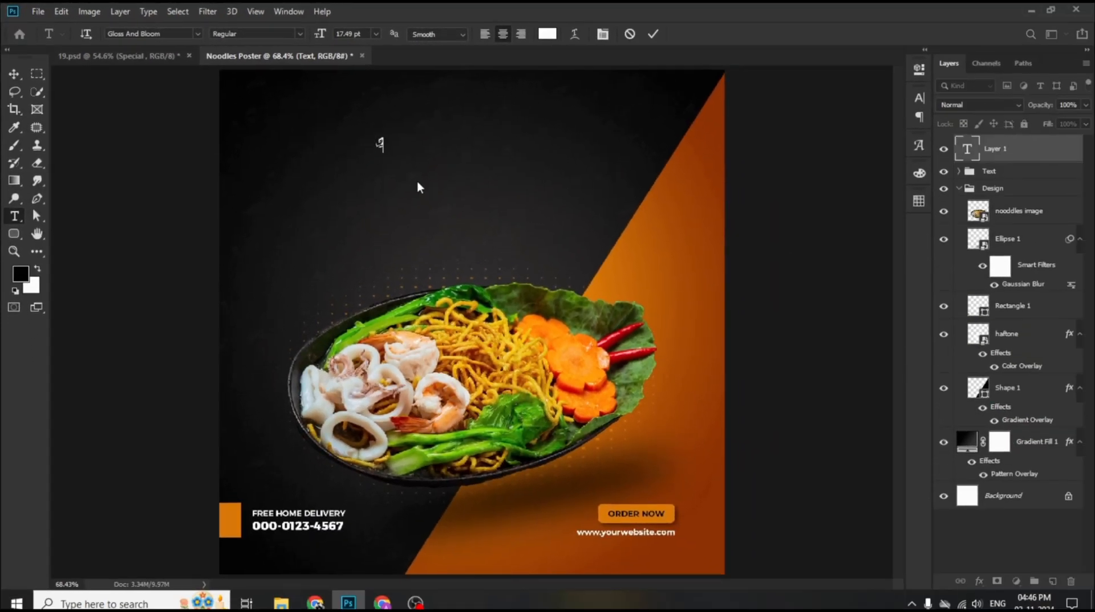
pyautogui.write('pecial')
pyautogui.hotkey('ctrl', 'Return')
# Step: Scale the "Special" text up proportionally to about 602%
pyautogui.click(15, 74)
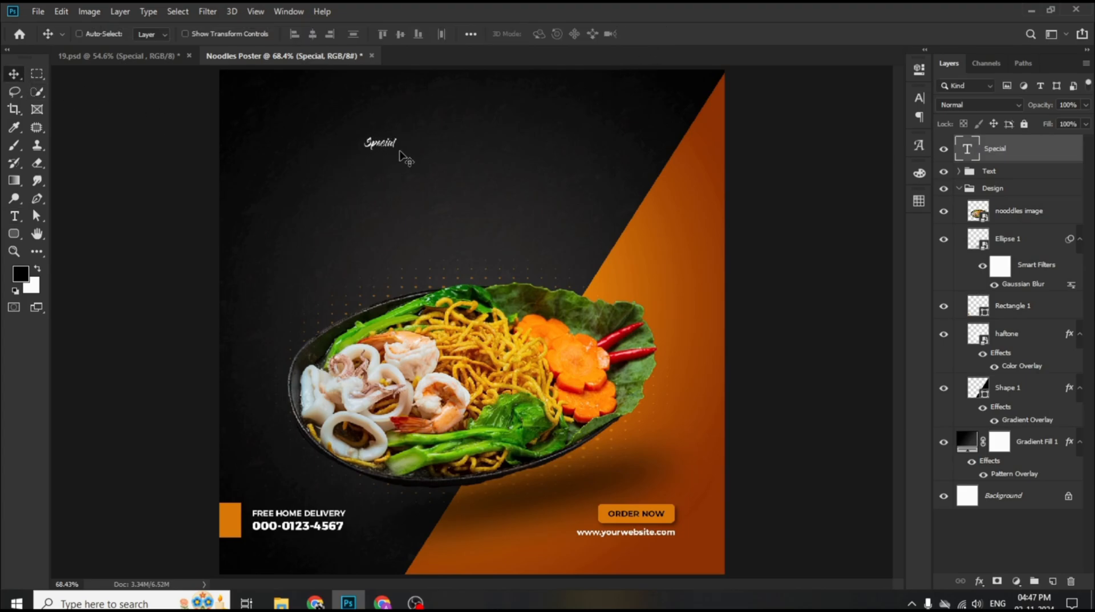
pyautogui.hotkey('ctrl', 't')
pyautogui.moveTo(398, 153); pyautogui.dragTo(469, 208)
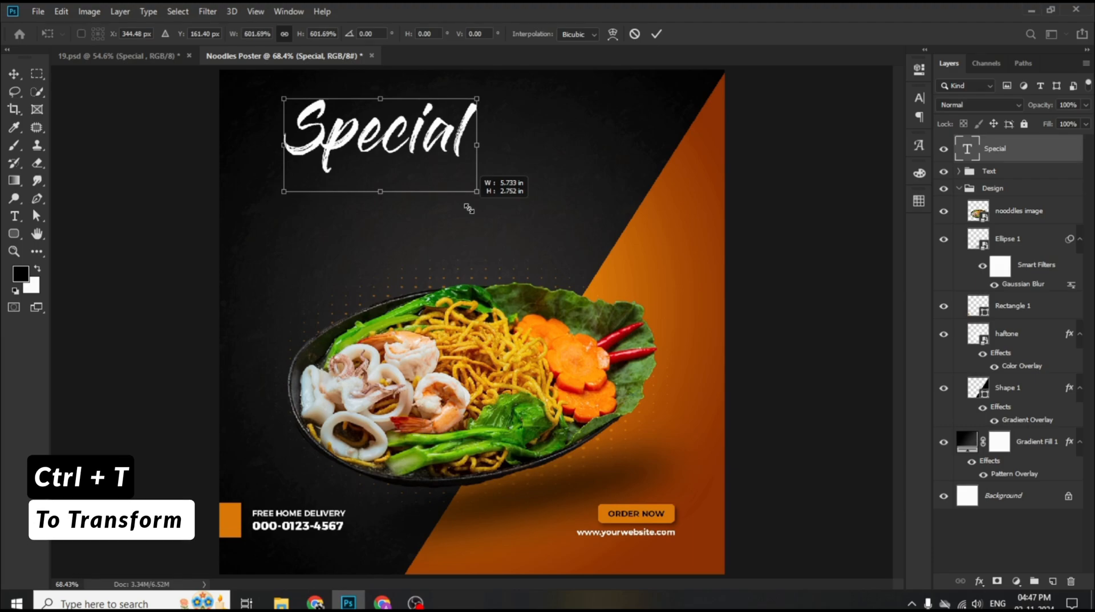
pyautogui.click(651, 35)
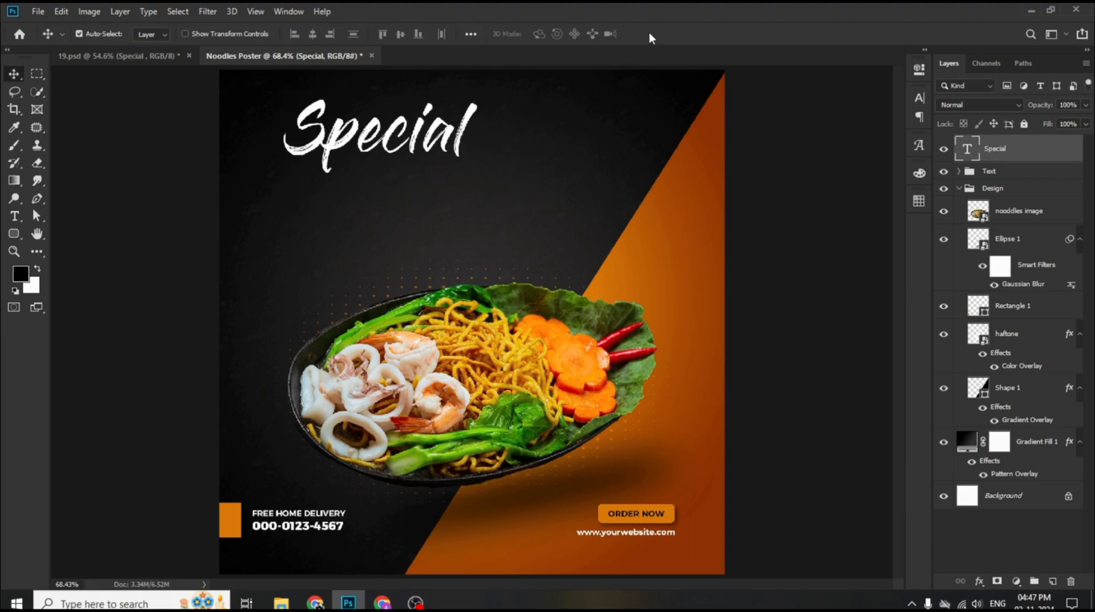
# Step: Centre the "Special" text horizontally on the canvas by setting Align To to Canvas
pyautogui.click(474, 36)
pyautogui.click(512, 158)
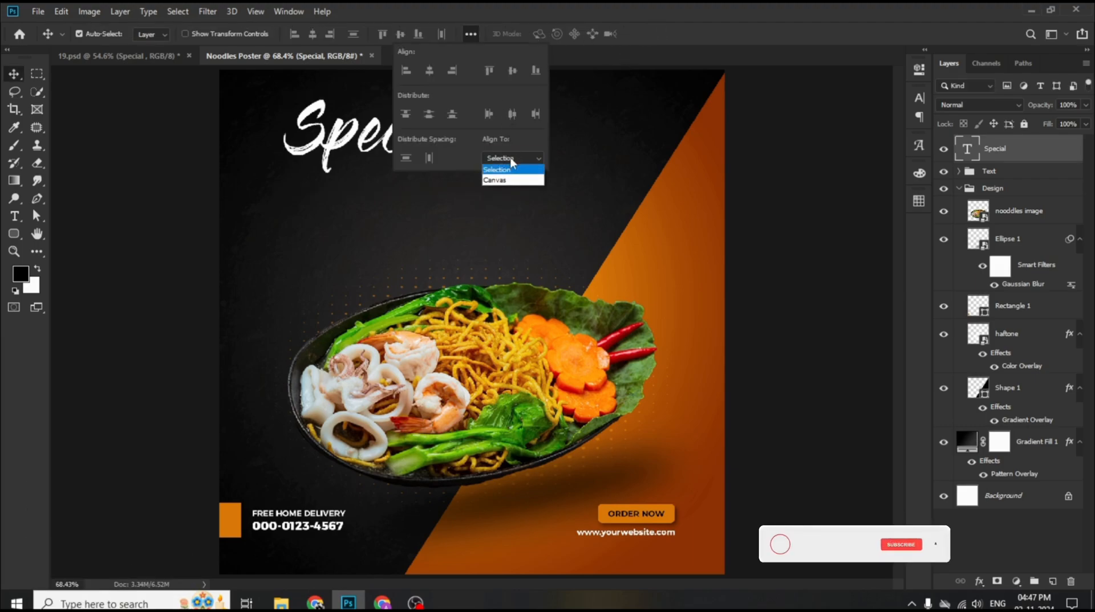
pyautogui.click(507, 180)
pyautogui.click(430, 70)
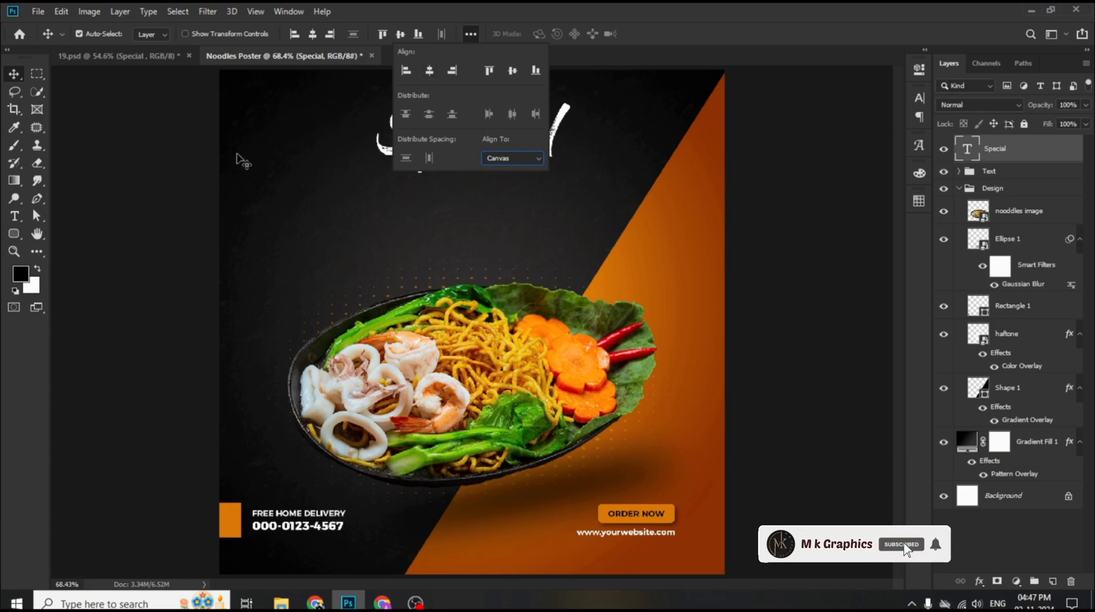
pyautogui.click(202, 169)
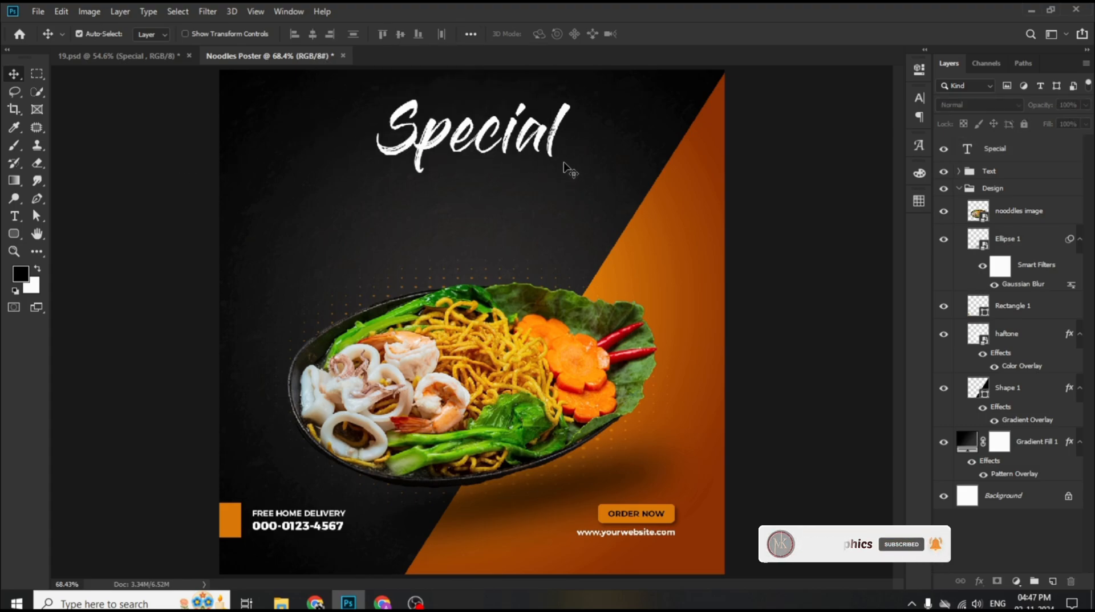
# Step: Enlarge the "Special" text about its centre to about 107%
pyautogui.hotkey('ctrl', 't')
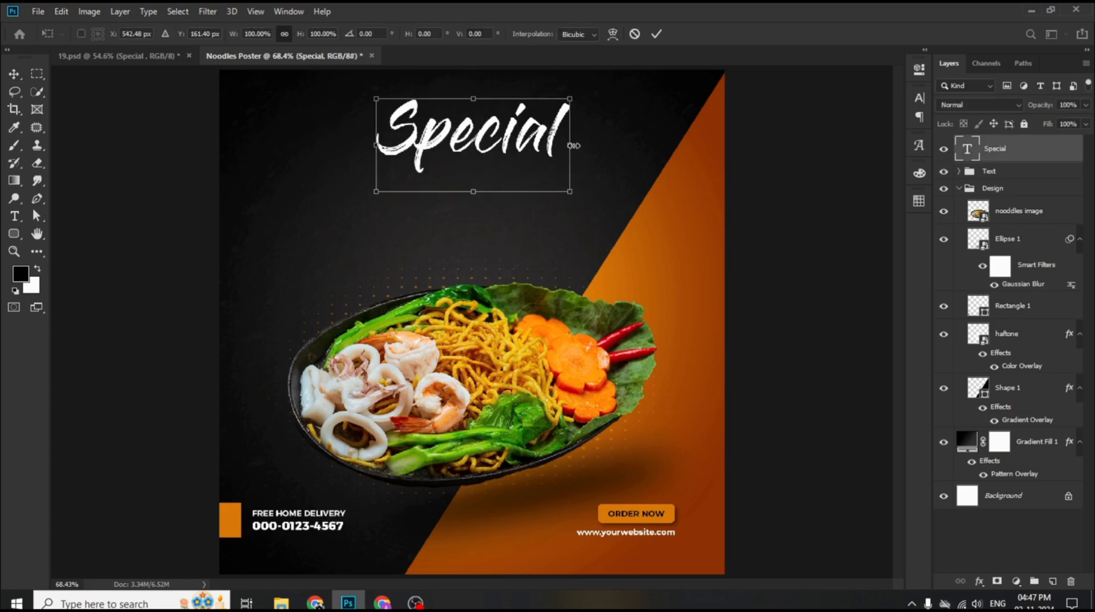
pyautogui.moveTo(570, 145); pyautogui.dragTo(577, 145)
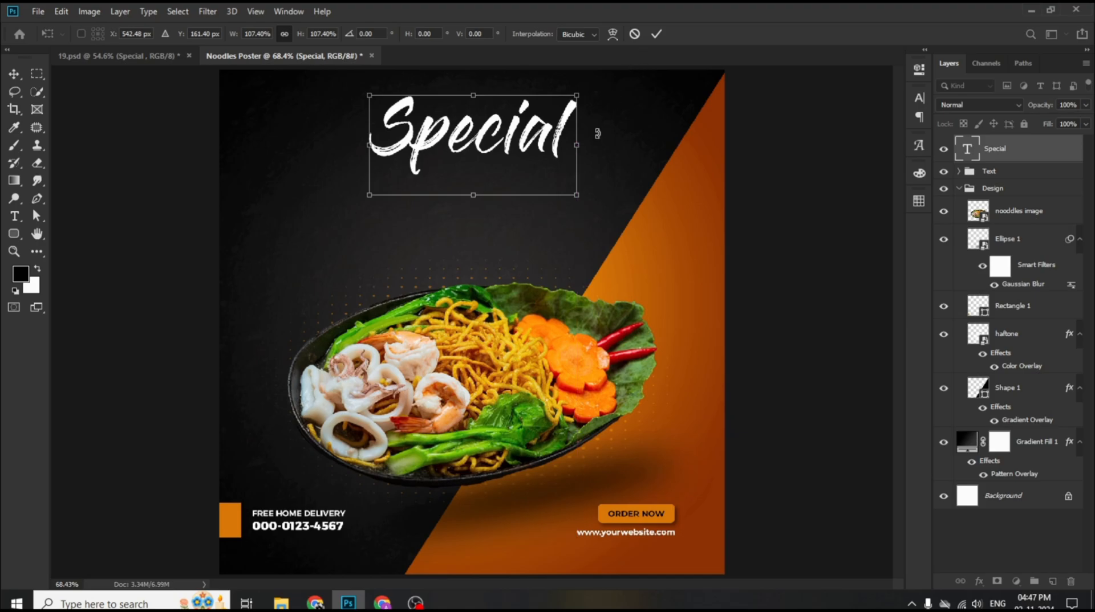
pyautogui.click(656, 35)
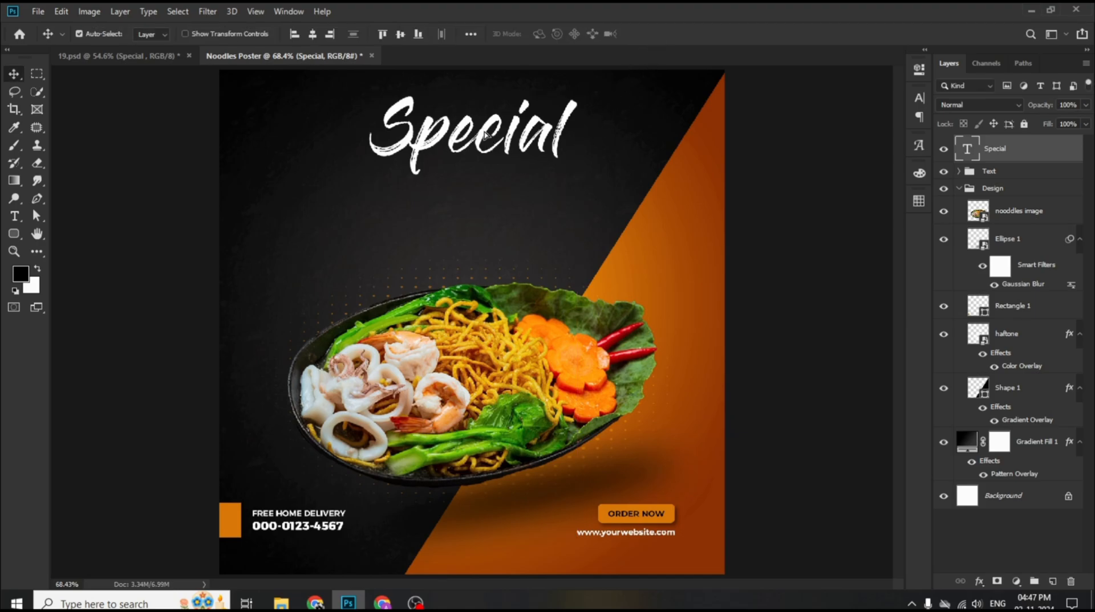
# Step: Duplicate the "Special" text directly below the original and set the copy's font to Dirty Headline Regular
pyautogui.moveTo(485, 135); pyautogui.dragTo(484, 215)
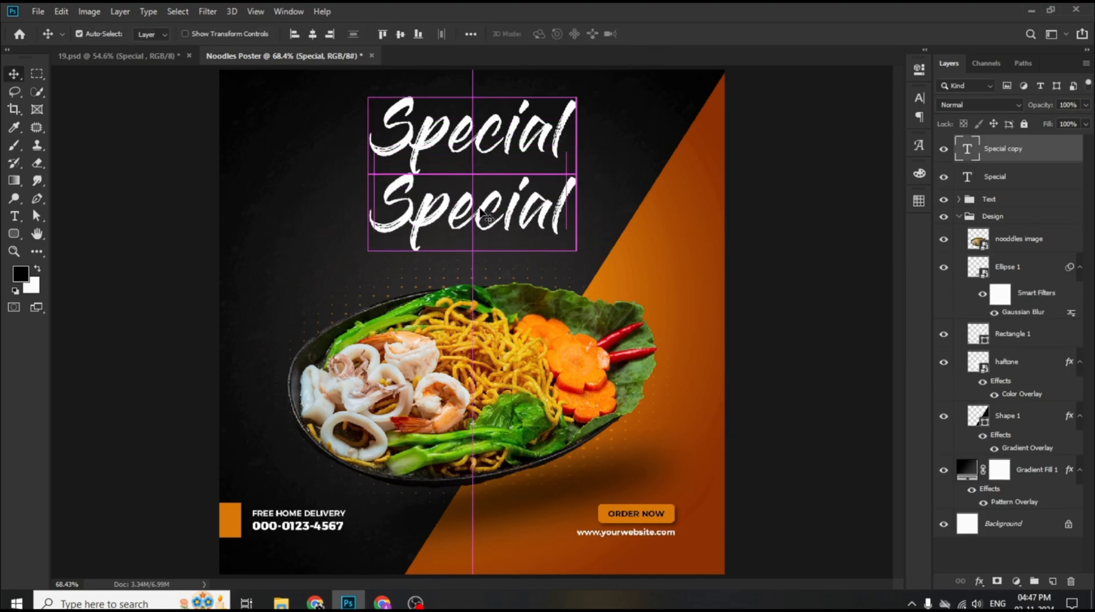
pyautogui.press('t')
pyautogui.doubleClick(481, 209)
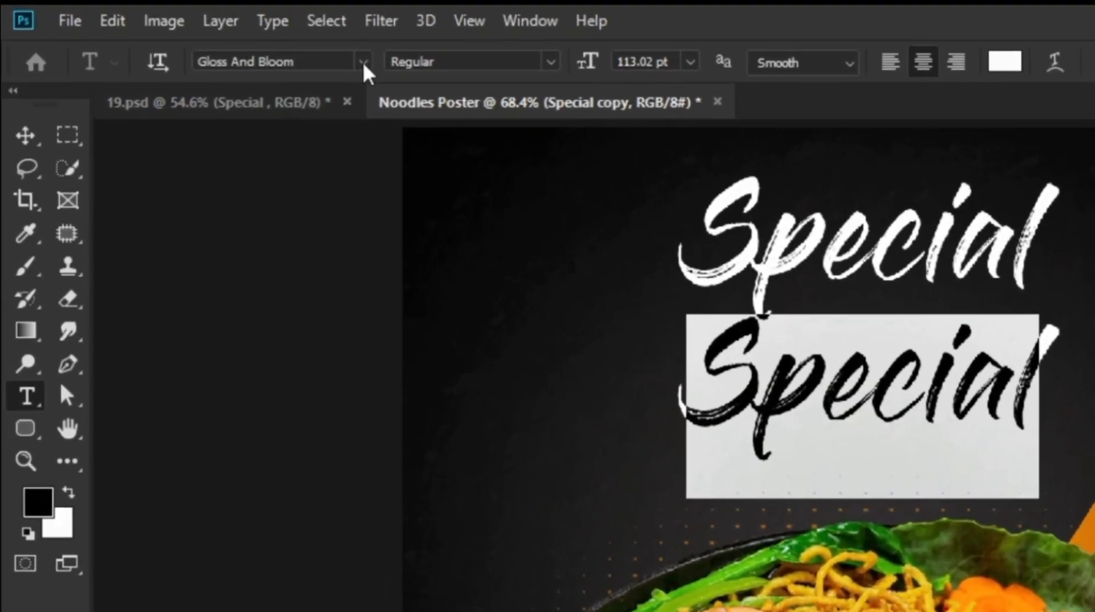
pyautogui.click(194, 33)
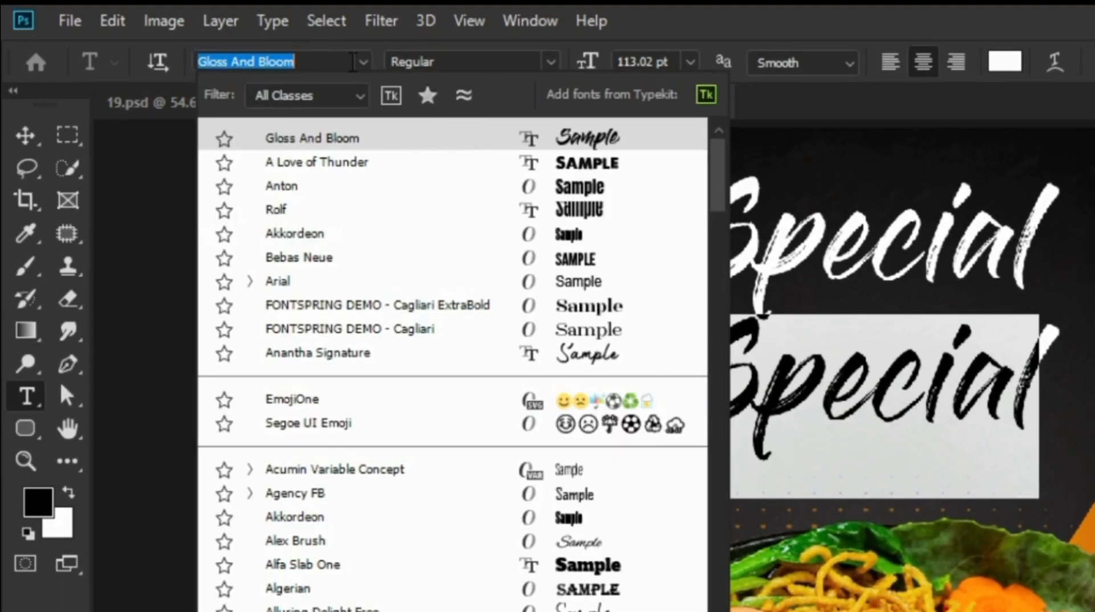
pyautogui.write('dirty')
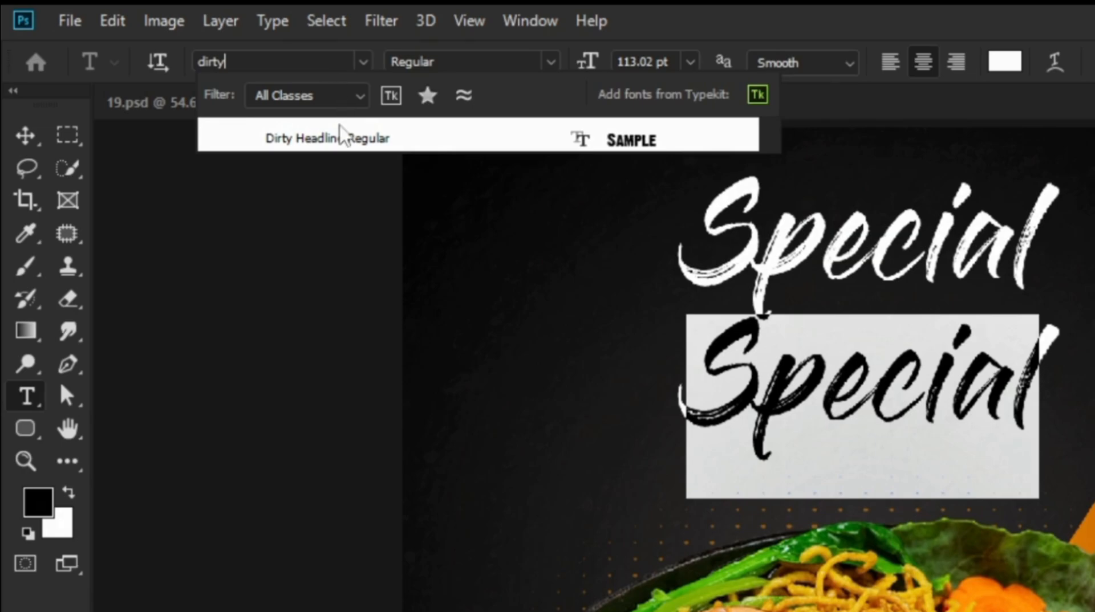
pyautogui.click(318, 143)
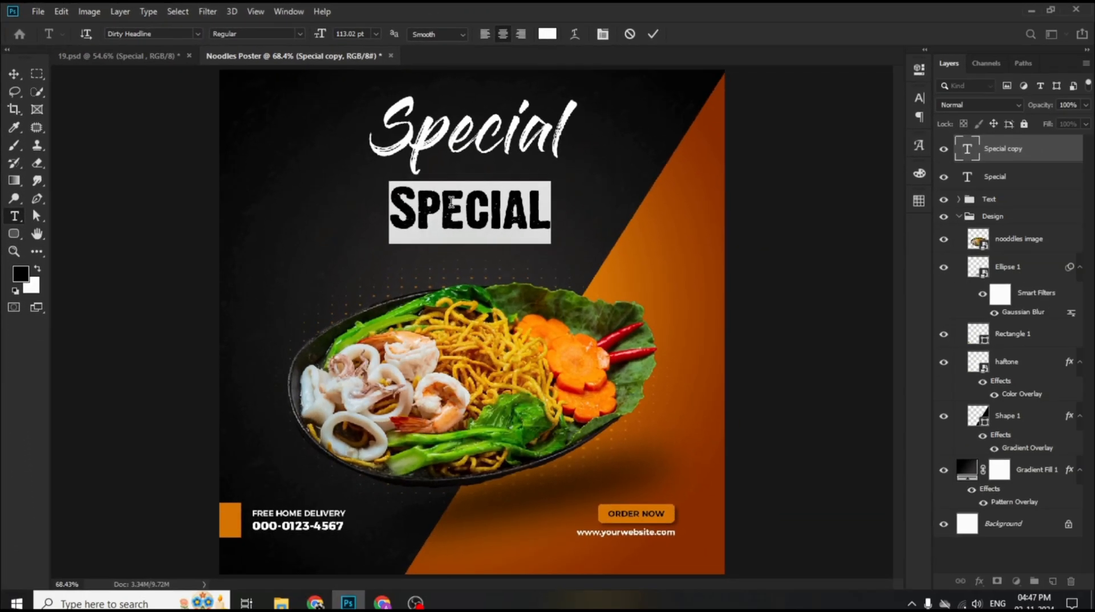
# Step: Replace the wording of the copied headline text with "NOODLES"
pyautogui.write('N')
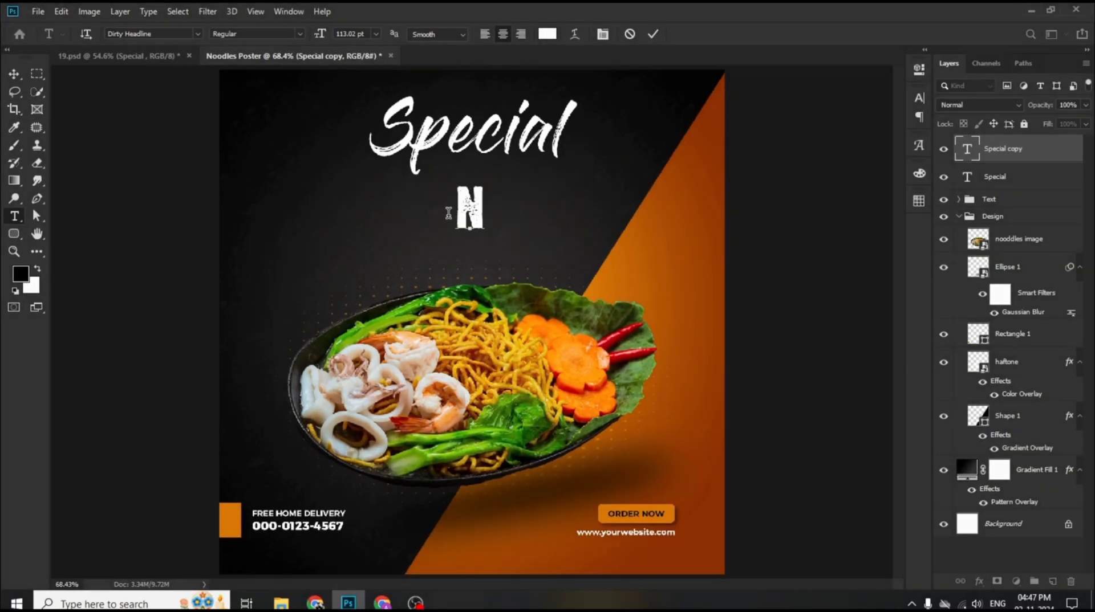
pyautogui.write('OODLES')
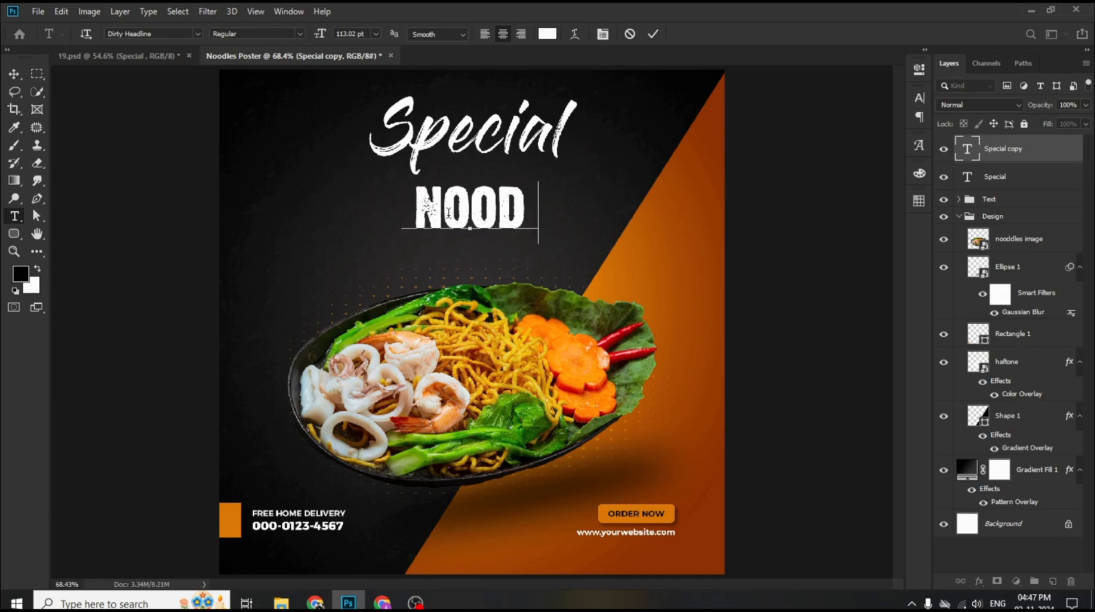
pyautogui.click(653, 34)
# Step: Enlarge the "NOODLES" text to about 152 pt and move it straight up until it meets the "Special" text
pyautogui.press('v')
pyautogui.hotkey('ctrl', 't')
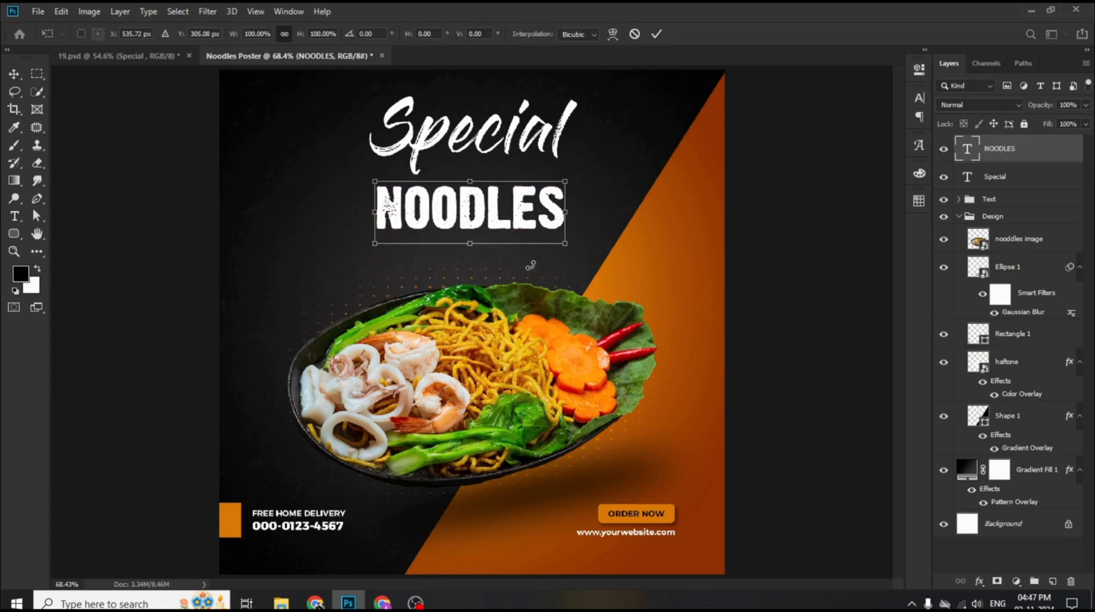
pyautogui.moveTo(569, 211); pyautogui.dragTo(597, 236)
pyautogui.click(656, 35)
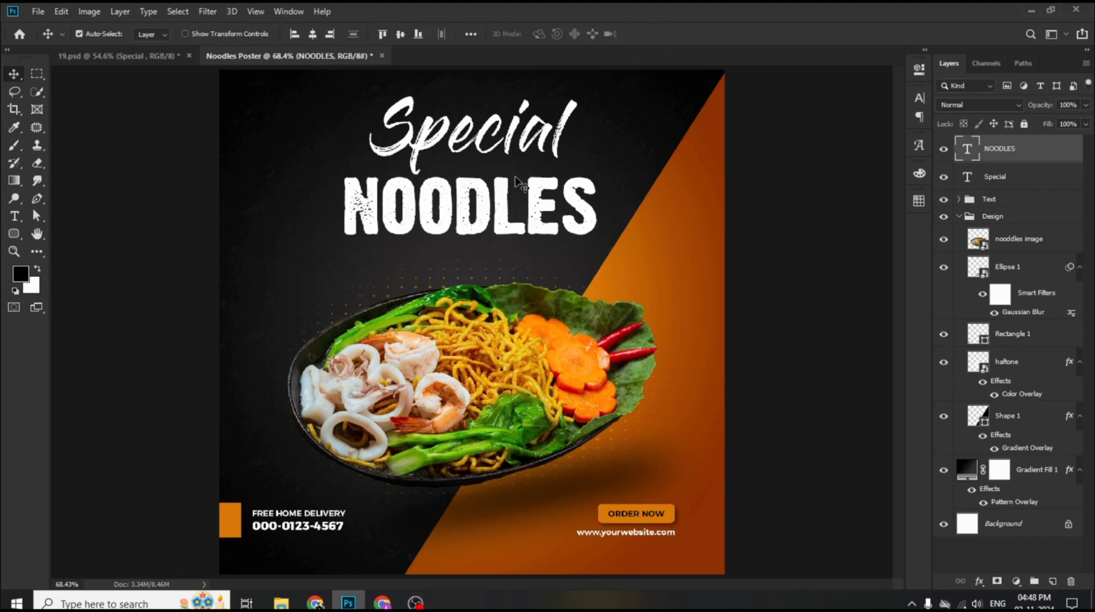
pyautogui.moveTo(505, 194); pyautogui.dragTo(505, 178)
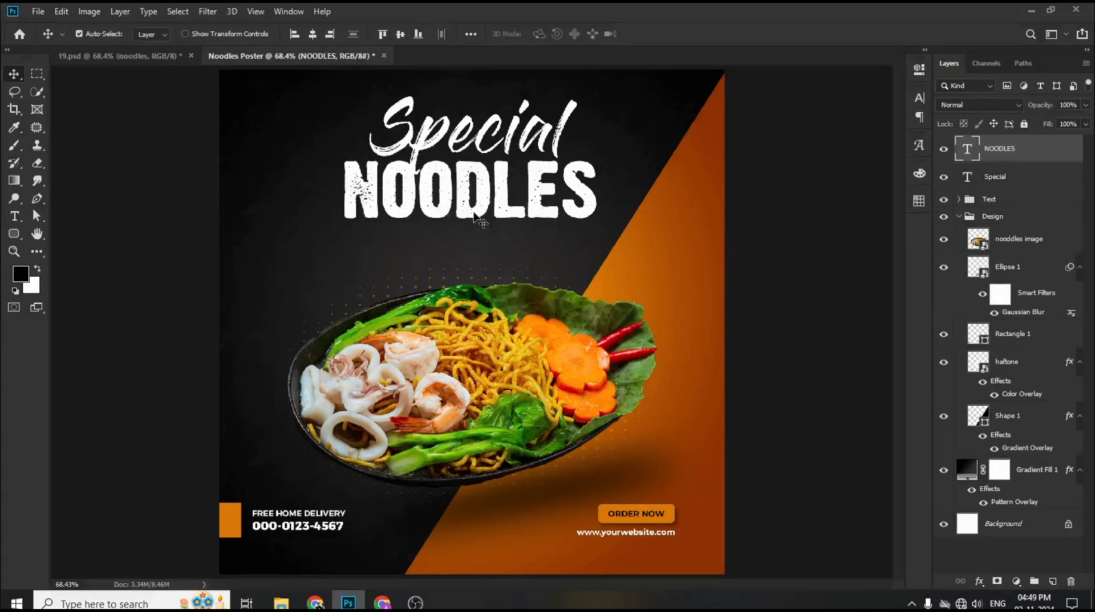
# Step: Scale the "Special" text down to about 89% about its centre and nudge it slightly down toward "NOODLES"
pyautogui.click(496, 131)
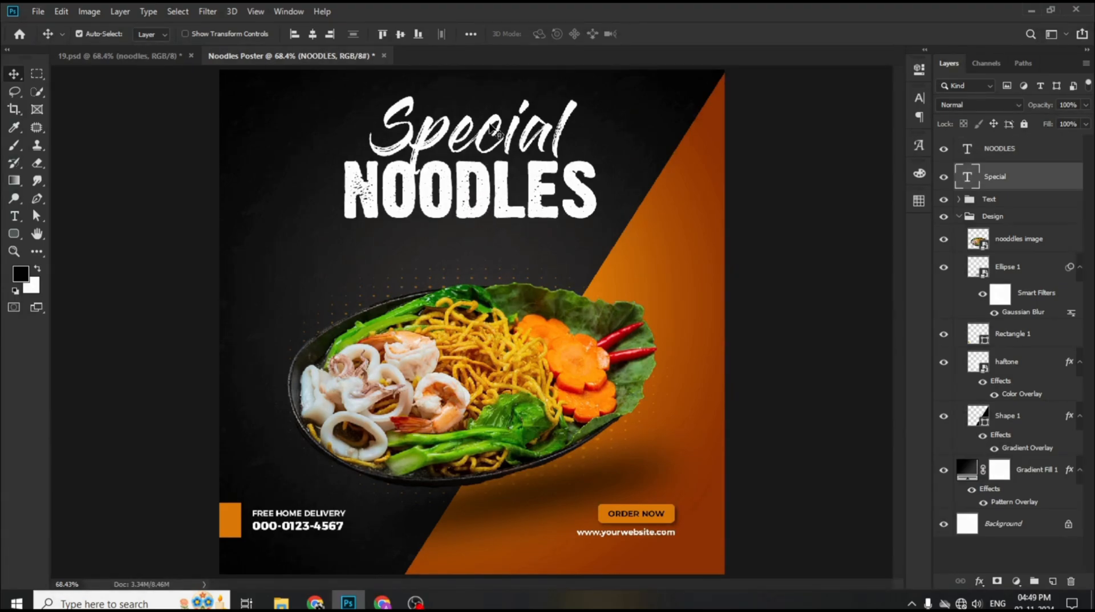
pyautogui.hotkey('ctrl', 't')
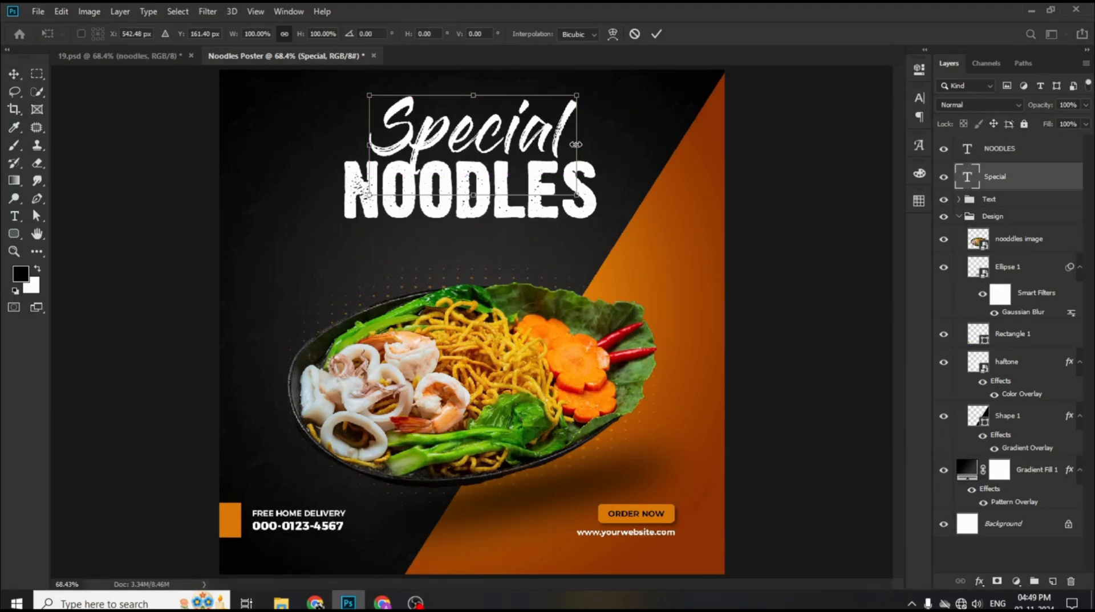
pyautogui.moveTo(579, 146); pyautogui.dragTo(572, 149)
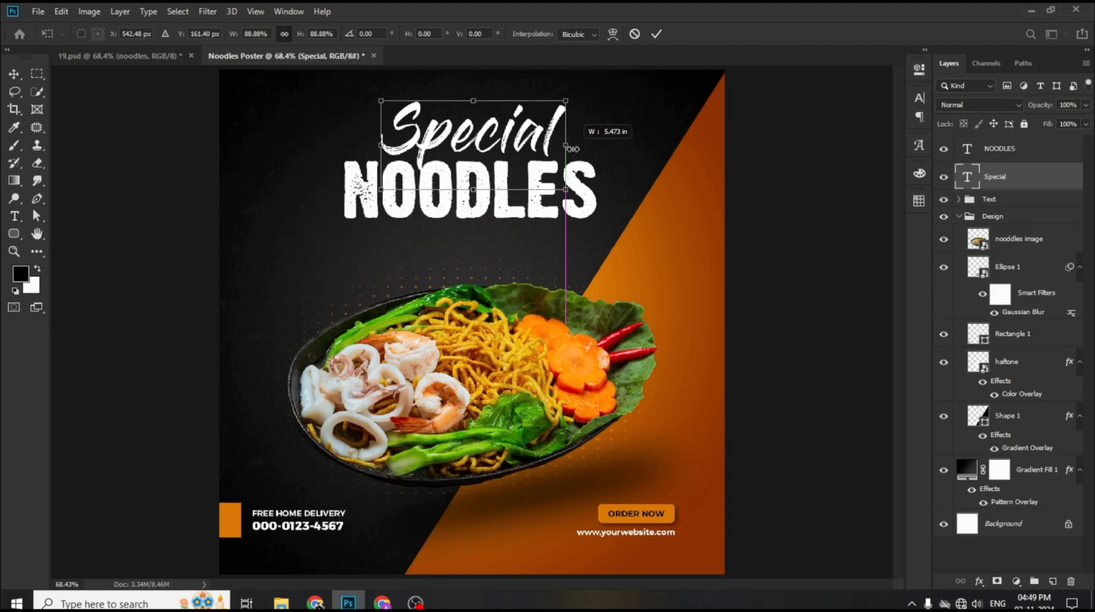
pyautogui.press('Down')
pyautogui.press('Down')
pyautogui.press('Down')
pyautogui.press('Down')
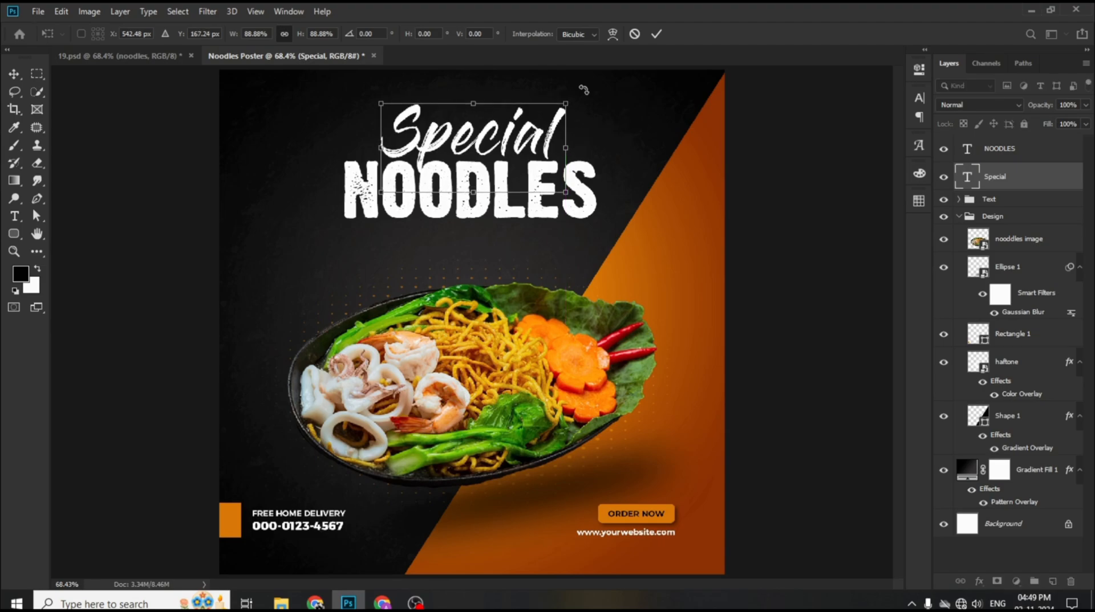
pyautogui.click(656, 34)
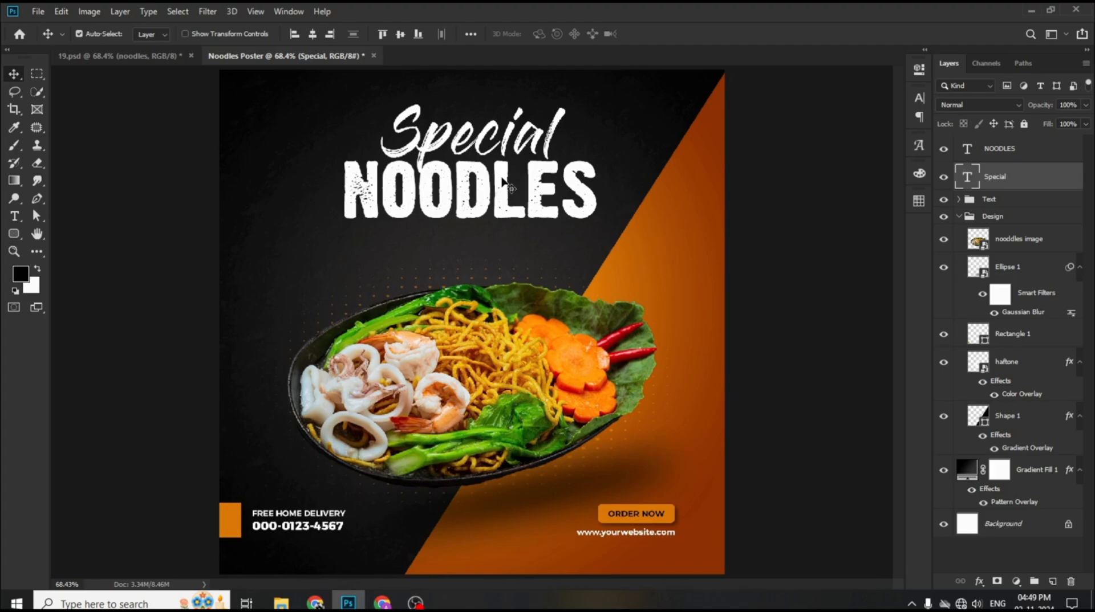
# Step: Set the text colour of "NOODLES" to orange #ff9b03
pyautogui.click(503, 187)
pyautogui.doubleClick(964, 149)
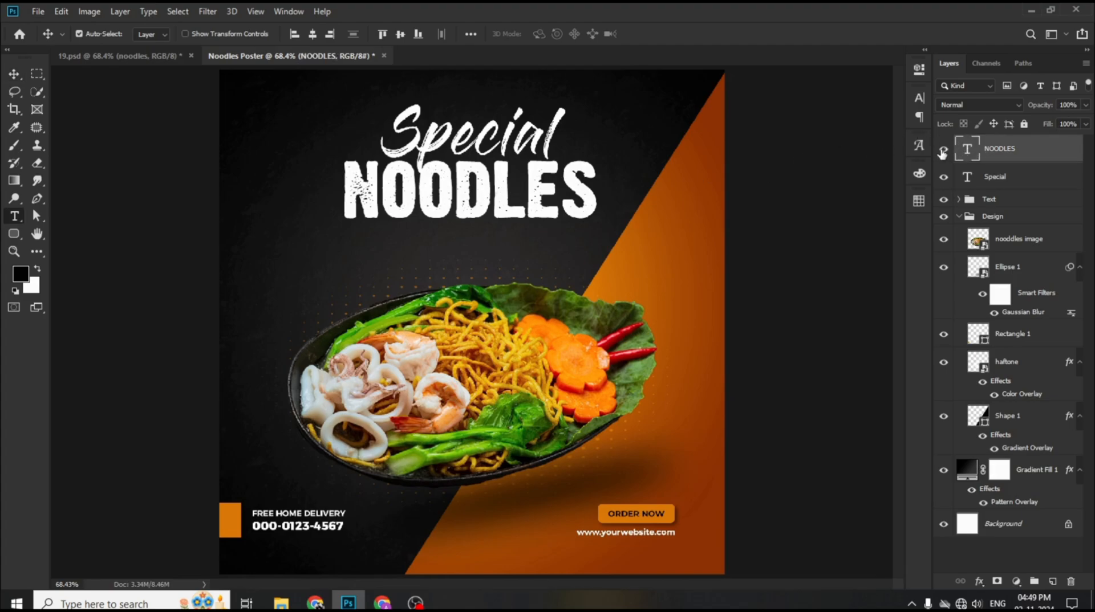
pyautogui.click(546, 34)
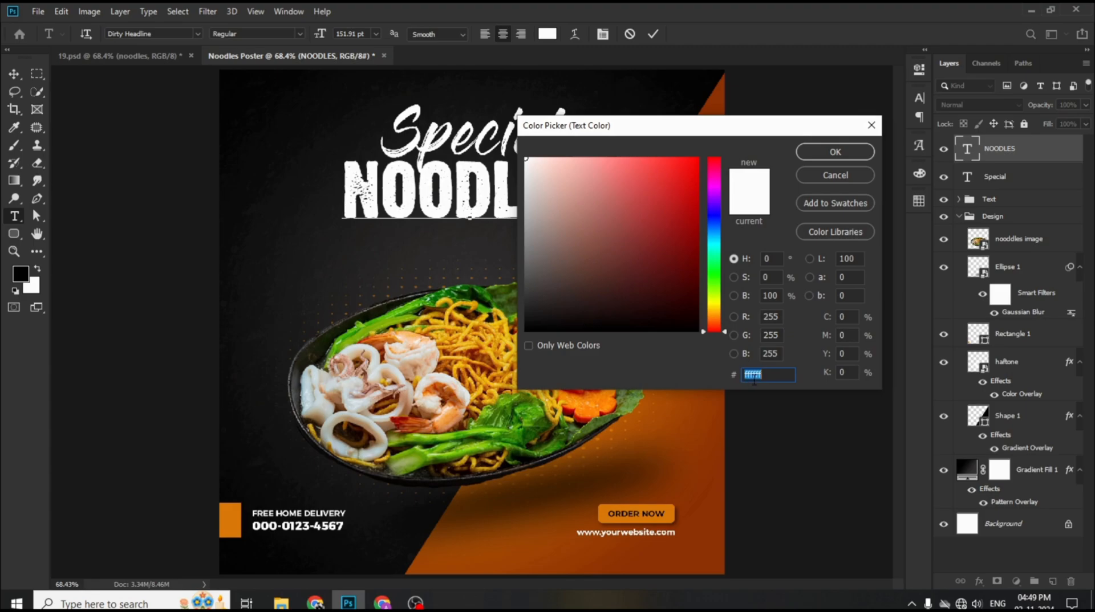
pyautogui.write('ff9b03')
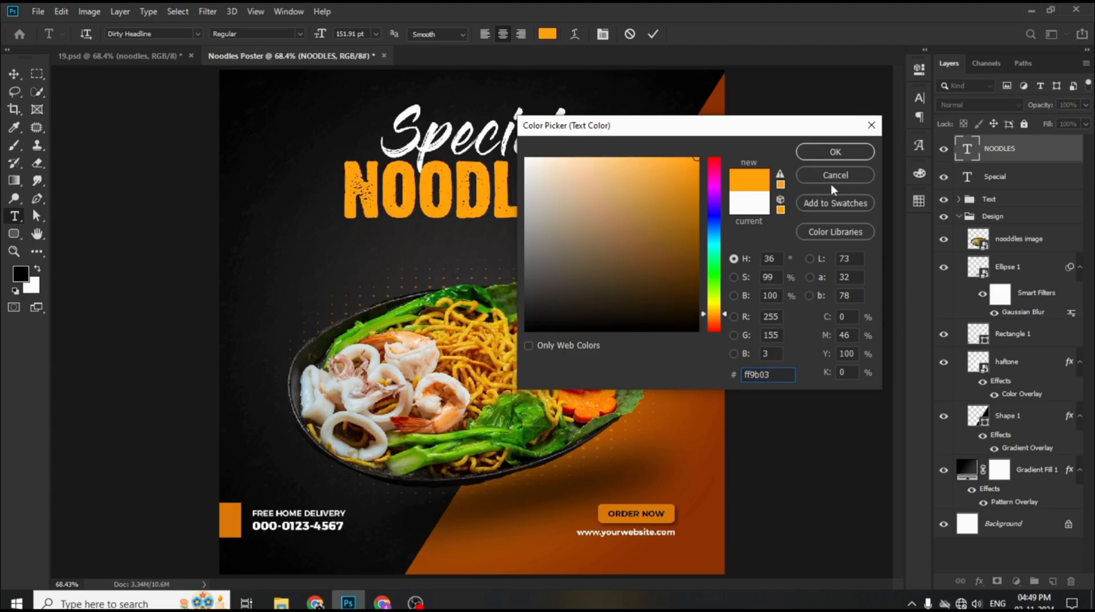
pyautogui.click(835, 152)
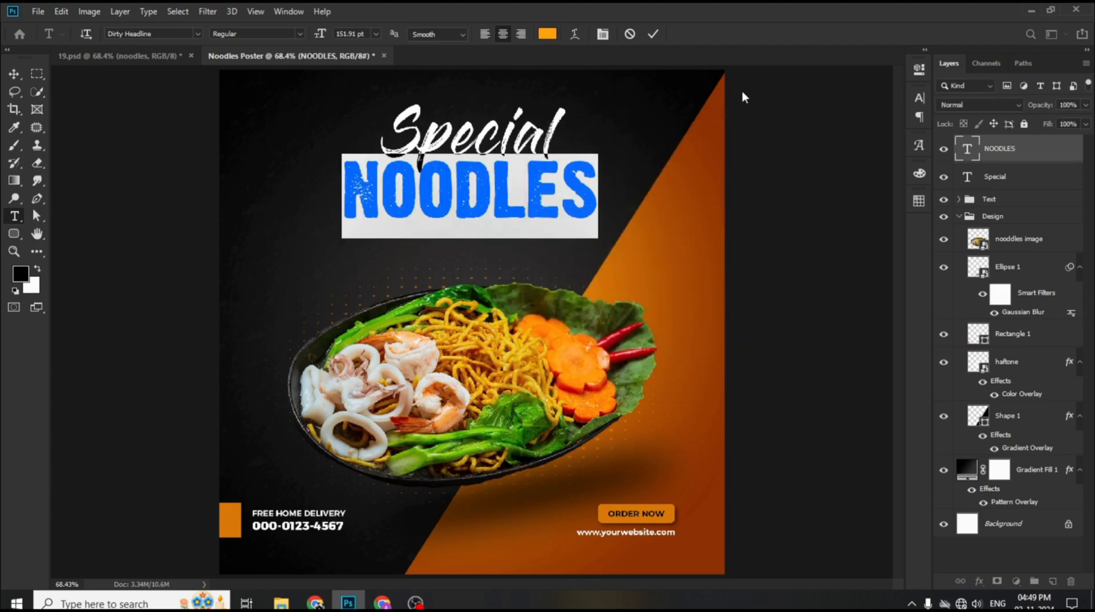
pyautogui.click(652, 33)
pyautogui.press('v')
# Step: Reorder the layers so the "NOODLES" text sits directly below the "Special" text
pyautogui.keyDown('shift'); pyautogui.click(1029, 178); pyautogui.keyUp('shift')
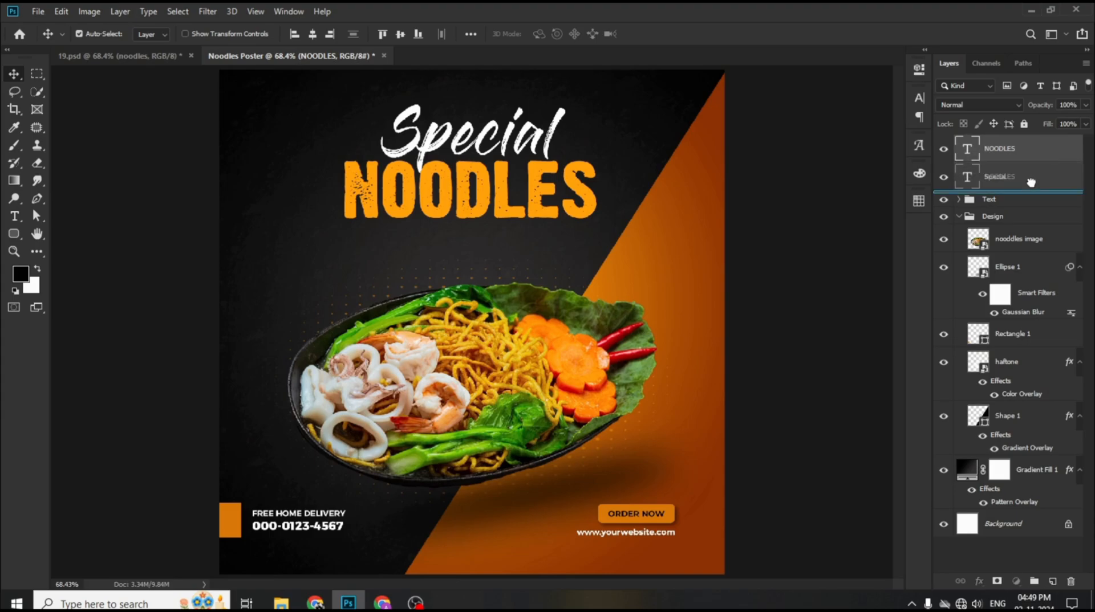
pyautogui.moveTo(1029, 178); pyautogui.dragTo(1029, 184)
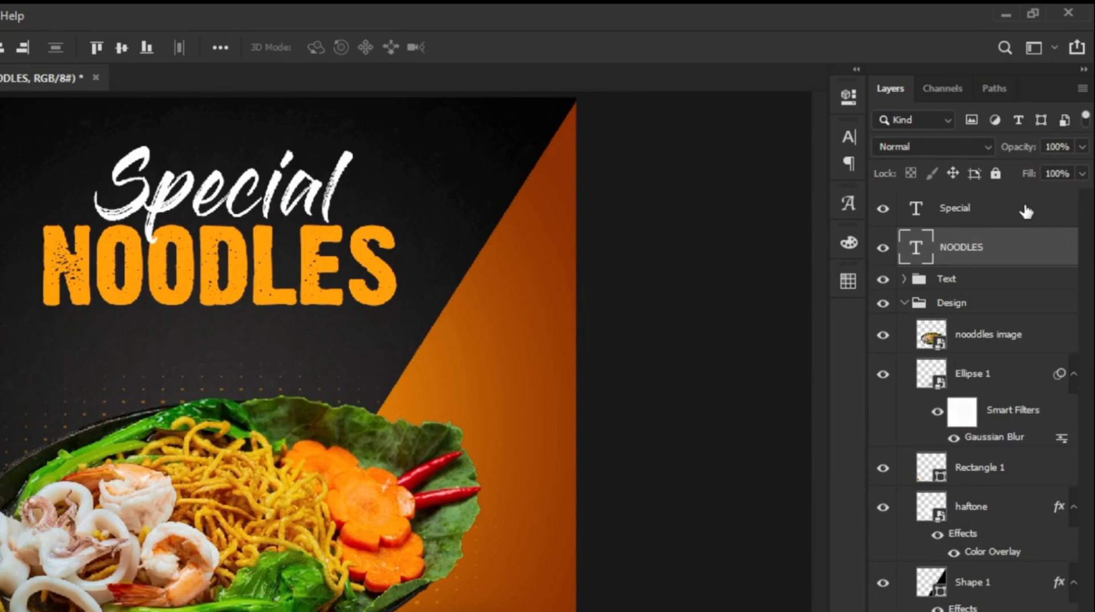
# Step: Add a drop shadow to the "Special" text: Multiply, colour #410403, opacity 36%, angle 132°, distance 6 px, spread 0%, size 5 px
pyautogui.click(1025, 211)
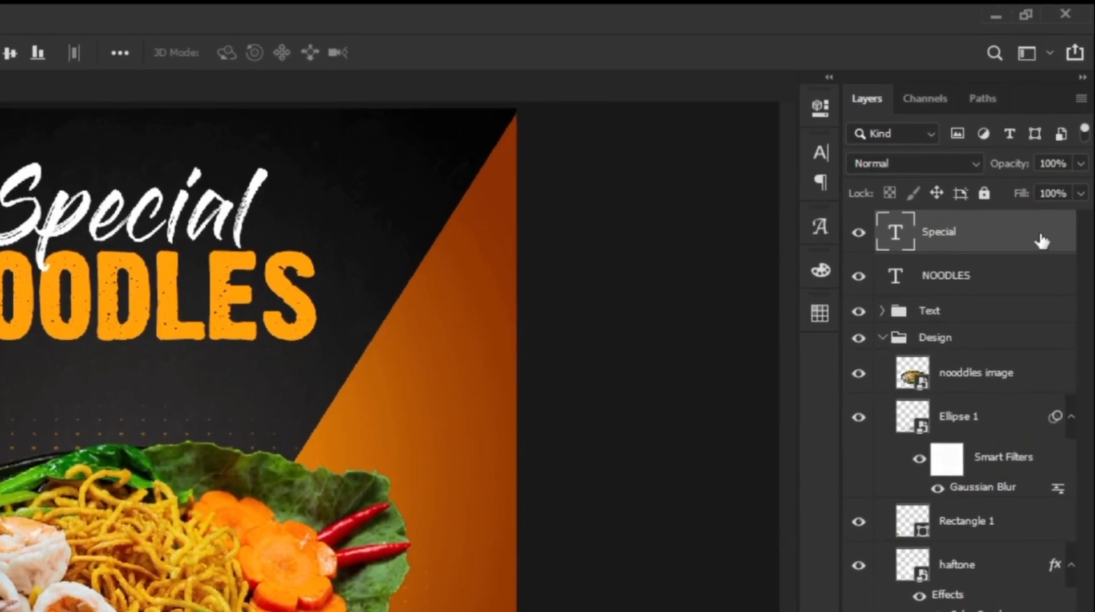
pyautogui.doubleClick(1035, 241)
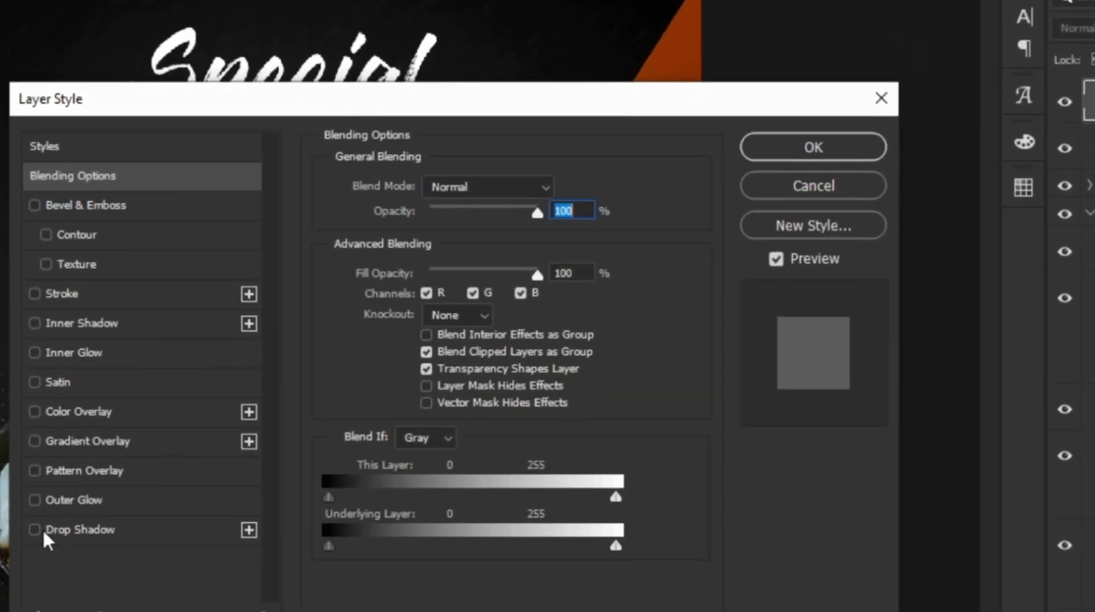
pyautogui.click(35, 530)
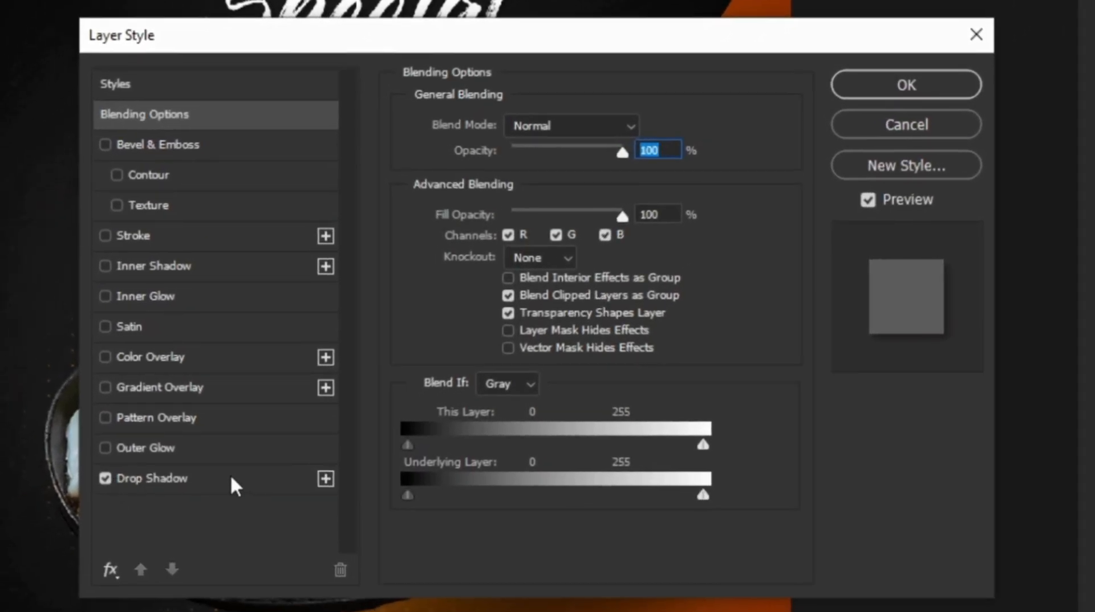
pyautogui.click(232, 479)
pyautogui.click(590, 131)
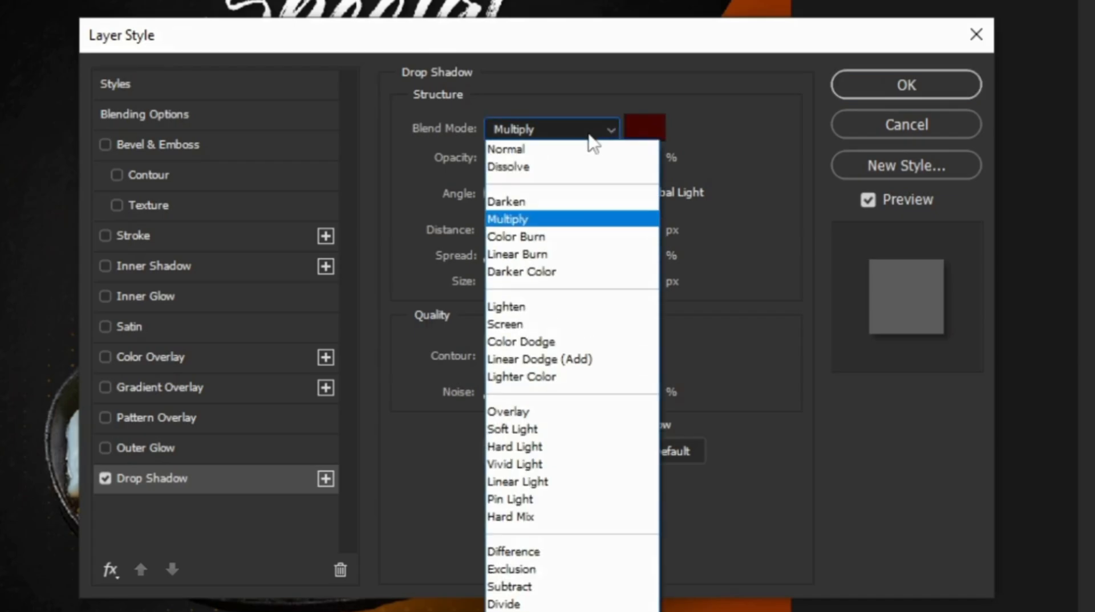
pyautogui.click(590, 136)
pyautogui.click(654, 134)
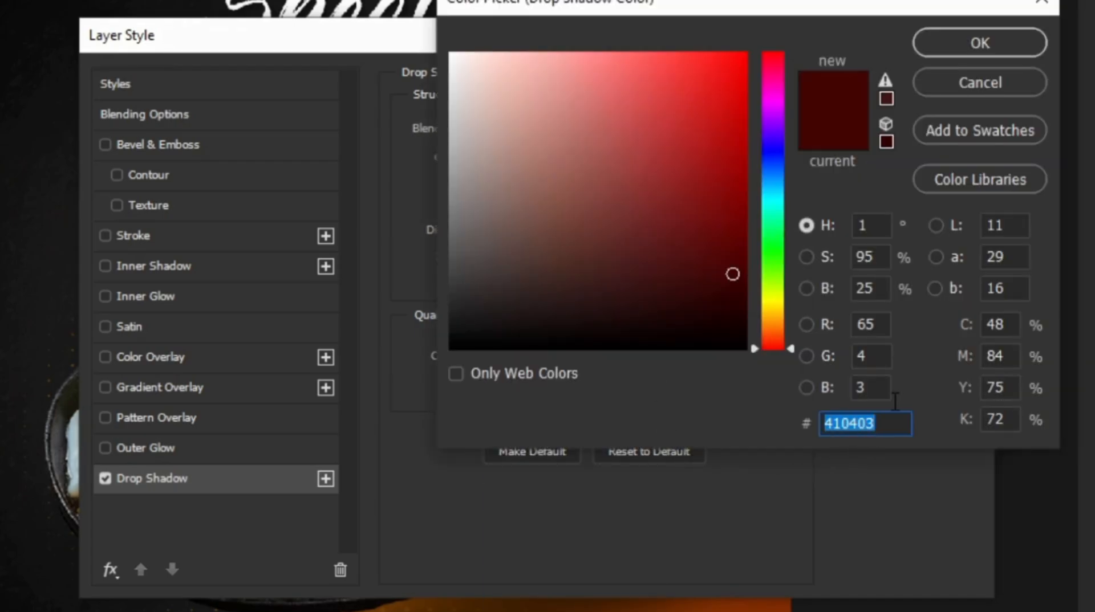
pyautogui.click(939, 46)
pyautogui.click(628, 158)
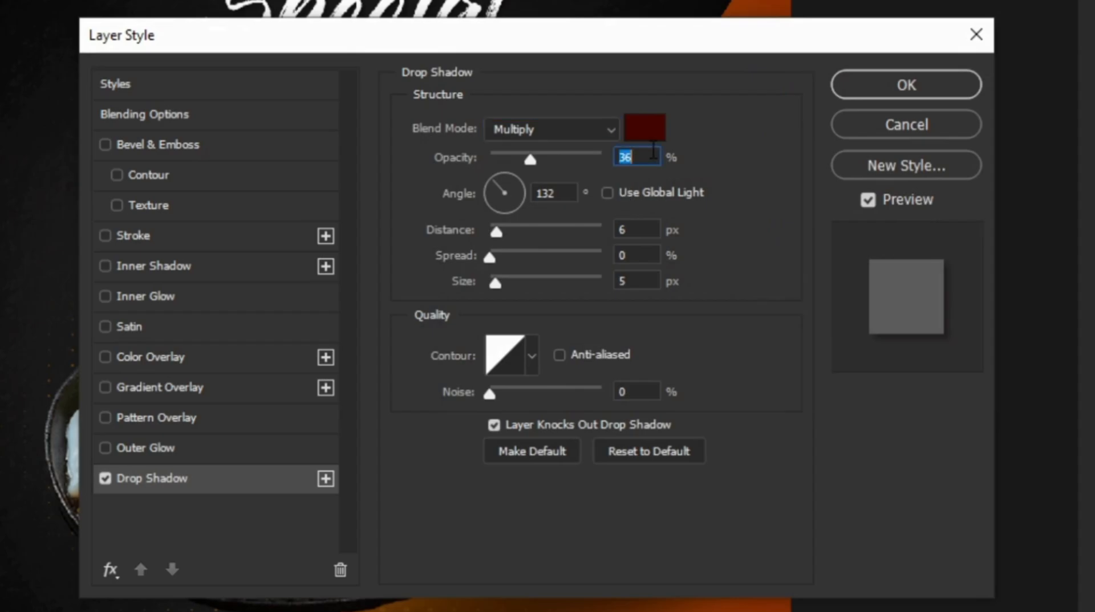
pyautogui.click(570, 194)
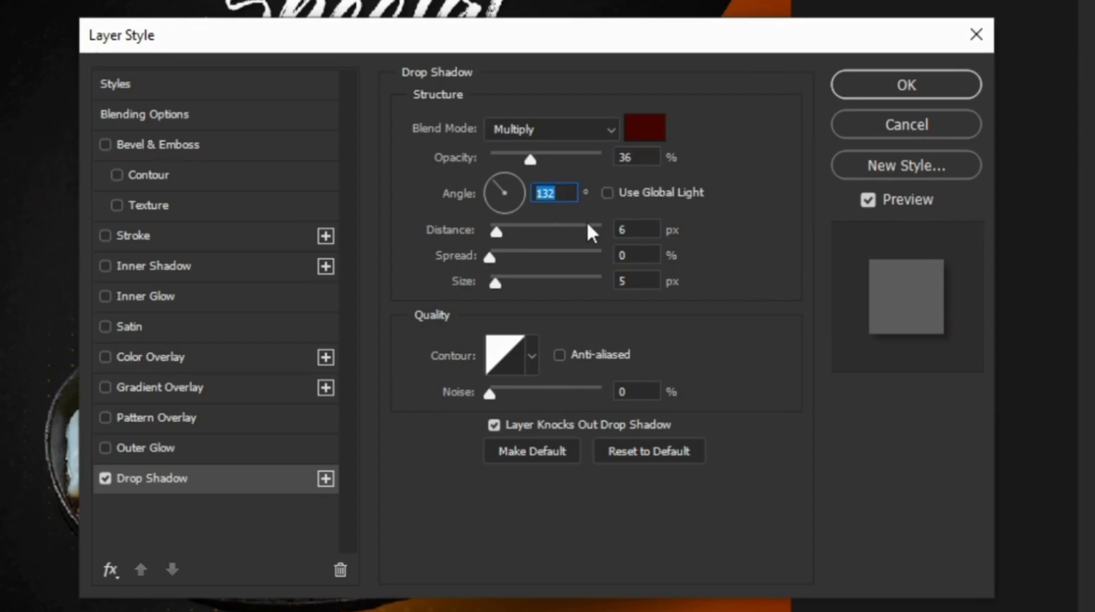
pyautogui.click(648, 229)
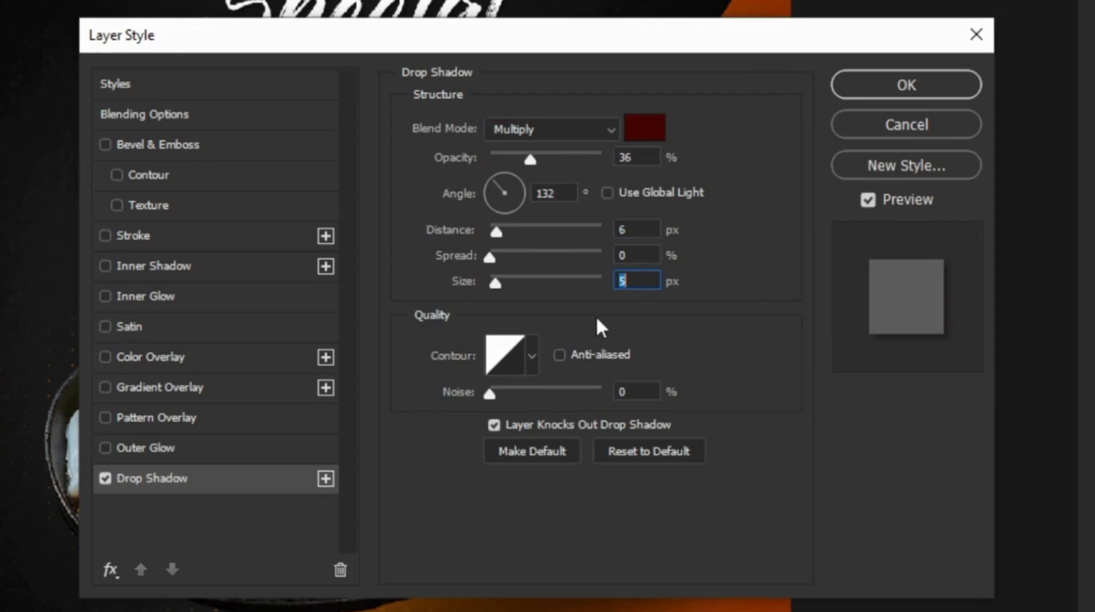
pyautogui.click(878, 94)
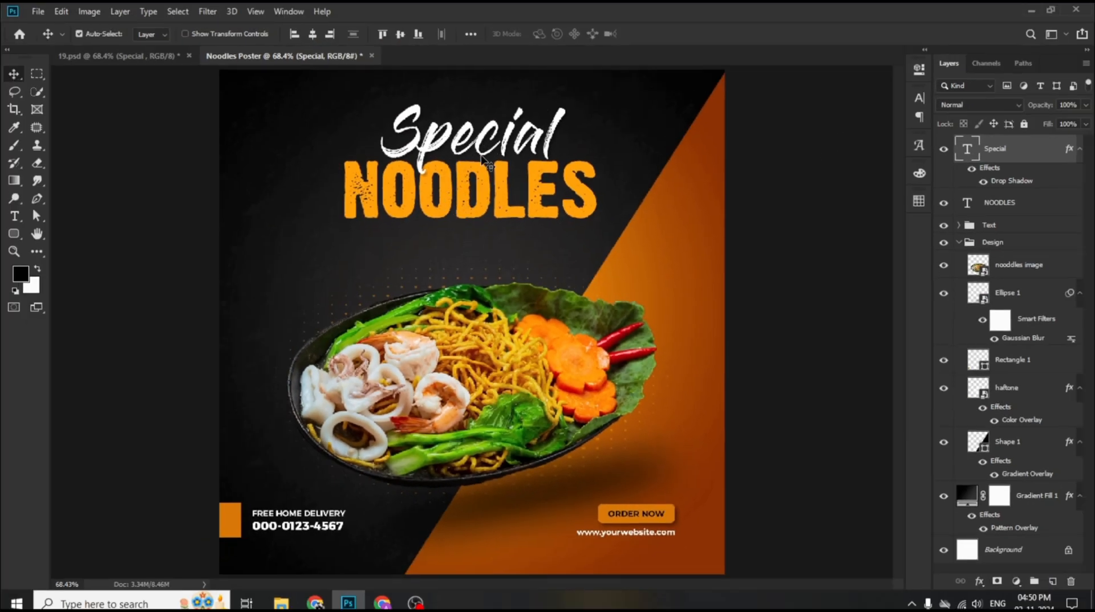
# Step: Move the "Special" and "NOODLES" texts together slightly upward and scale both to about 97% about their centre
pyautogui.keyDown('shift'); pyautogui.click(1031, 205); pyautogui.keyUp('shift')
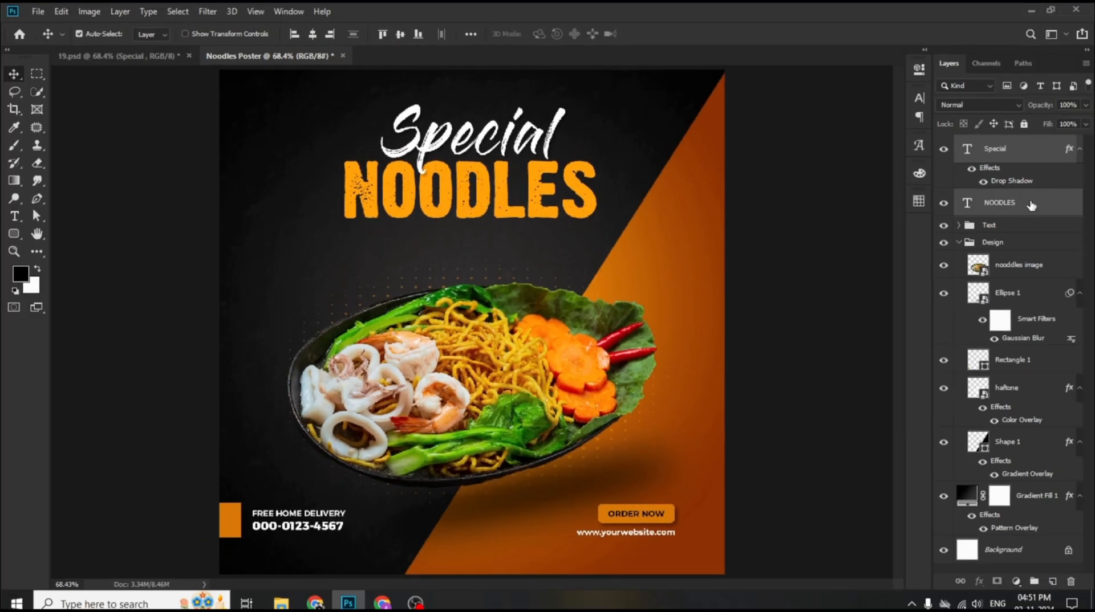
pyautogui.moveTo(539, 153); pyautogui.dragTo(539, 146)
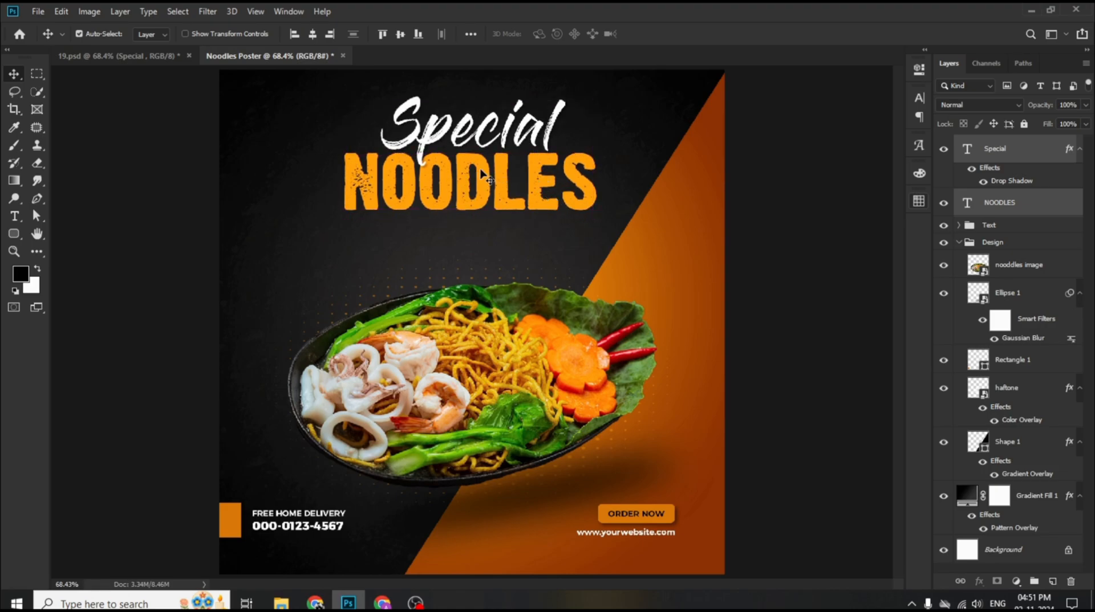
pyautogui.hotkey('ctrl', 't')
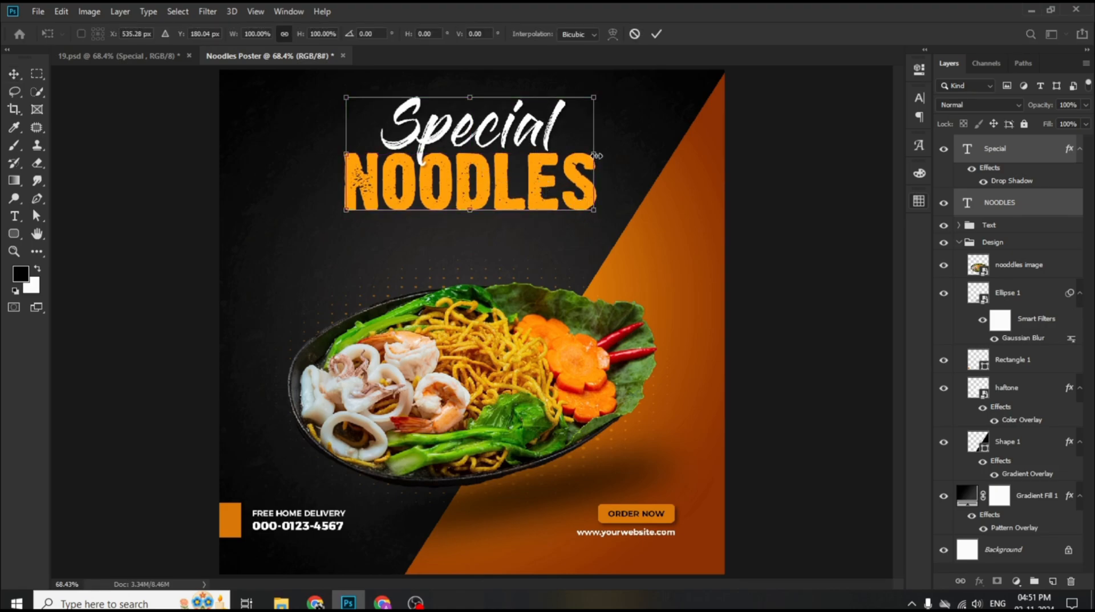
pyautogui.moveTo(594, 156); pyautogui.dragTo(591, 153)
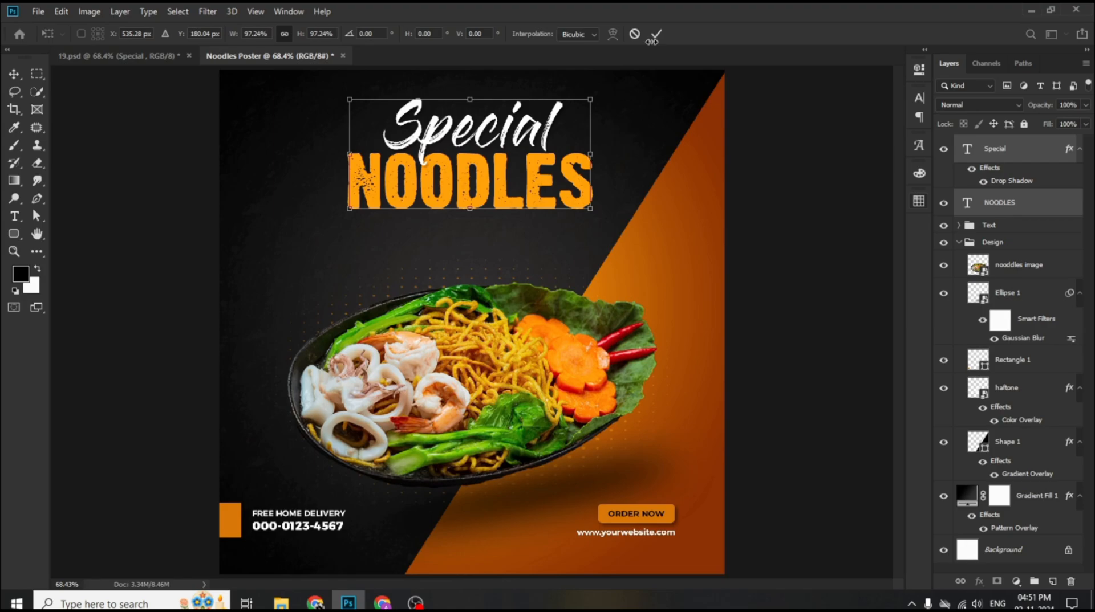
pyautogui.click(657, 33)
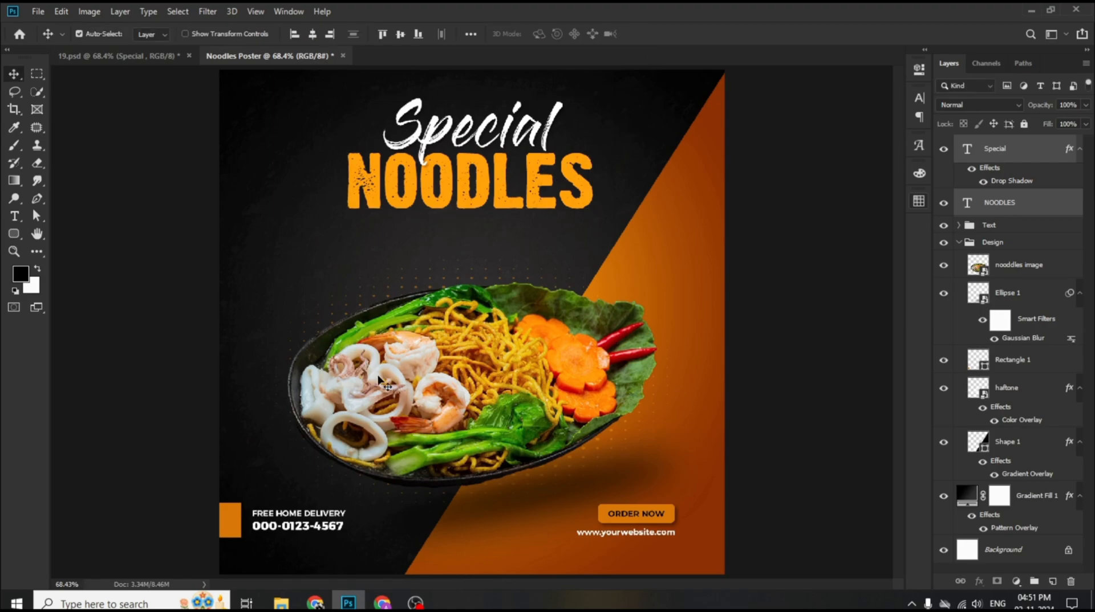
# Step: Place the stroke image from the Food Assets folder into the poster, just above the upper-left rim of the noodles dish
pyautogui.moveTo(283, 603)
pyautogui.click(364, 511)
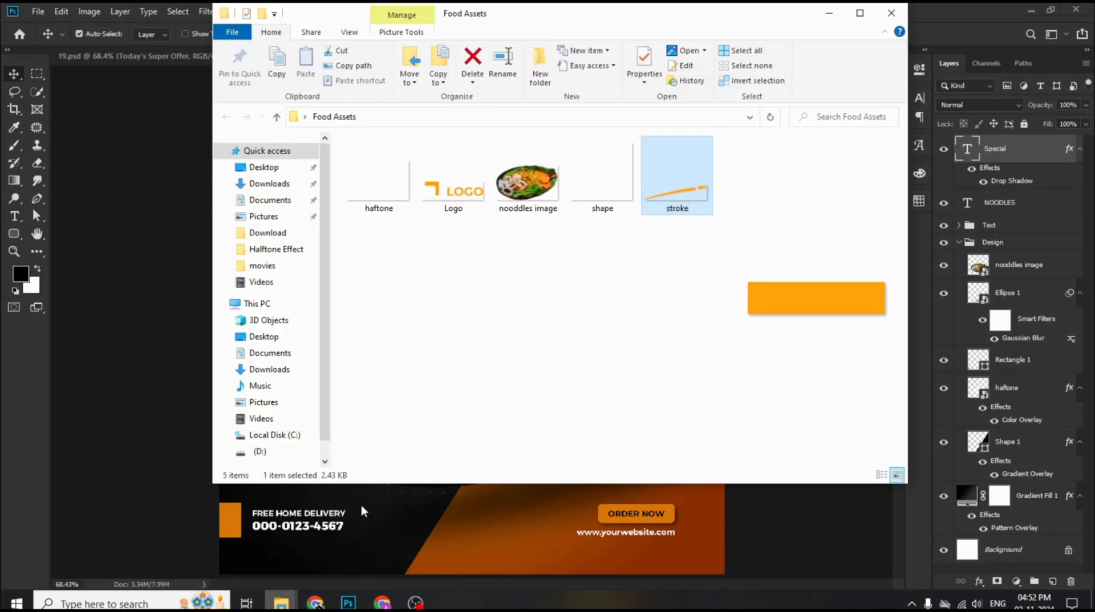
pyautogui.moveTo(660, 200); pyautogui.dragTo(186, 270)
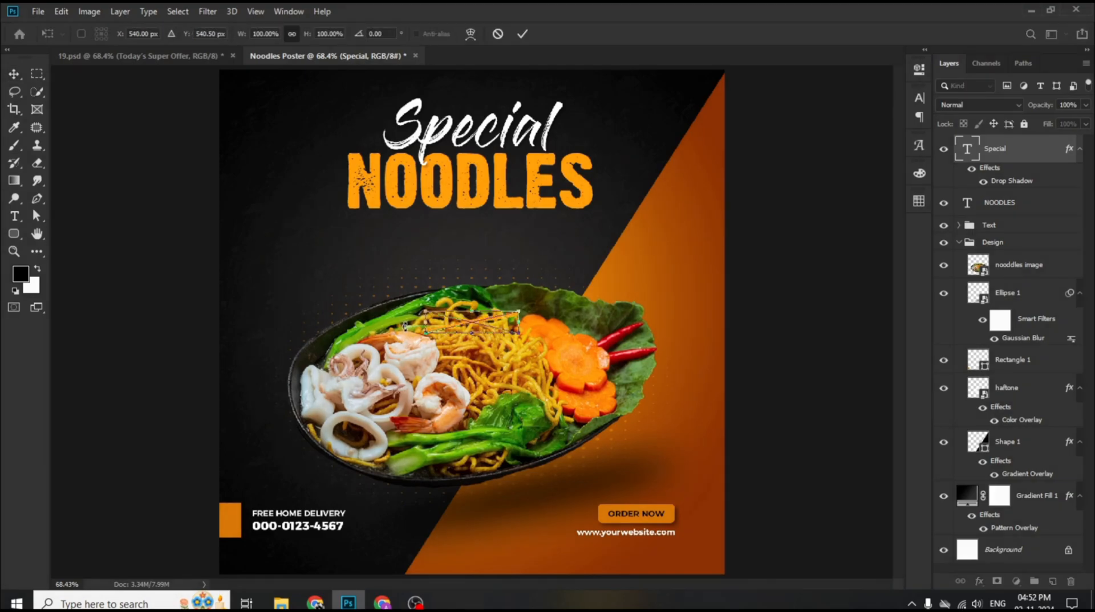
pyautogui.moveTo(473, 324)
pyautogui.mouseDown()
pyautogui.moveTo(456, 273)
pyautogui.moveTo(412, 268)
pyautogui.mouseUp()
pyautogui.click(522, 34)
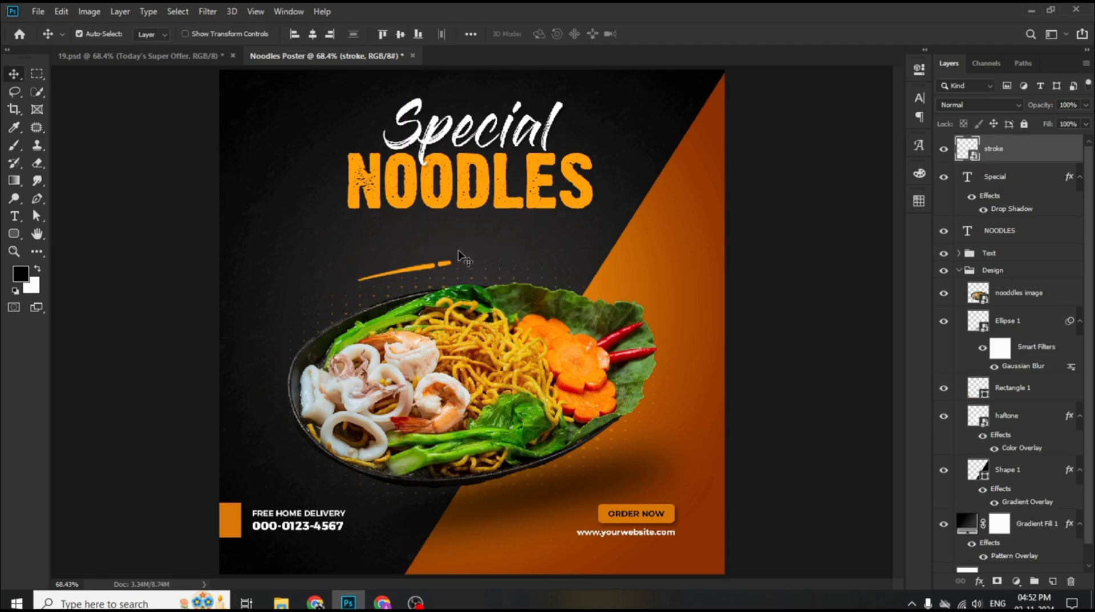
# Step: Add the text "Today's Best Offer" in white Comic Sans MS at 35.22 pt between the headline and the noodles dish
pyautogui.click(15, 216)
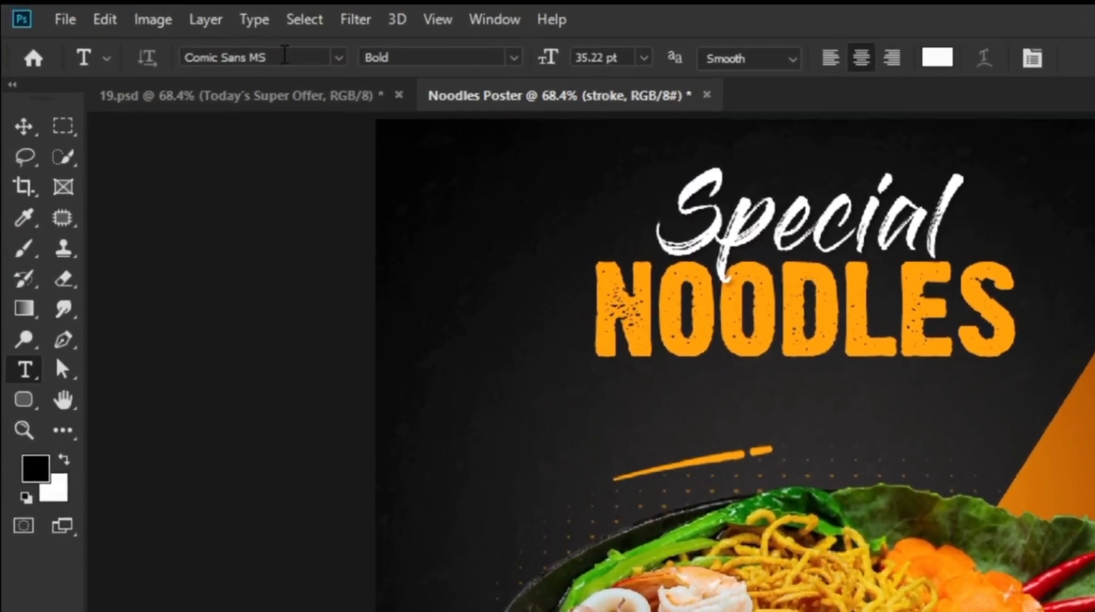
pyautogui.click(169, 43)
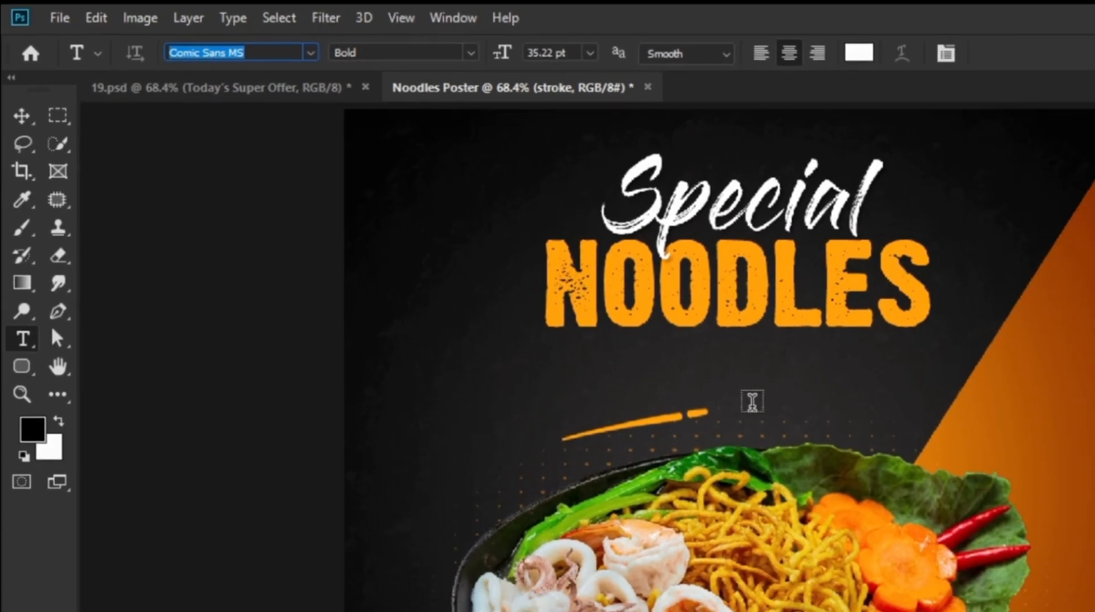
pyautogui.click(841, 459)
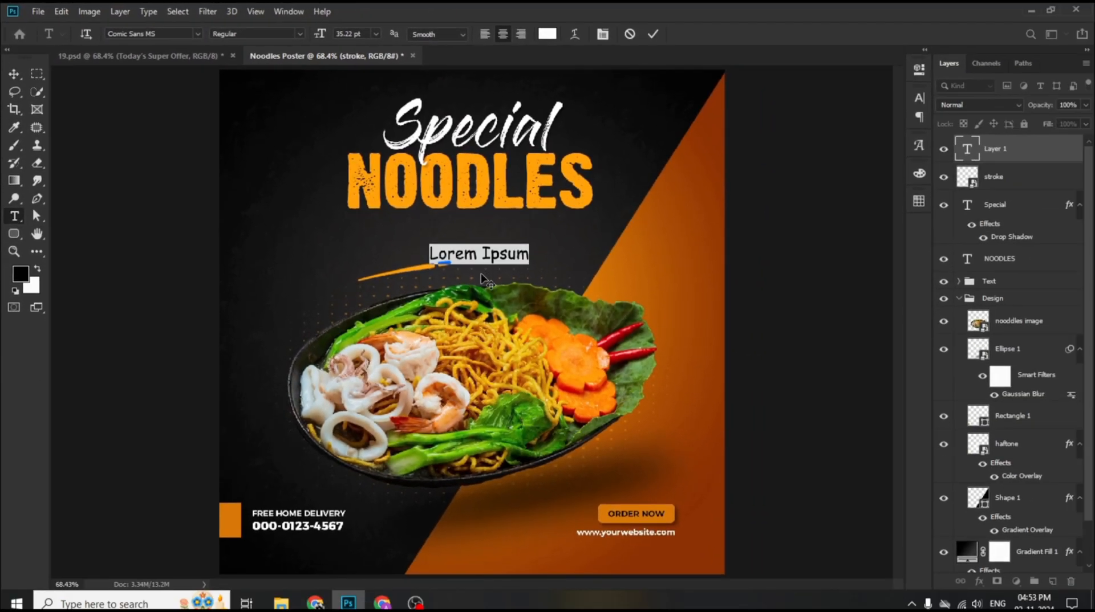
pyautogui.press('BackSpace')
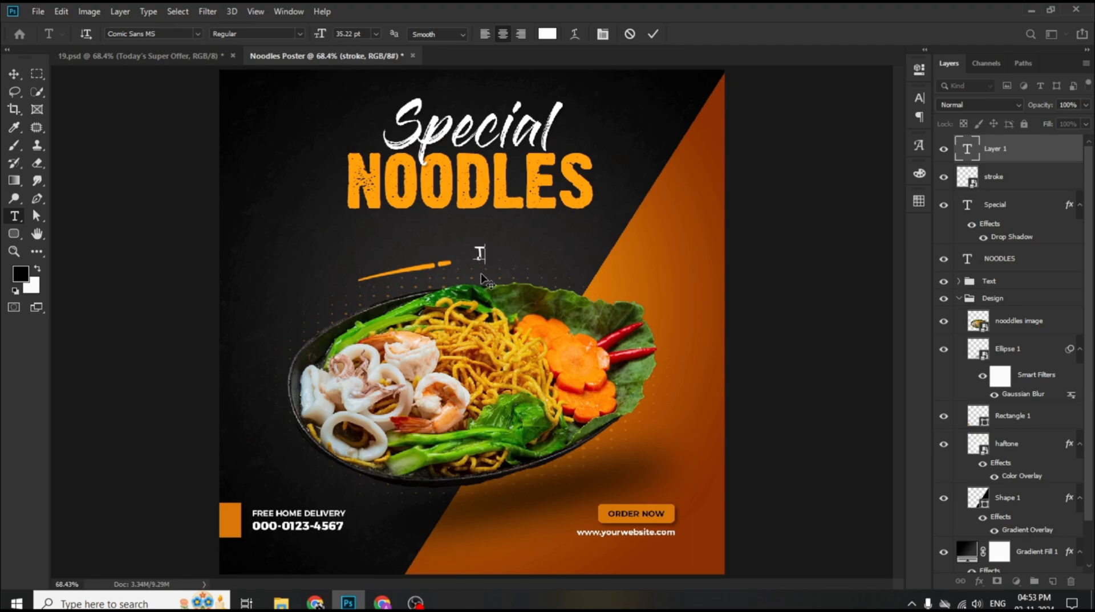
pyautogui.write("Today's B")
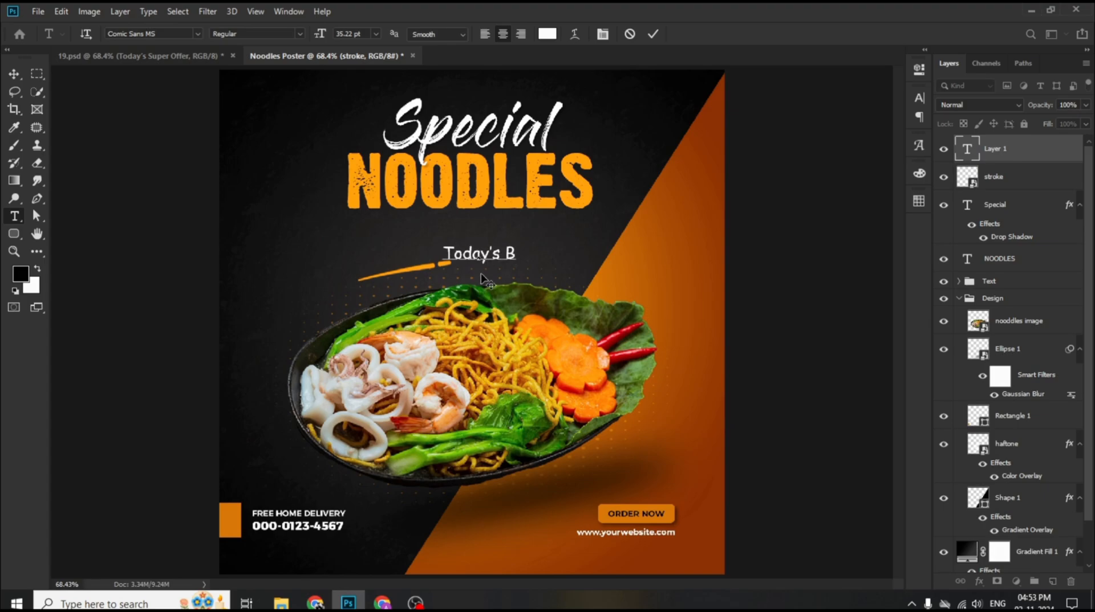
pyautogui.write('est')
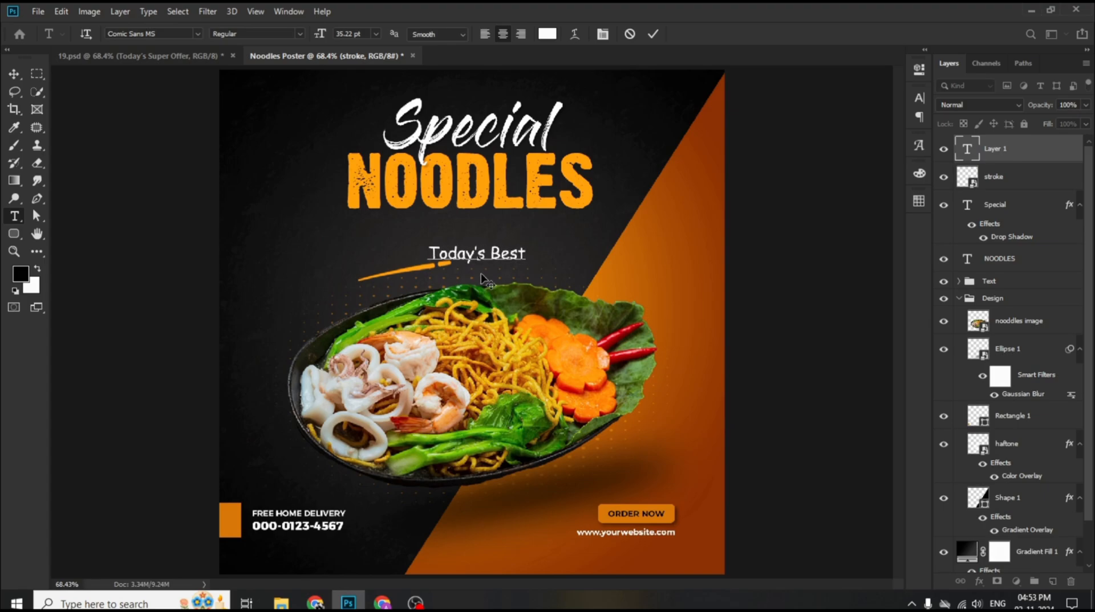
pyautogui.write(' Offer')
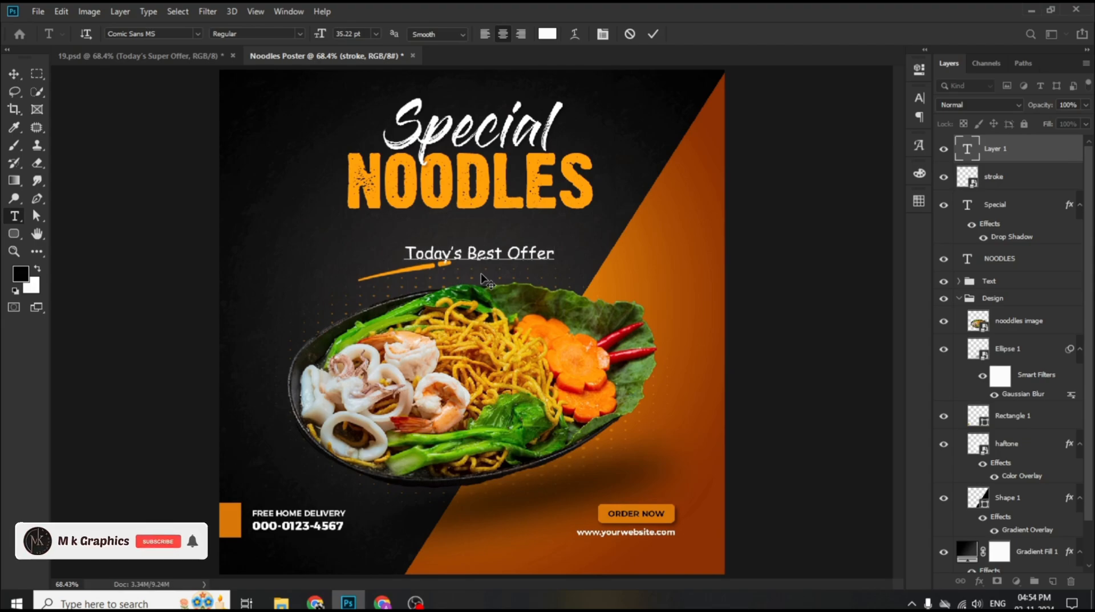
# Step: Change the font style of the whole "Today's Best Offer" text to Bold
pyautogui.hotkey('ctrl', 'a')
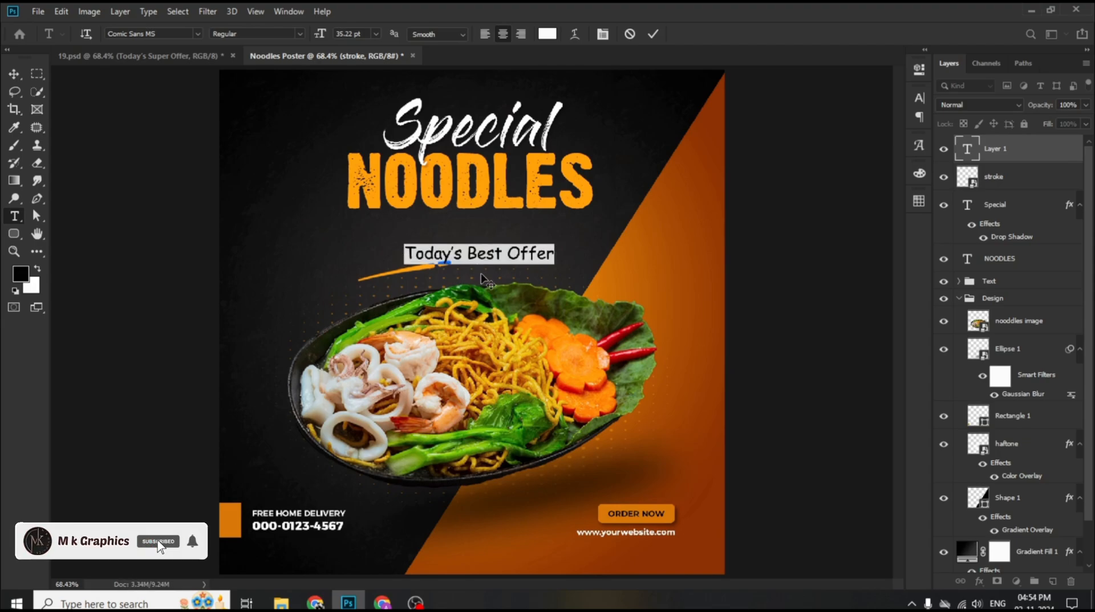
pyautogui.click(301, 34)
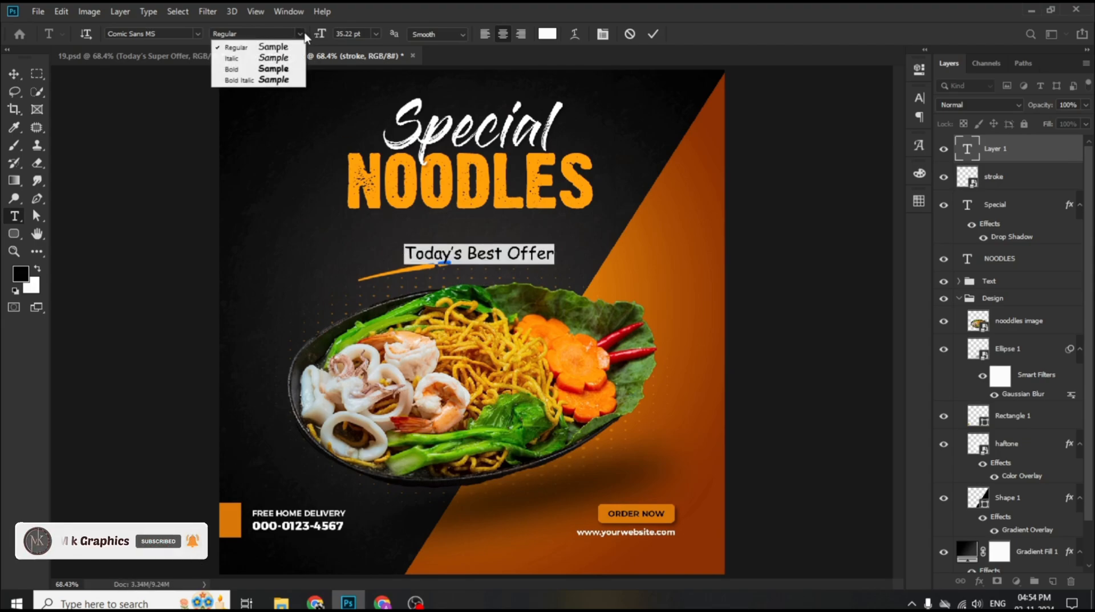
pyautogui.click(235, 68)
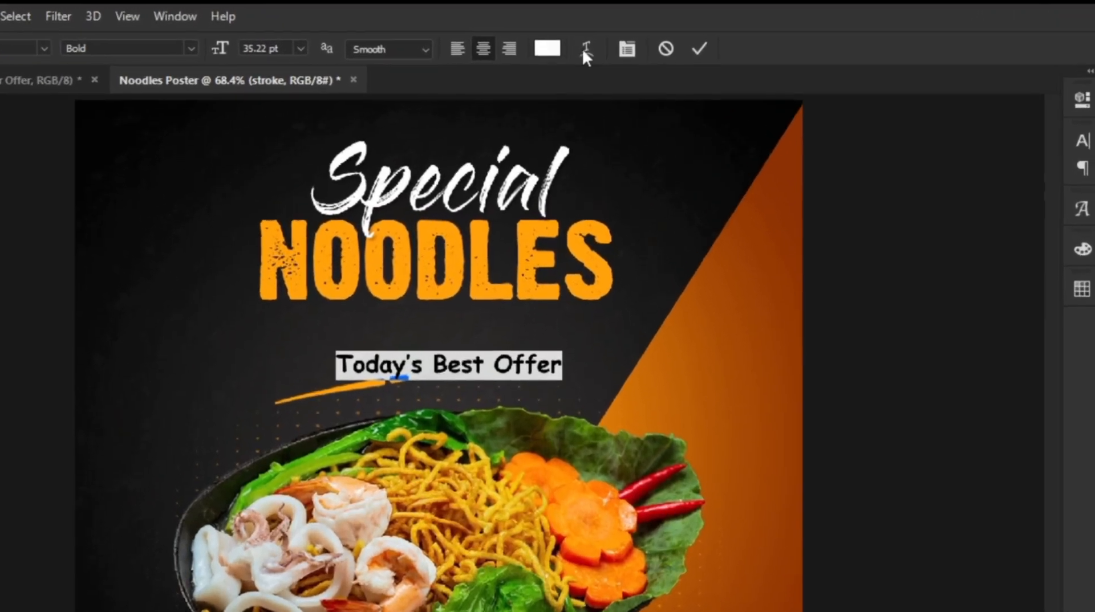
# Step: Warp the "Today's Best Offer" text with a horizontal Arc style and a 24% bend, and commit the text
pyautogui.click(576, 35)
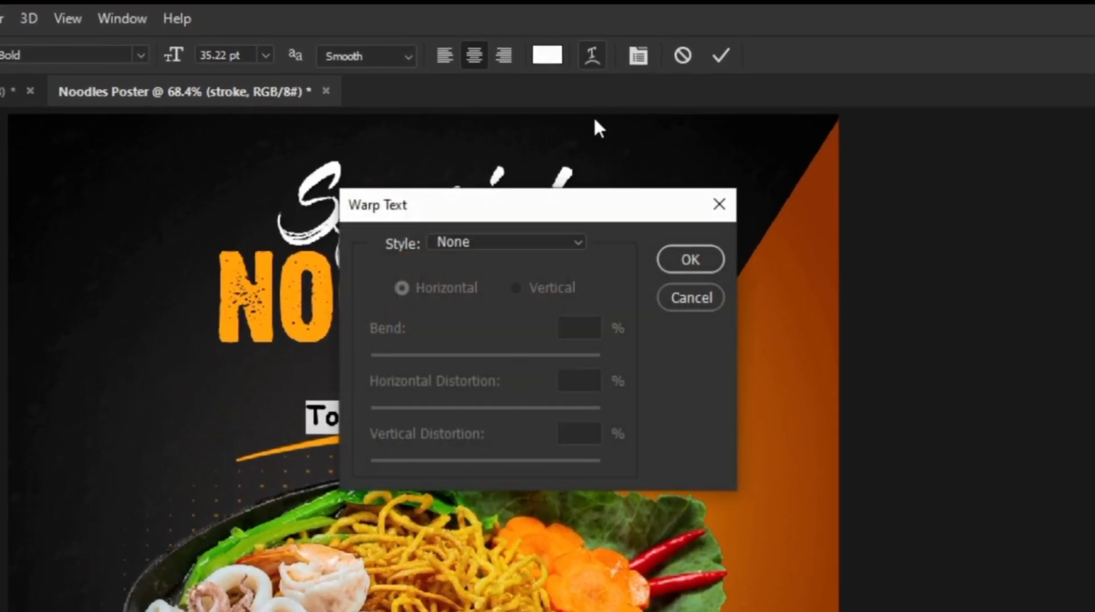
pyautogui.click(516, 243)
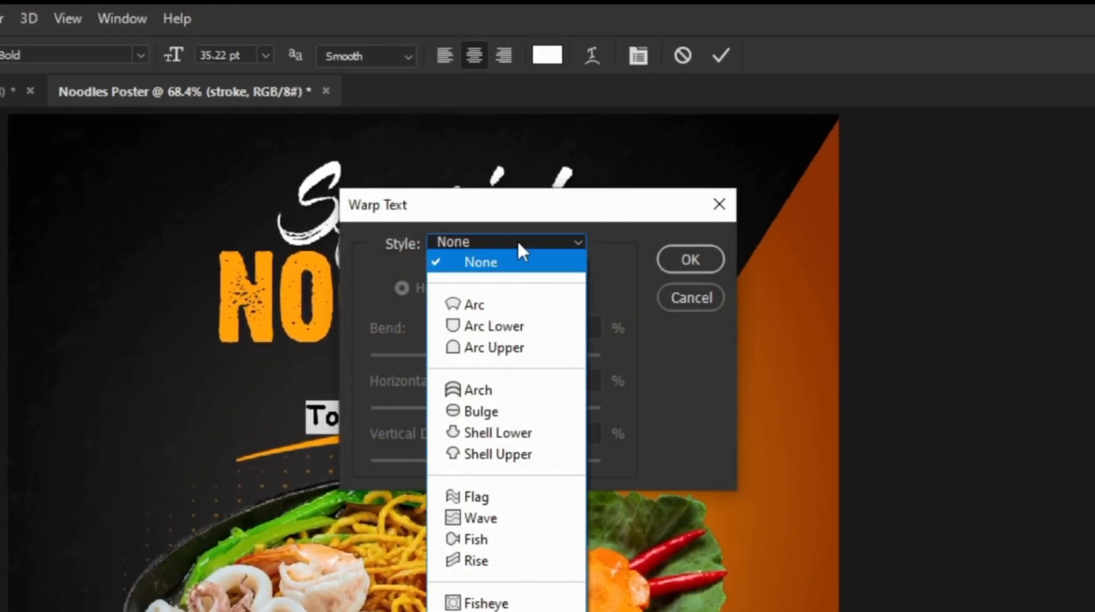
pyautogui.click(502, 302)
pyautogui.click(593, 329)
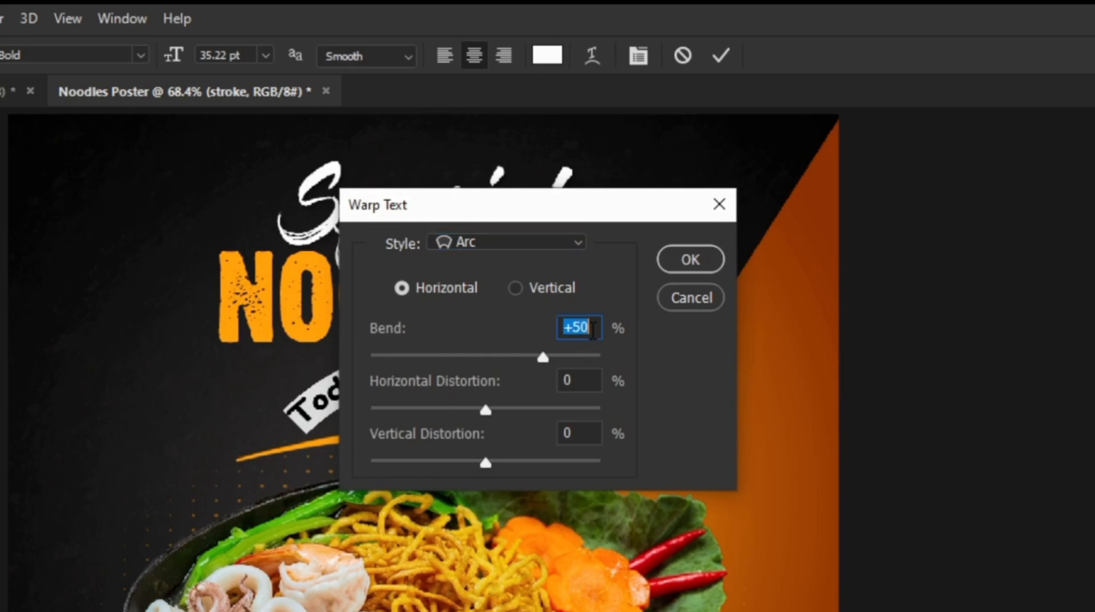
pyautogui.write('24')
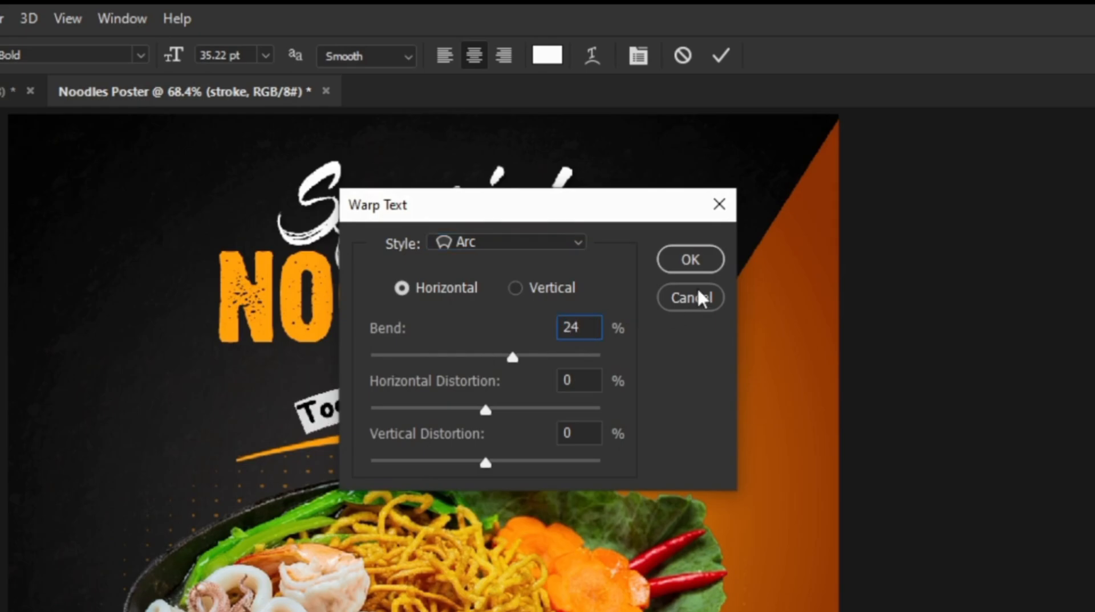
pyautogui.click(690, 260)
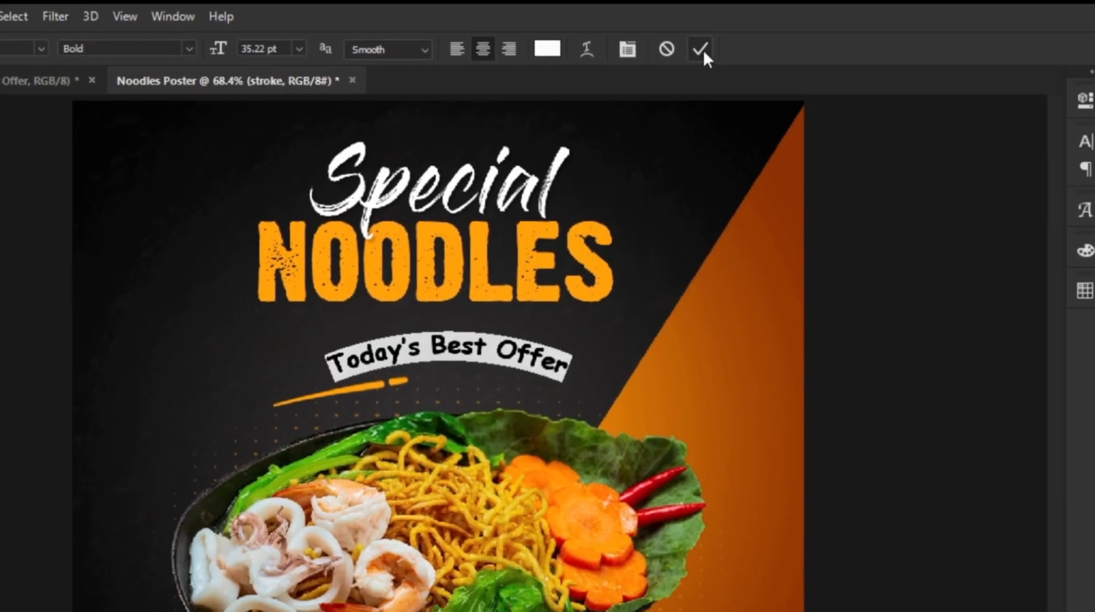
pyautogui.click(720, 55)
pyautogui.click(19, 77)
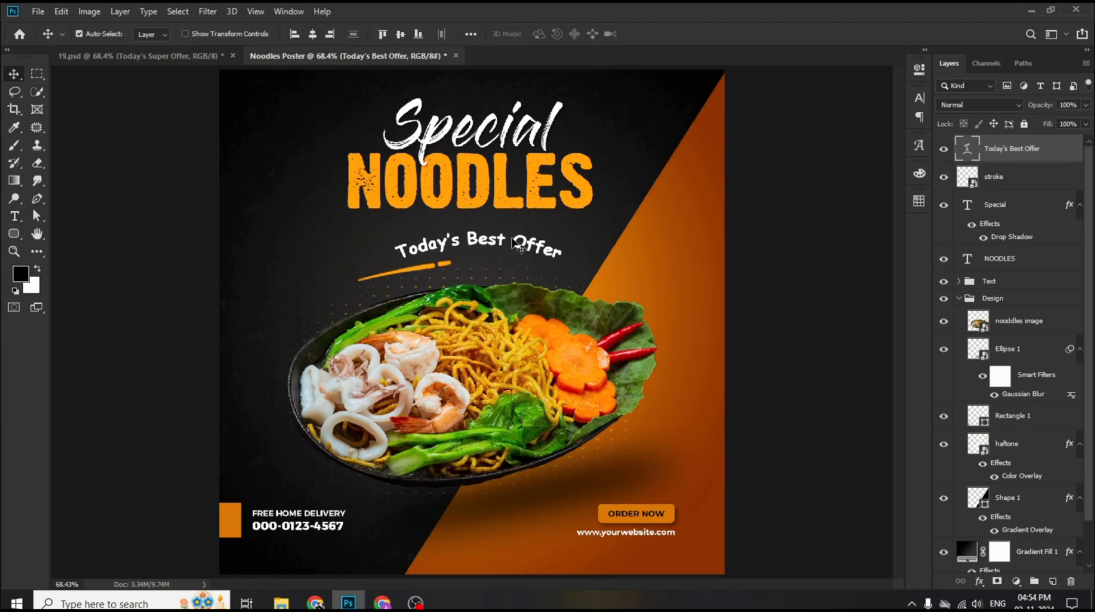
# Step: Move the "Today's Best Offer" text beside the orange stroke, scale it to 117.42%, rotate it 10.83°, and nudge the stroke closer to it
pyautogui.moveTo(521, 247); pyautogui.dragTo(662, 286)
pyautogui.hotkey('ctrl', 't')
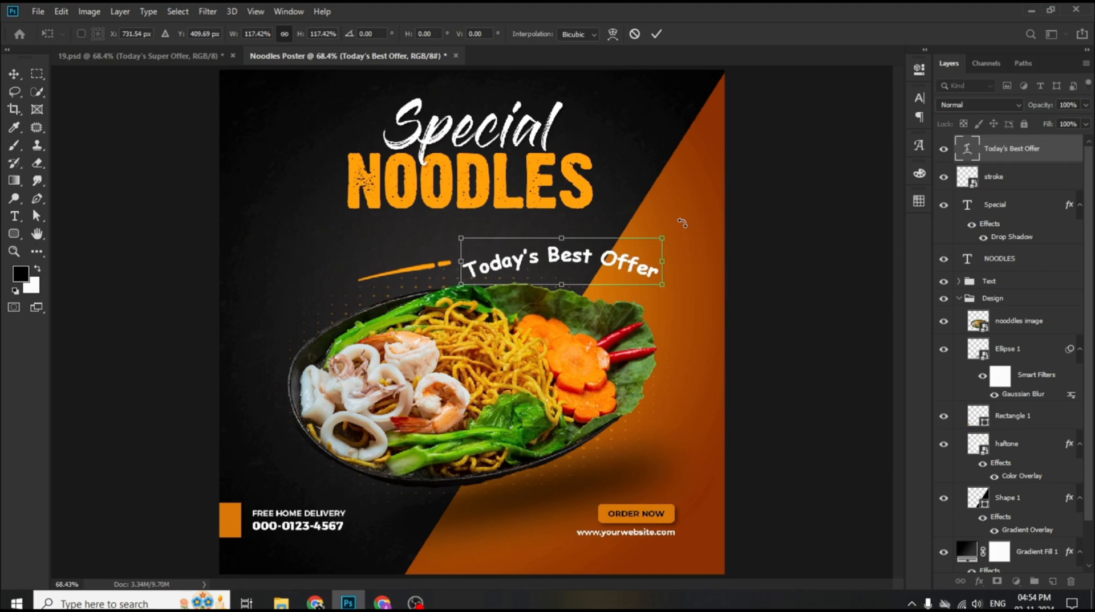
pyautogui.moveTo(682, 225)
pyautogui.mouseDown()
pyautogui.moveTo(677, 252)
pyautogui.moveTo(680, 239)
pyautogui.mouseUp()
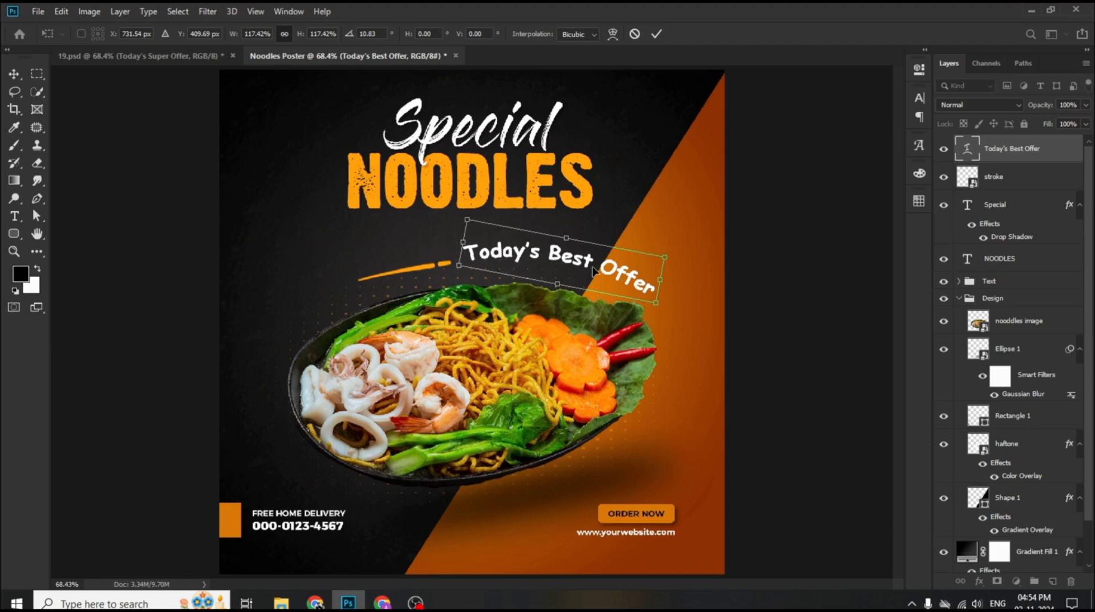
pyautogui.moveTo(588, 265); pyautogui.dragTo(594, 271)
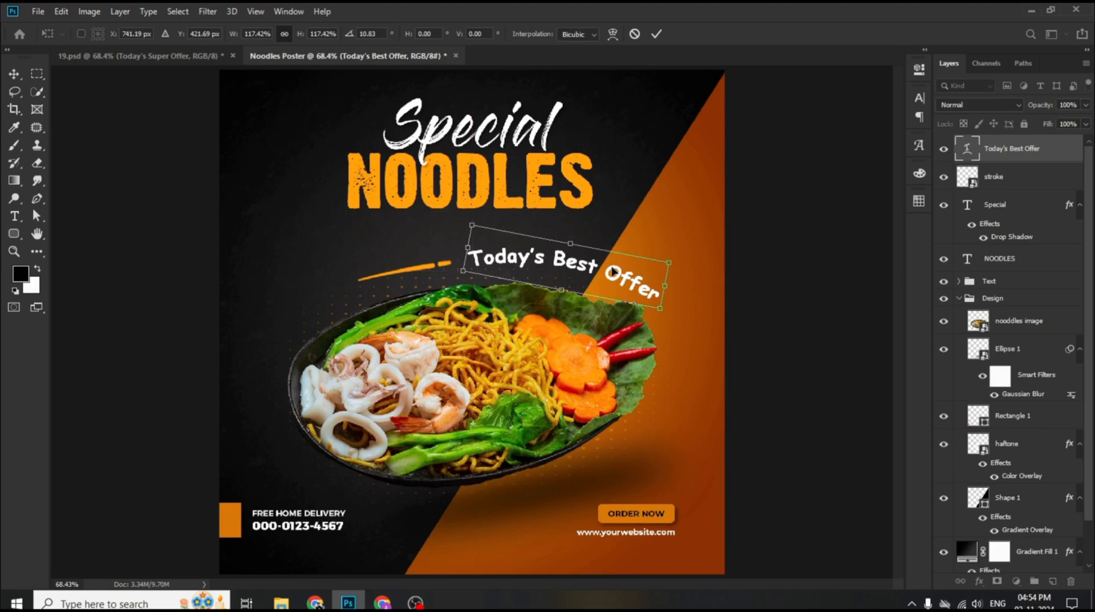
pyautogui.click(656, 33)
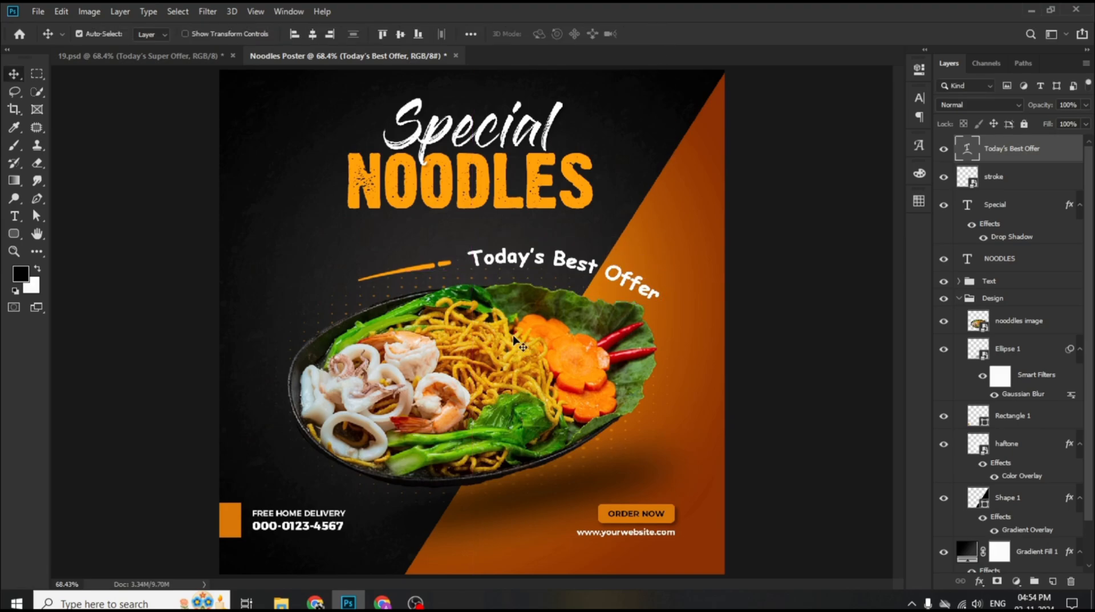
pyautogui.moveTo(443, 268); pyautogui.dragTo(449, 265)
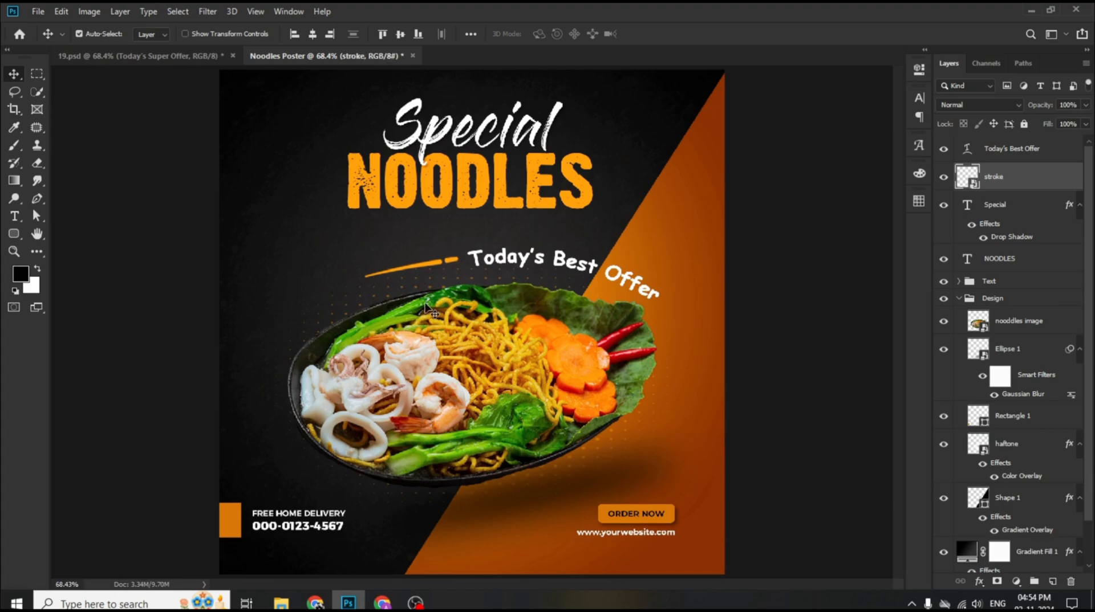
# Step: Enlarge the "Special" and "NOODLES" headline texts together slightly and shift them a little lower on the poster
pyautogui.click(505, 140)
pyautogui.keyDown('shift'); pyautogui.click(502, 200); pyautogui.keyUp('shift')
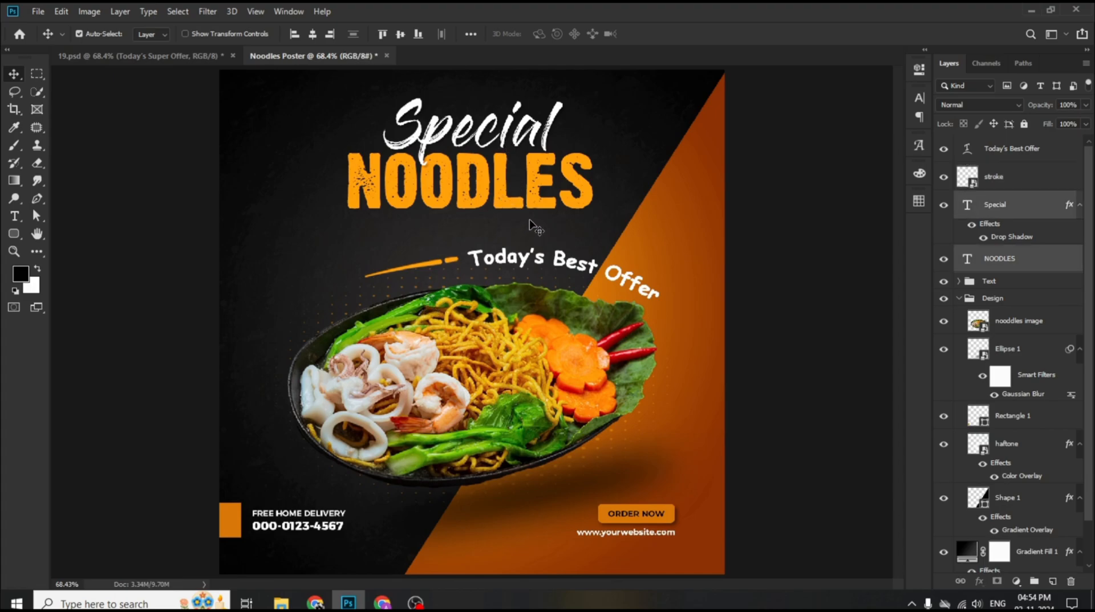
pyautogui.hotkey('ctrl', 't')
pyautogui.moveTo(595, 152); pyautogui.dragTo(603, 152)
pyautogui.moveTo(489, 139); pyautogui.dragTo(485, 141)
pyautogui.click(657, 34)
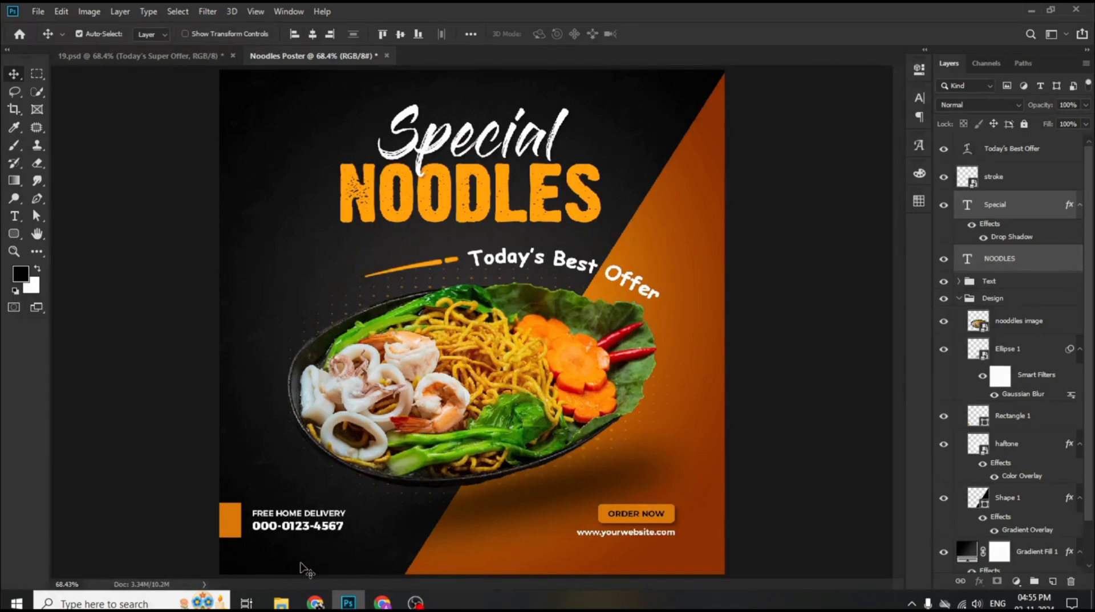
# Step: Place the Logo image from the Food Assets folder in the poster's upper-left corner, beside the headline
pyautogui.moveTo(281, 604)
pyautogui.click(359, 548)
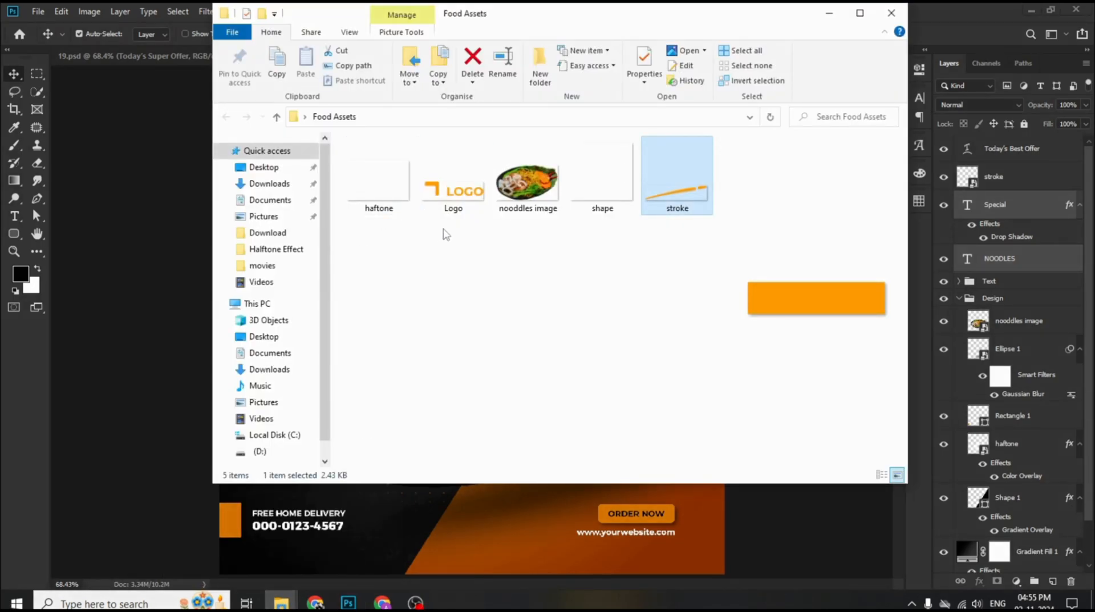
pyautogui.moveTo(453, 188); pyautogui.dragTo(213, 248)
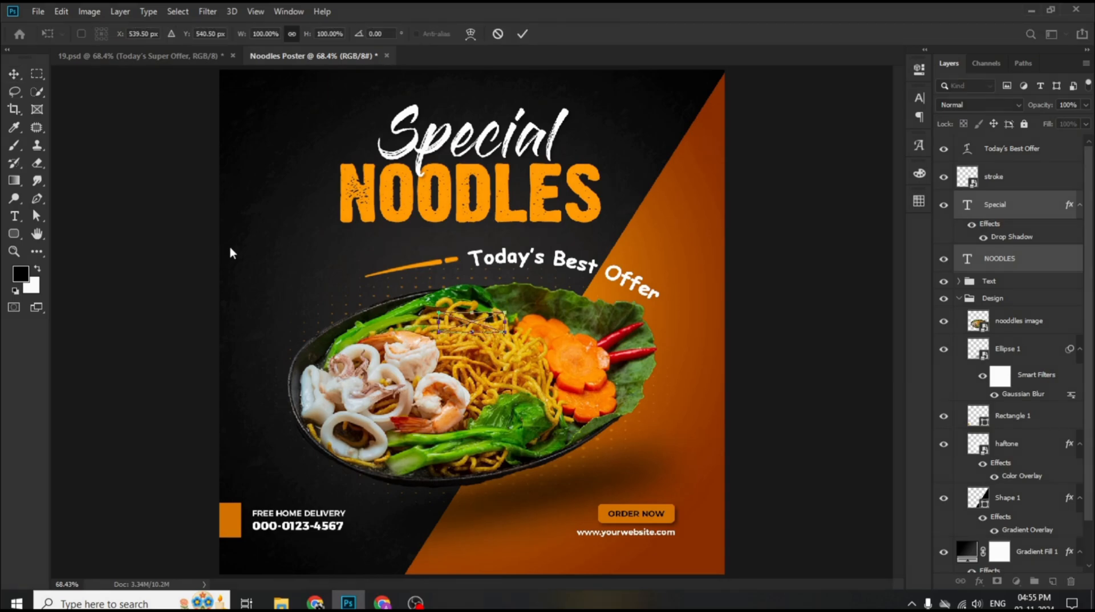
pyautogui.moveTo(476, 327); pyautogui.dragTo(298, 112)
pyautogui.click(522, 34)
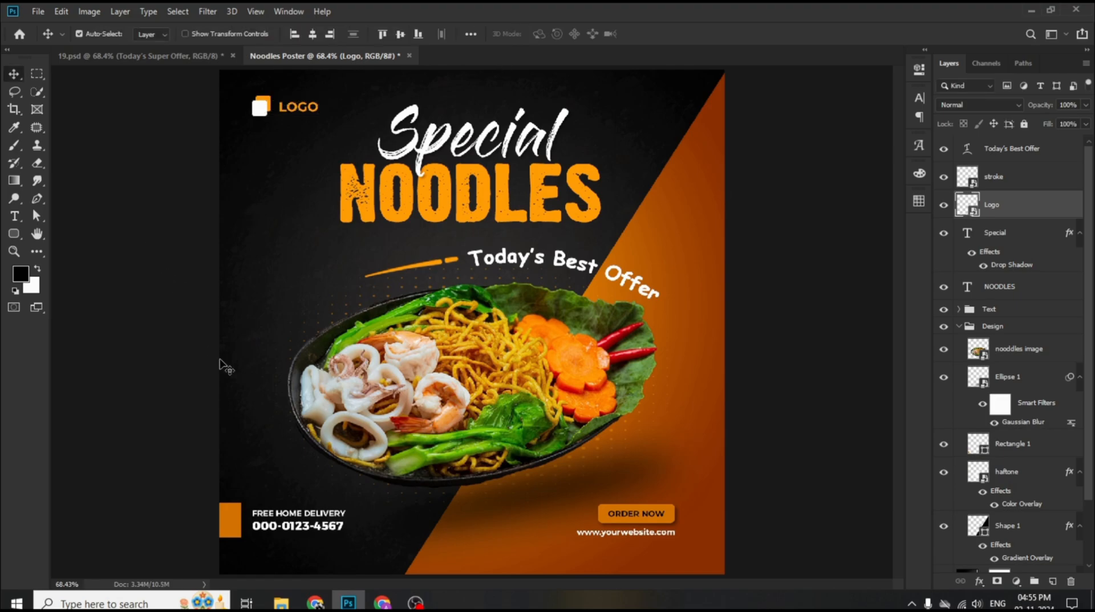
# Step: Slightly enlarge the "FREE HOME DELIVERY" text and the phone number below it together
pyautogui.click(283, 517)
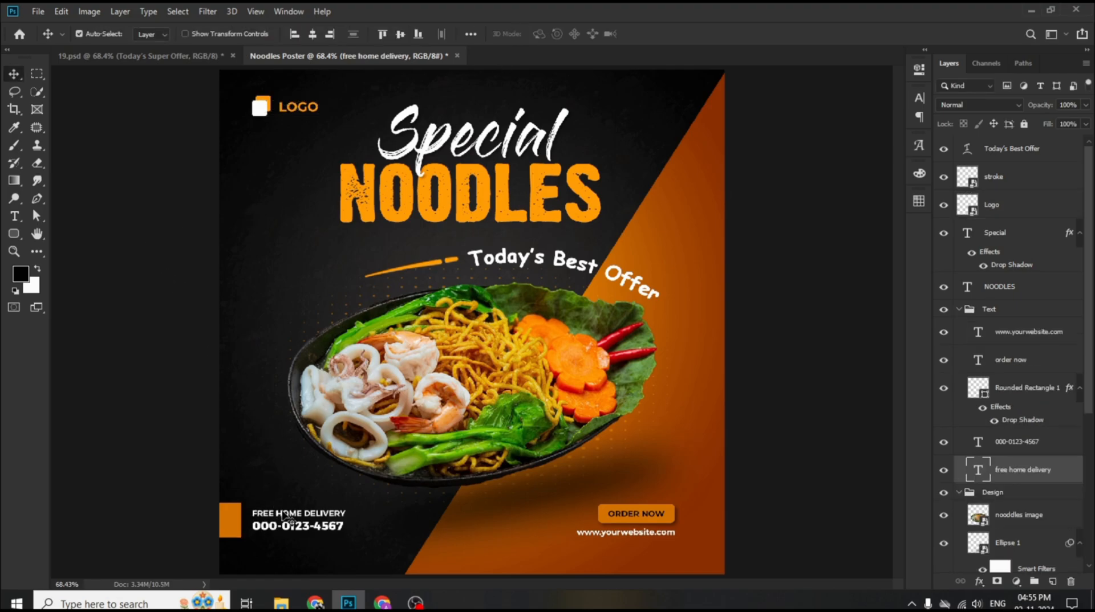
pyautogui.keyDown('shift'); pyautogui.click(296, 530); pyautogui.keyUp('shift')
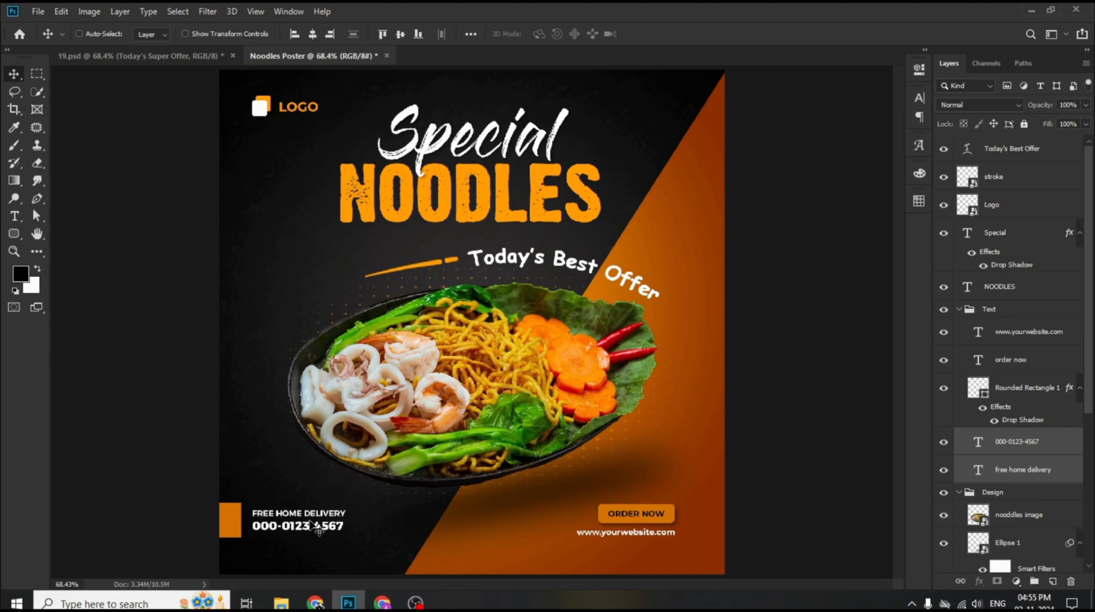
pyautogui.hotkey('ctrl', 't')
pyautogui.moveTo(352, 523)
pyautogui.mouseDown()
pyautogui.moveTo(324, 511)
pyautogui.moveTo(336, 509)
pyautogui.mouseUp()
pyautogui.click(653, 35)
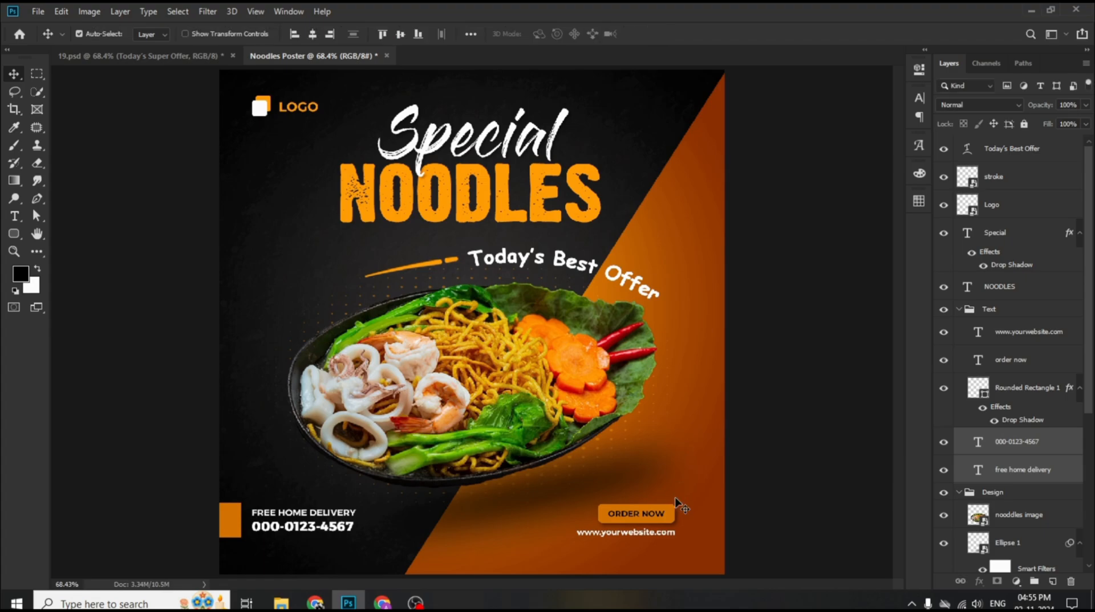
# Step: Scale the ORDER NOW button, its label and the website text together to 109.75% and shift them toward the poster's right edge
pyautogui.click(671, 519)
pyautogui.keyDown('shift'); pyautogui.click(659, 514); pyautogui.keyUp('shift')
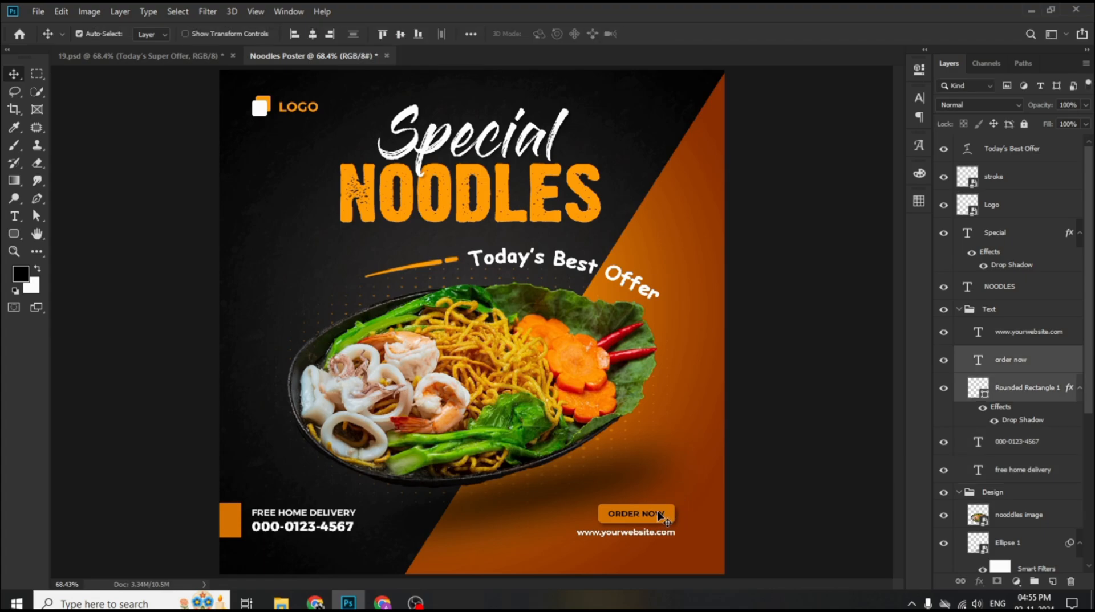
pyautogui.keyDown('shift'); pyautogui.click(656, 531); pyautogui.keyUp('shift')
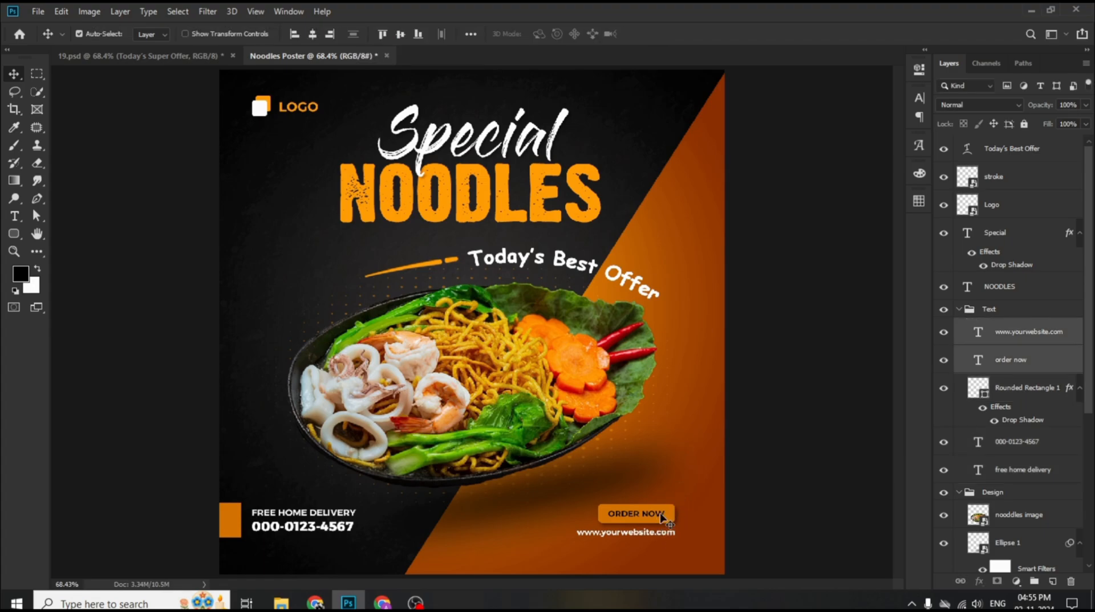
pyautogui.keyDown('shift'); pyautogui.click(671, 519); pyautogui.keyUp('shift')
pyautogui.hotkey('ctrl', 't')
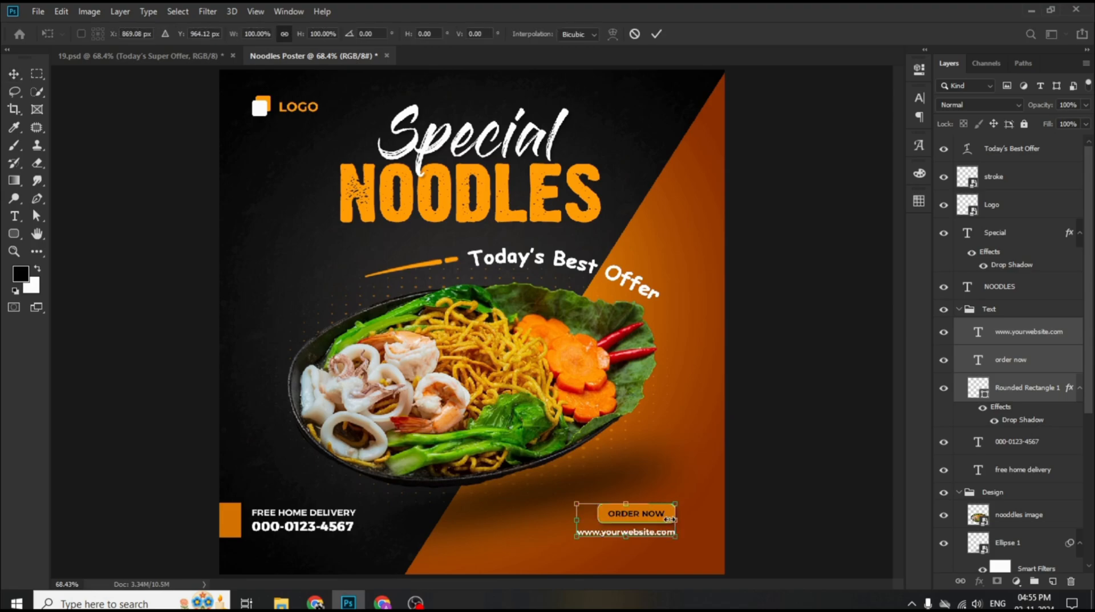
pyautogui.moveTo(677, 522); pyautogui.dragTo(686, 515)
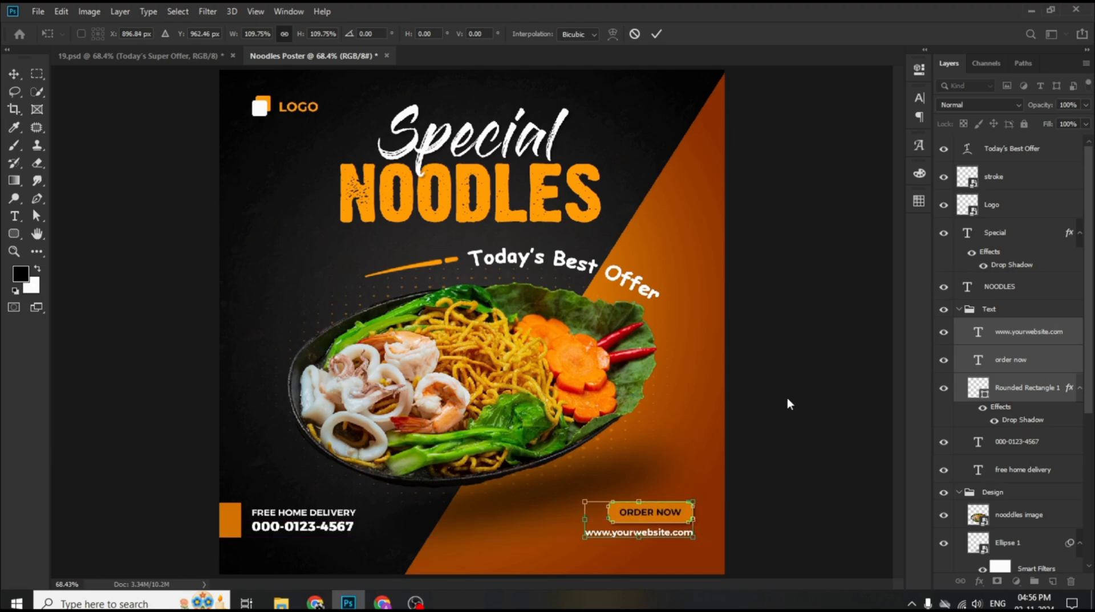
pyautogui.click(656, 34)
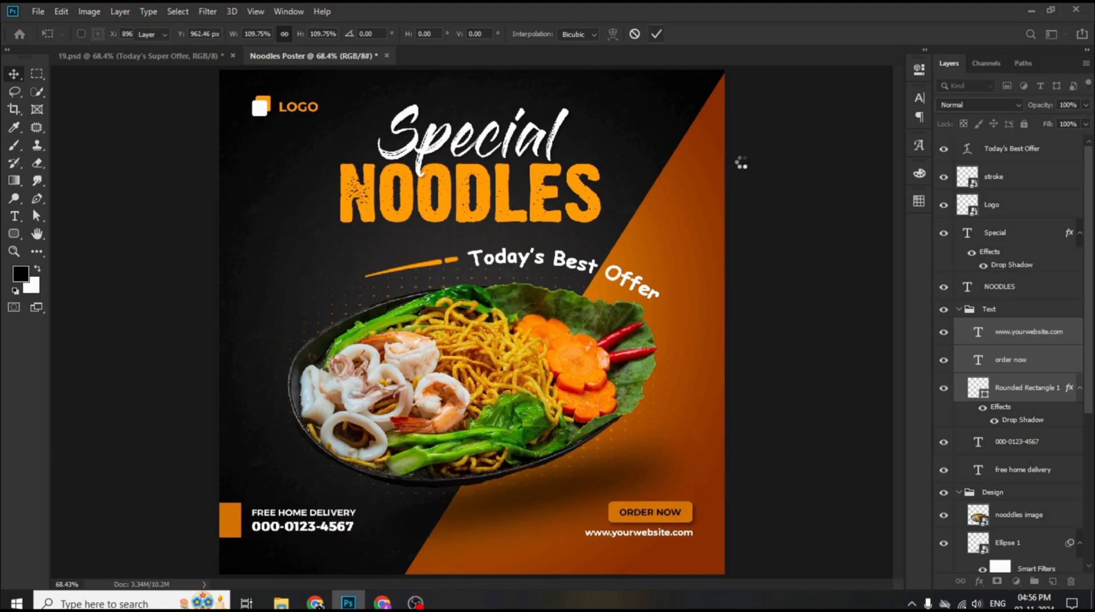
# Step: Move the Text group down to Y 982.91 px and lower the small orange rectangle to line up with the contact text
pyautogui.click(1015, 298)
pyautogui.click(1015, 313)
pyautogui.hotkey('ctrl', 't')
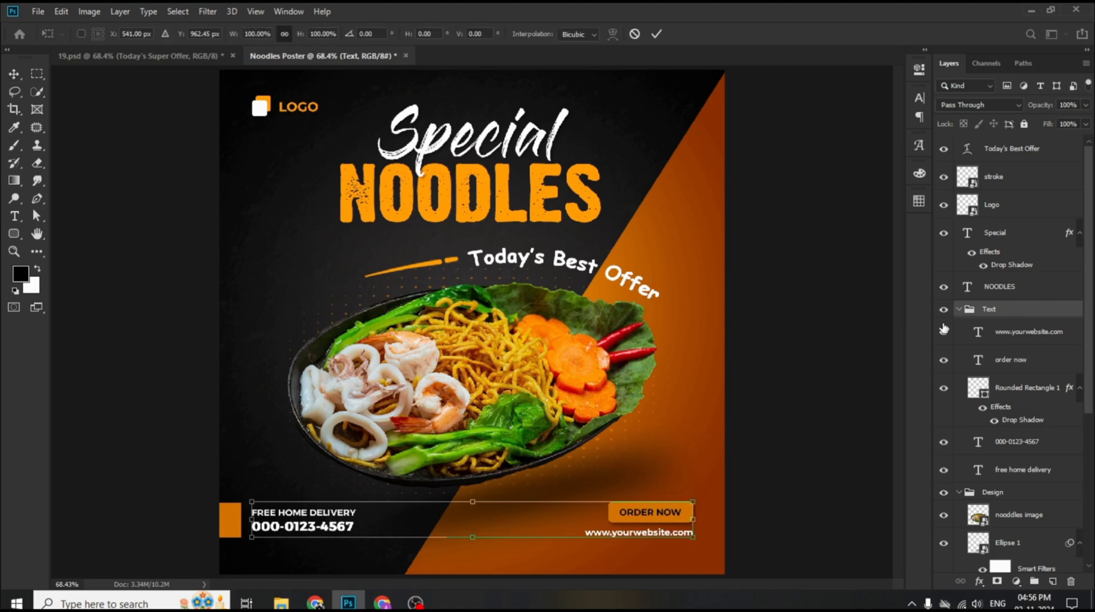
pyautogui.moveTo(663, 523); pyautogui.dragTo(639, 497)
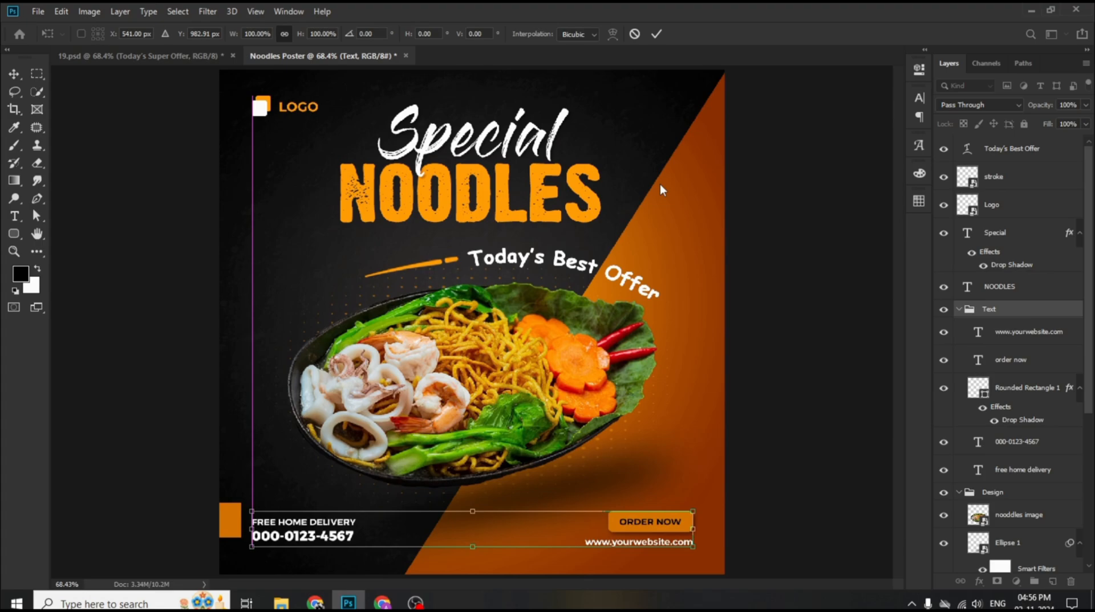
pyautogui.click(656, 34)
pyautogui.moveTo(232, 524); pyautogui.dragTo(230, 532)
pyautogui.click(114, 406)
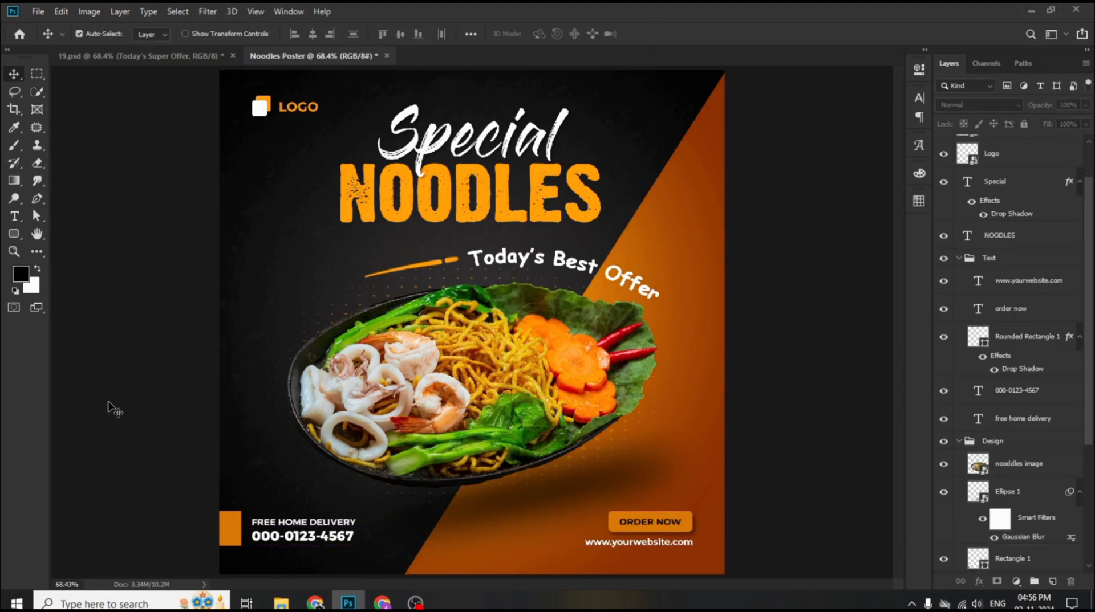
pyautogui.scroll(-1, 402, 357)
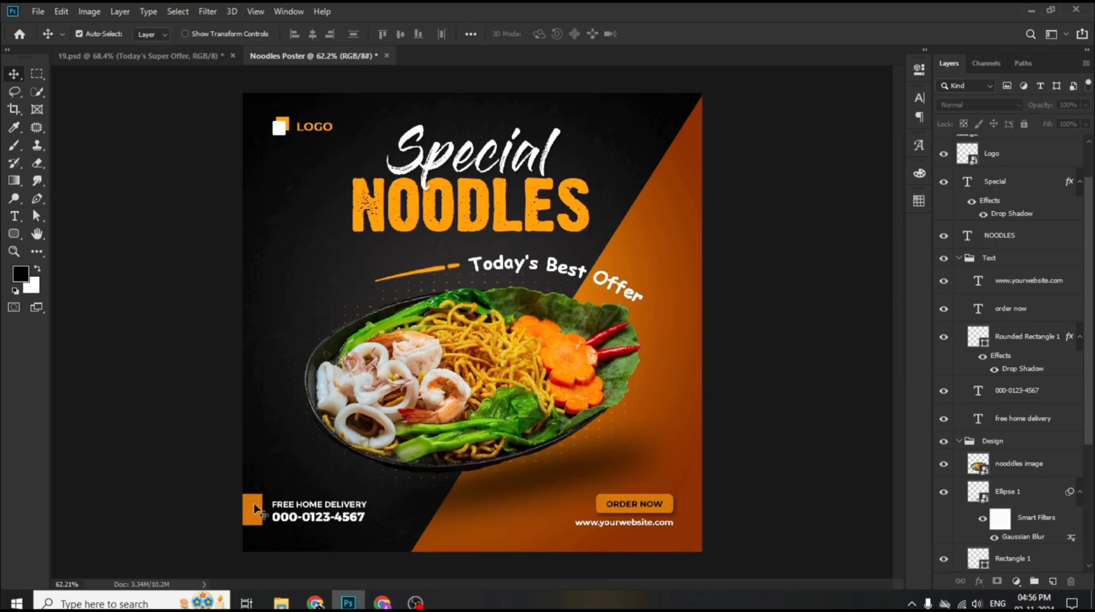
pyautogui.moveTo(255, 507); pyautogui.dragTo(255, 510)
pyautogui.click(178, 420)
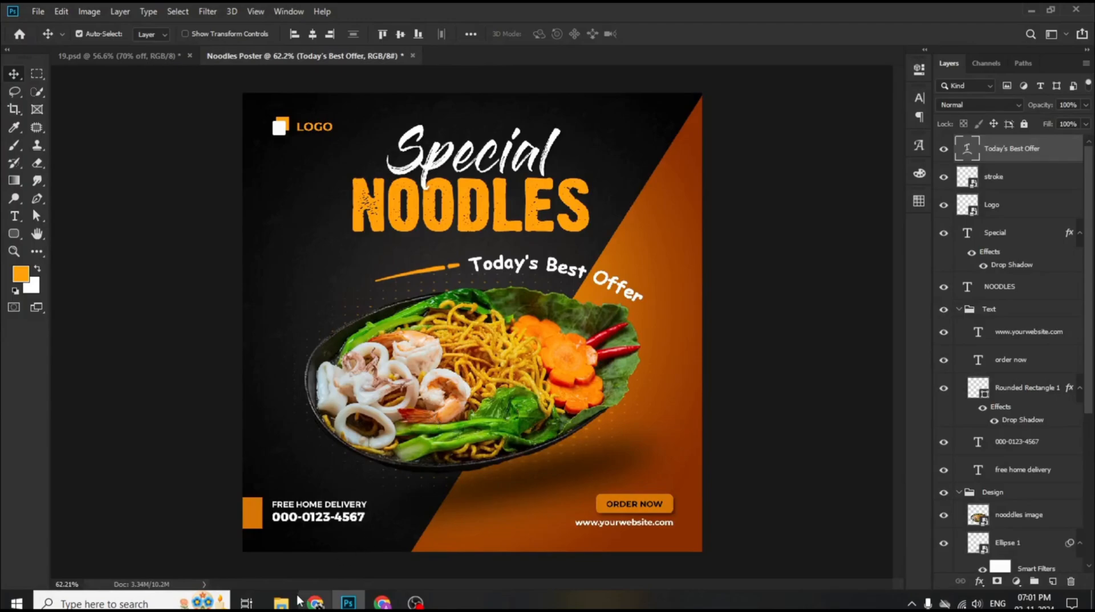
# Step: Place the speech-bubble shape image from the Food Assets folder at the left of the orange stroke, at about X 178 px, Y 429 px
pyautogui.moveTo(281, 603)
pyautogui.click(388, 530)
pyautogui.moveTo(588, 200); pyautogui.dragTo(140, 298)
pyautogui.moveTo(429, 314); pyautogui.dragTo(301, 273)
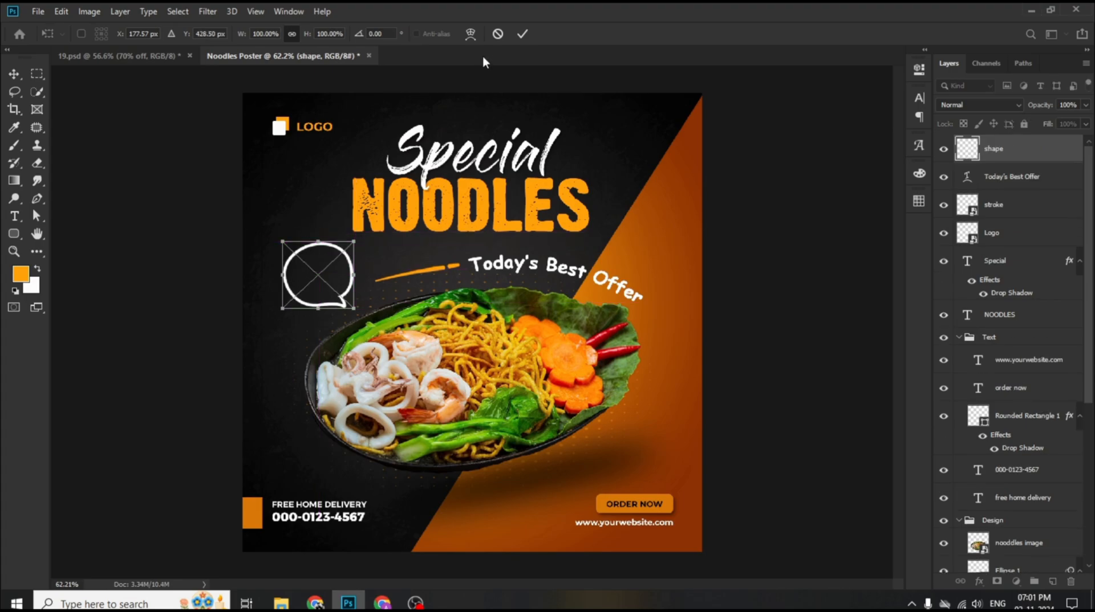
pyautogui.click(520, 34)
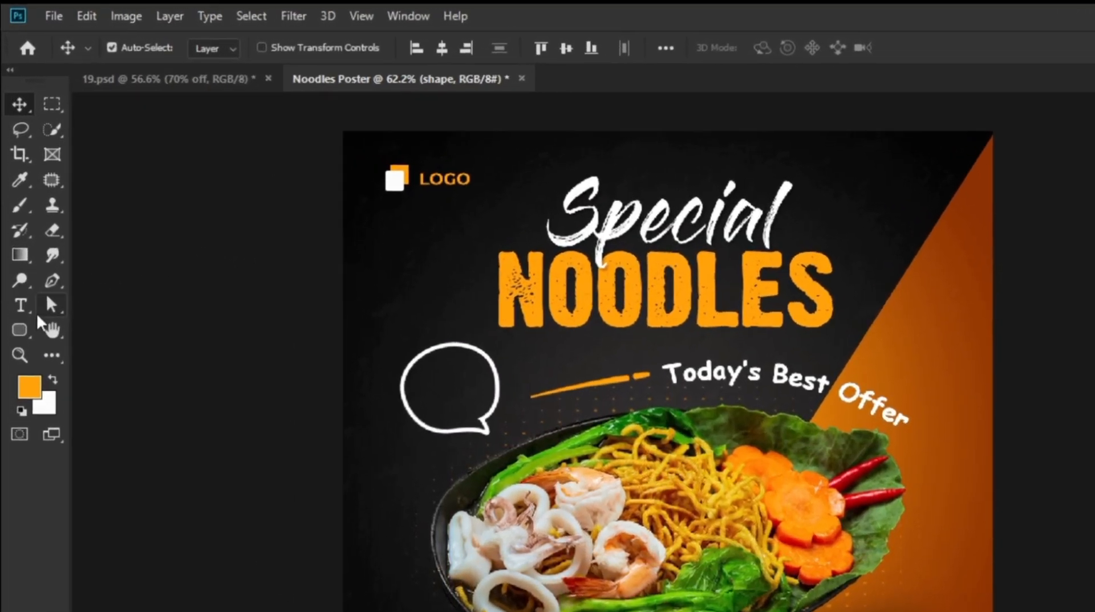
# Step: Set the Type tool to Montserrat ExtraBold with the orange text color ff9b03
pyautogui.click(20, 306)
pyautogui.click(238, 51)
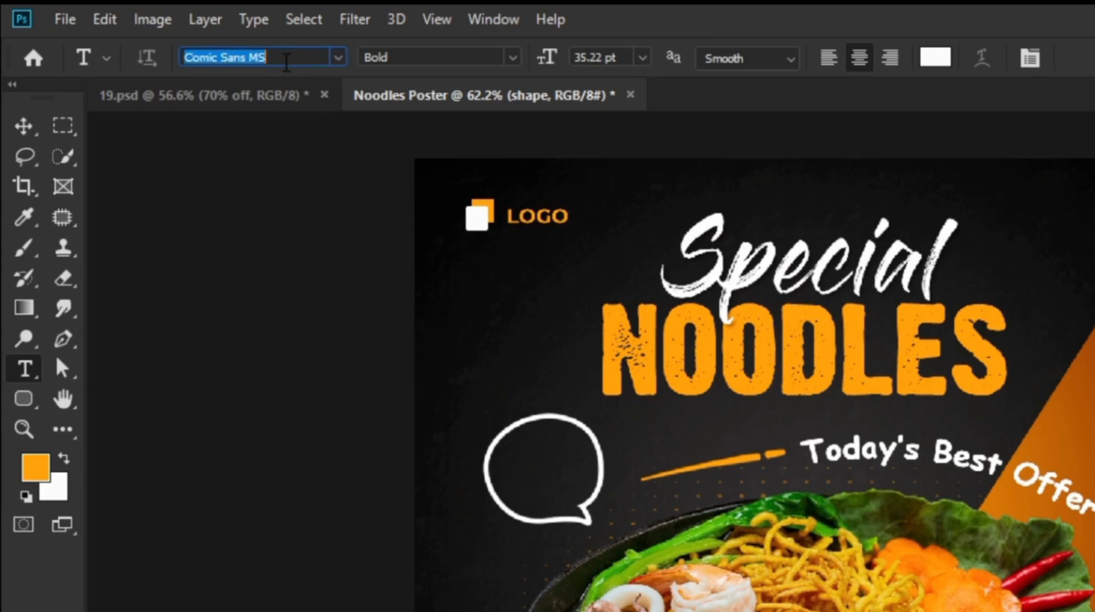
pyautogui.write('mont')
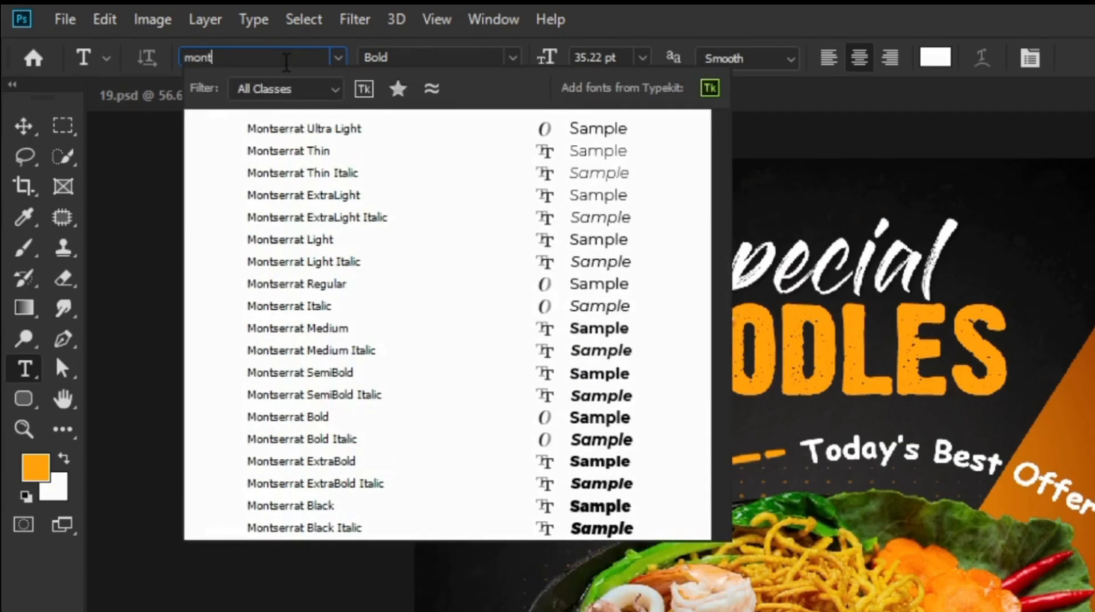
pyautogui.click(289, 462)
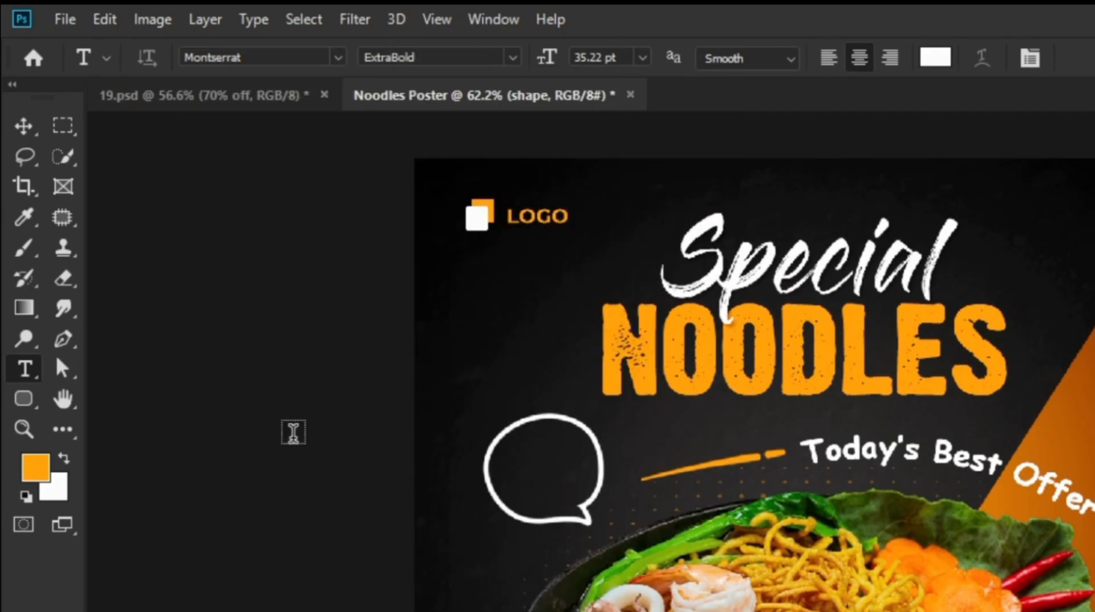
pyautogui.click(935, 58)
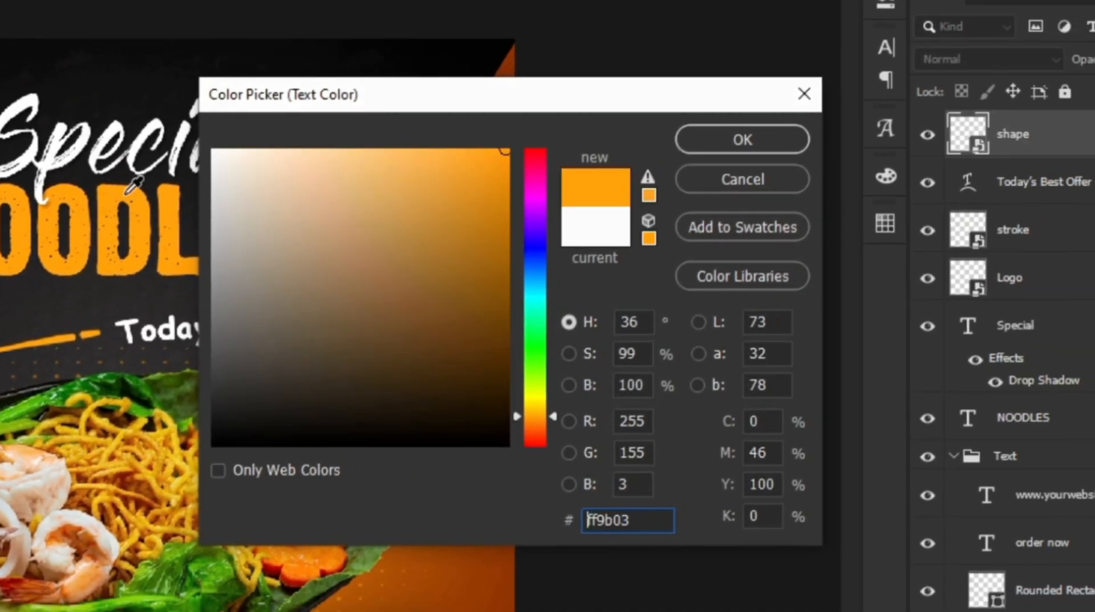
pyautogui.click(702, 139)
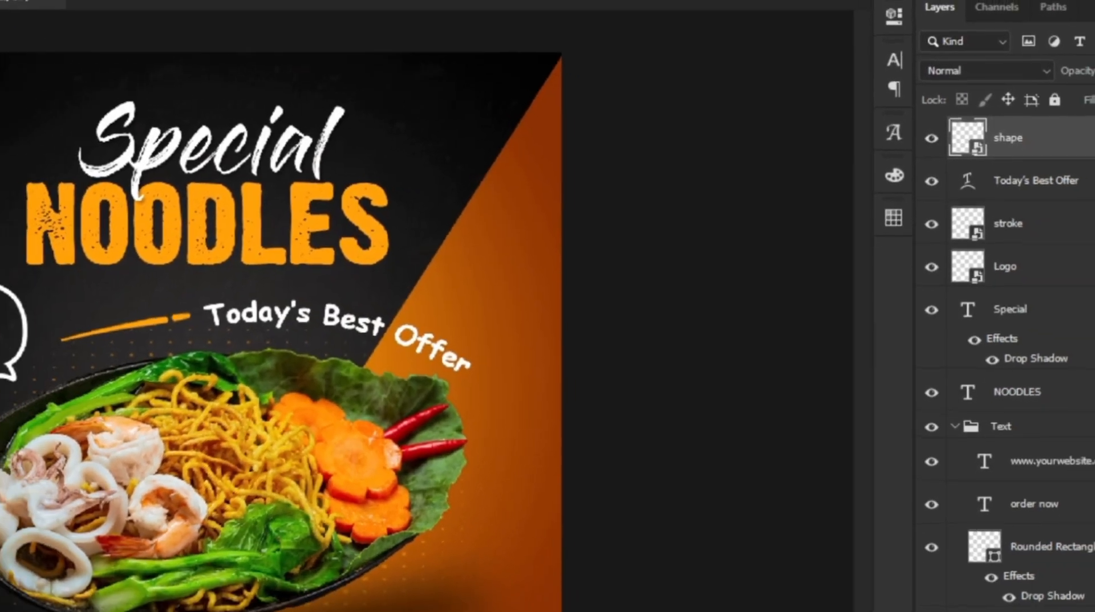
# Step: Add the text "70%" on the dark background above the speech bubble and commit it
pyautogui.click(209, 202)
pyautogui.click(272, 240)
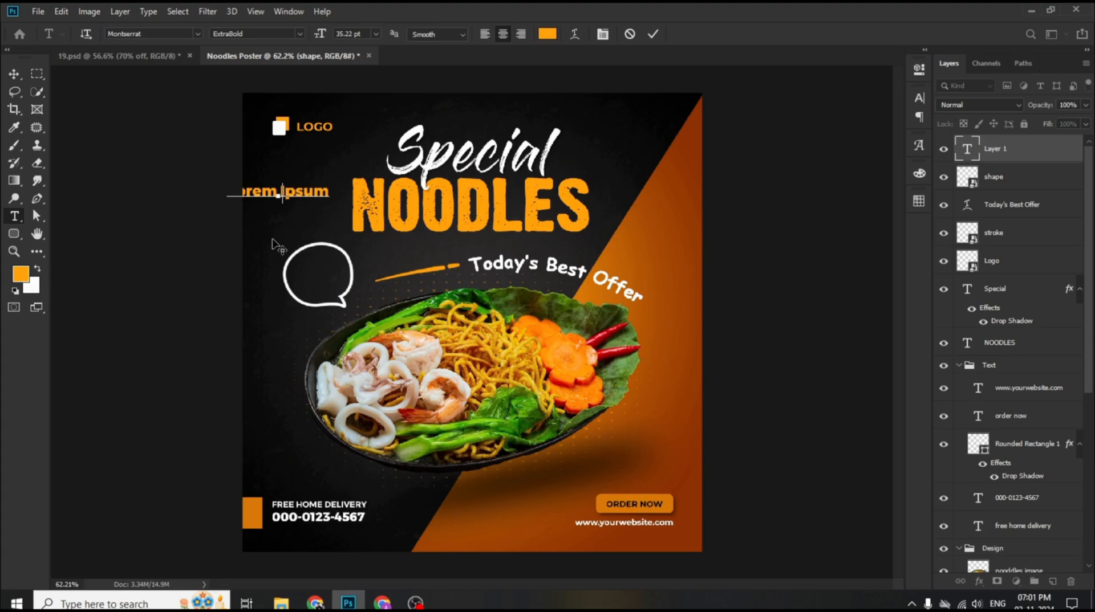
pyautogui.write('70')
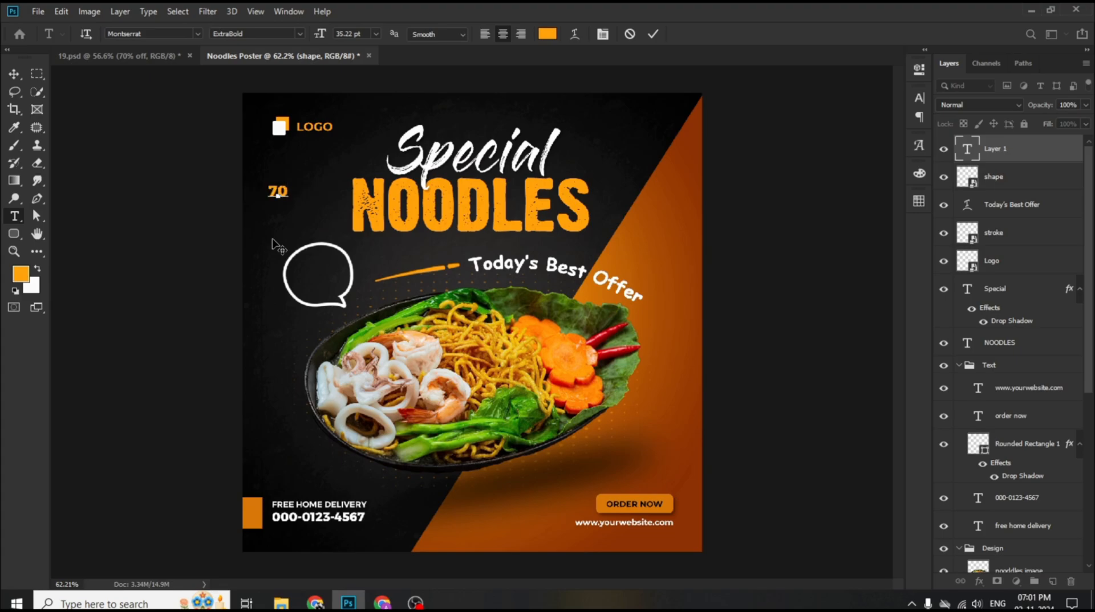
pyautogui.write('%')
pyautogui.click(654, 35)
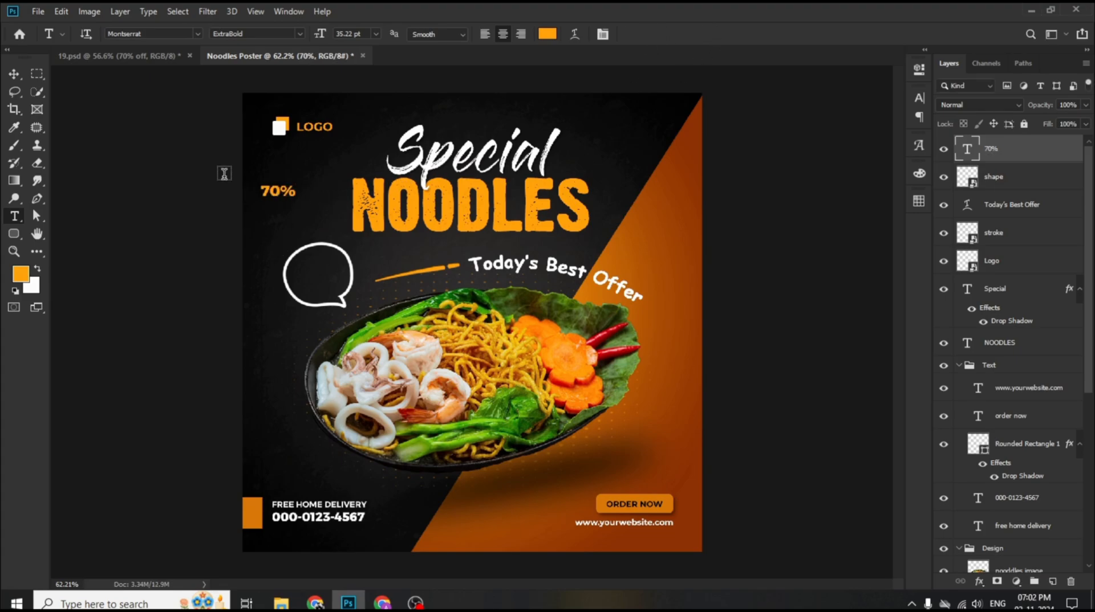
# Step: Duplicate the "70%" text directly below the original and change the copy to "OFF"
pyautogui.click(18, 76)
pyautogui.moveTo(277, 192)
pyautogui.mouseDown()
pyautogui.moveTo(275, 220)
pyautogui.moveTo(272, 210)
pyautogui.mouseUp()
pyautogui.doubleClick(278, 210)
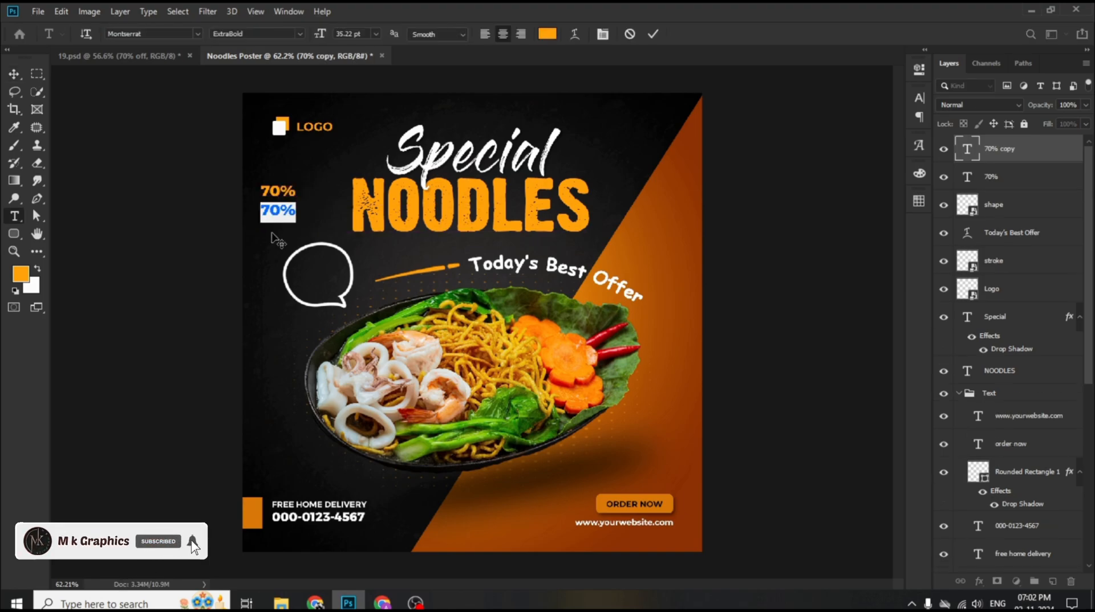
pyautogui.write('OF')
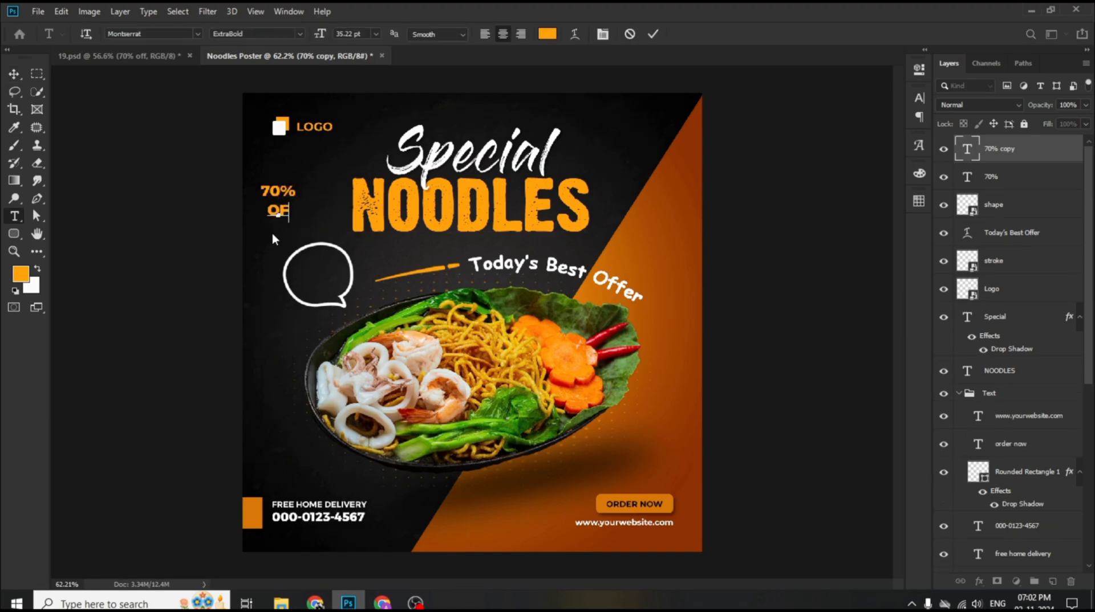
pyautogui.write('F')
# Step: Recolor the "OFF" text to white ffffff, commit it, and move it up closer beneath the "70%" text
pyautogui.hotkey('ctrl', 'a')
pyautogui.click(548, 35)
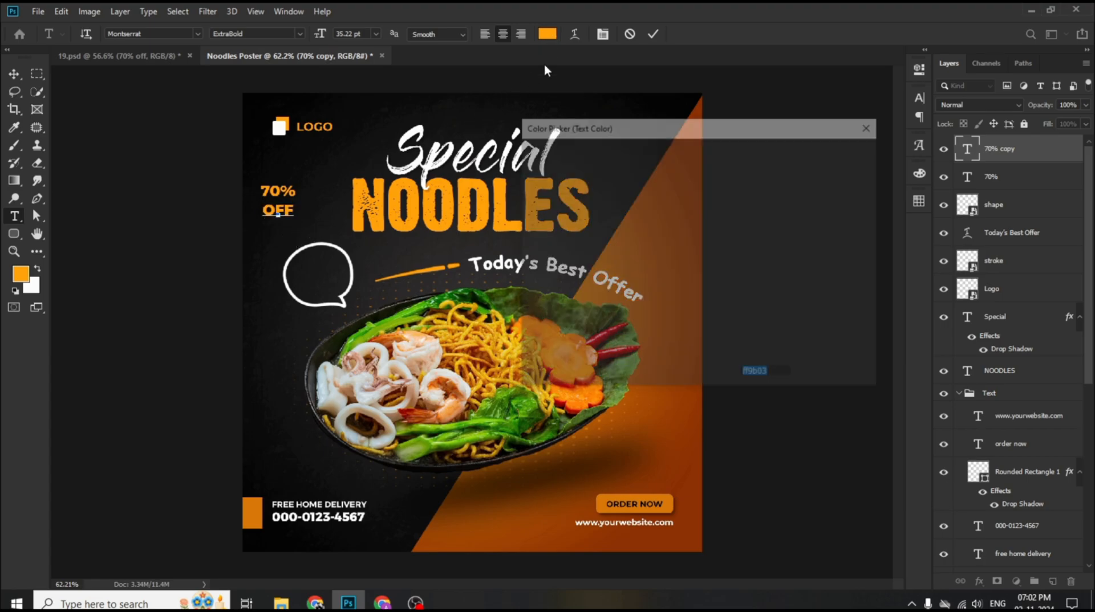
pyautogui.write('ffffff')
pyautogui.click(804, 158)
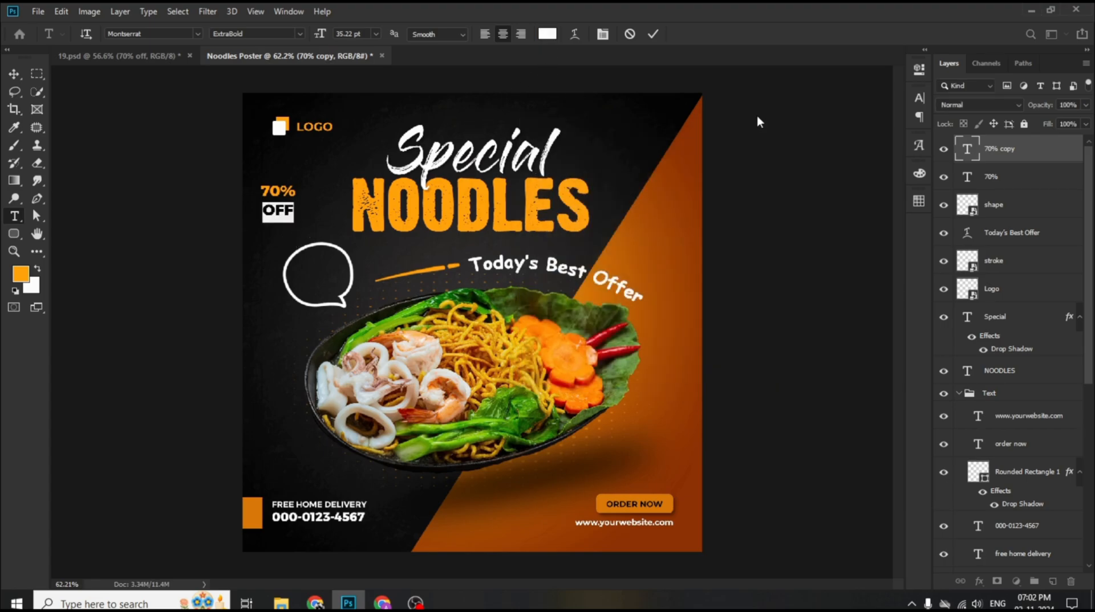
pyautogui.click(655, 34)
pyautogui.press('v')
pyautogui.moveTo(288, 211); pyautogui.dragTo(287, 203)
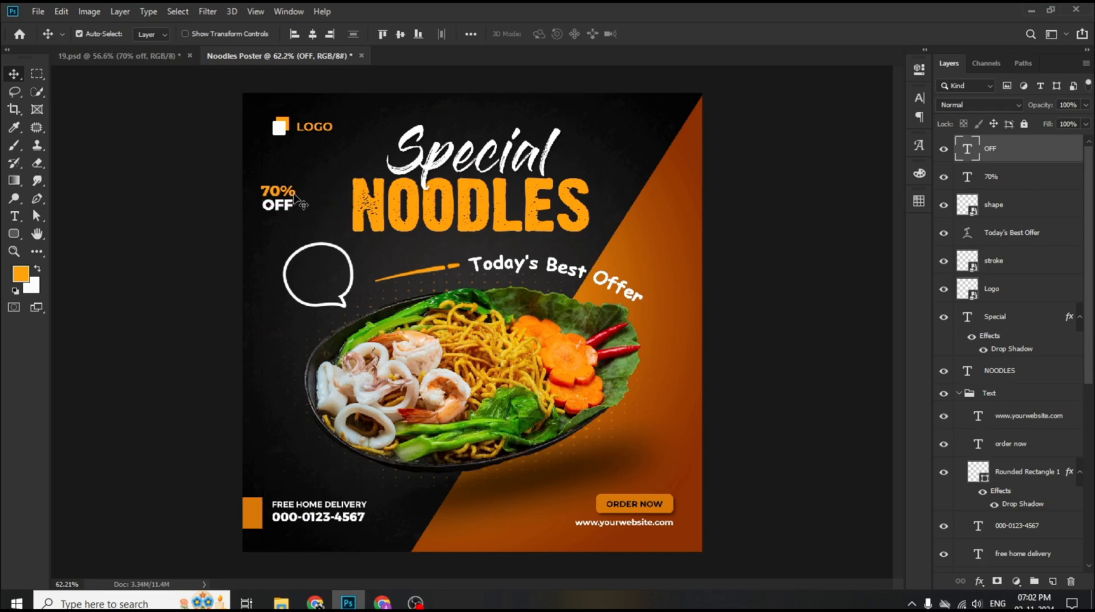
# Step: Scale the "70%" and "OFF" texts together to about 133%, rotate them about -15°, and place them inside the speech bubble
pyautogui.keyDown('shift'); pyautogui.click(1020, 177); pyautogui.keyUp('shift')
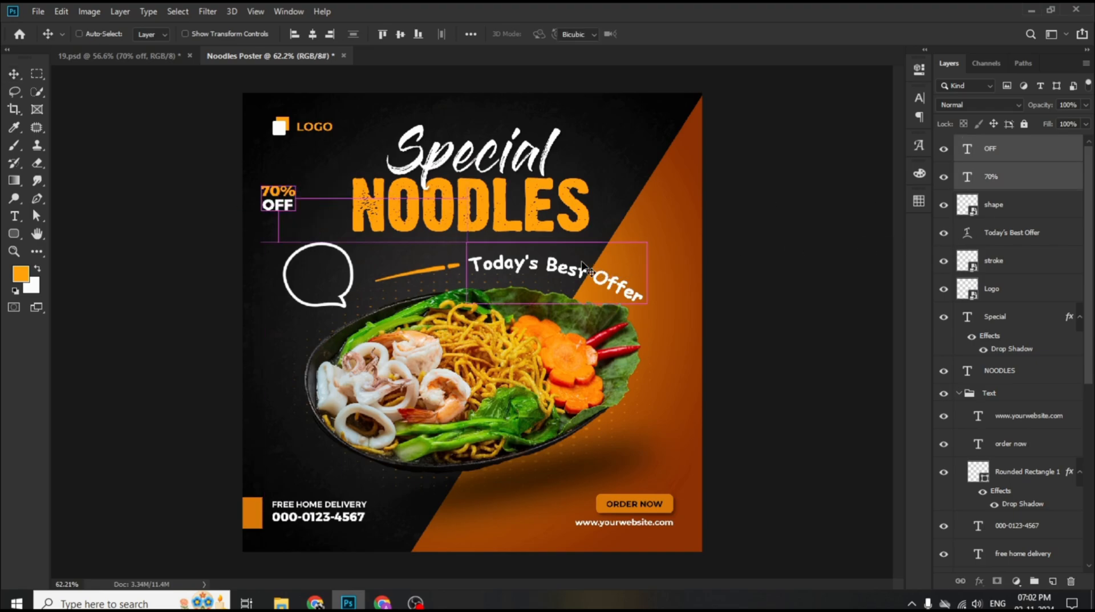
pyautogui.hotkey('ctrl', 't')
pyautogui.moveTo(301, 209); pyautogui.dragTo(356, 240)
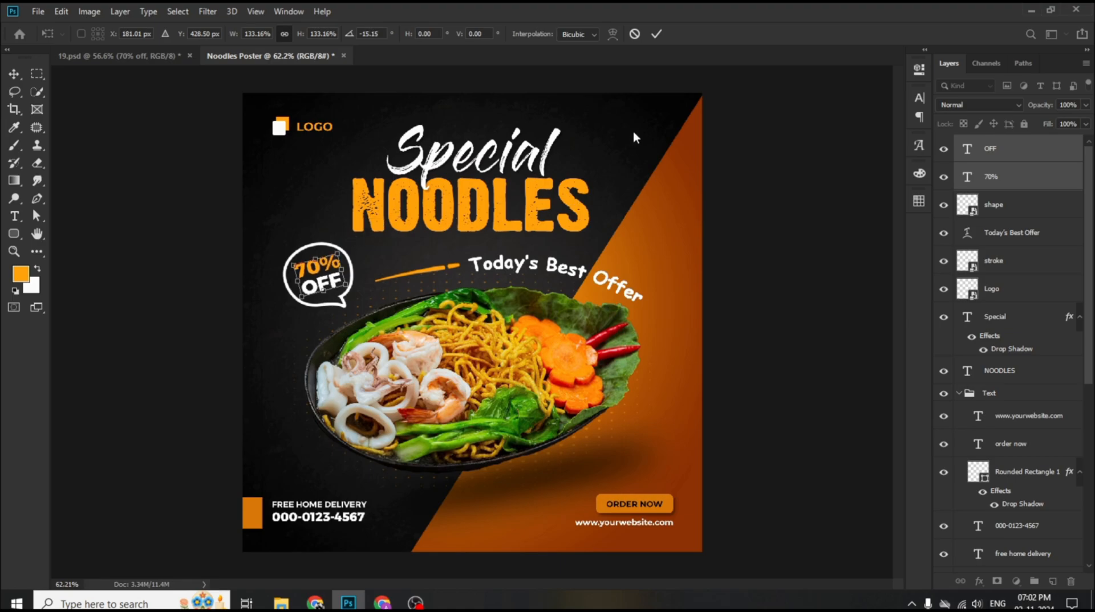
pyautogui.click(655, 35)
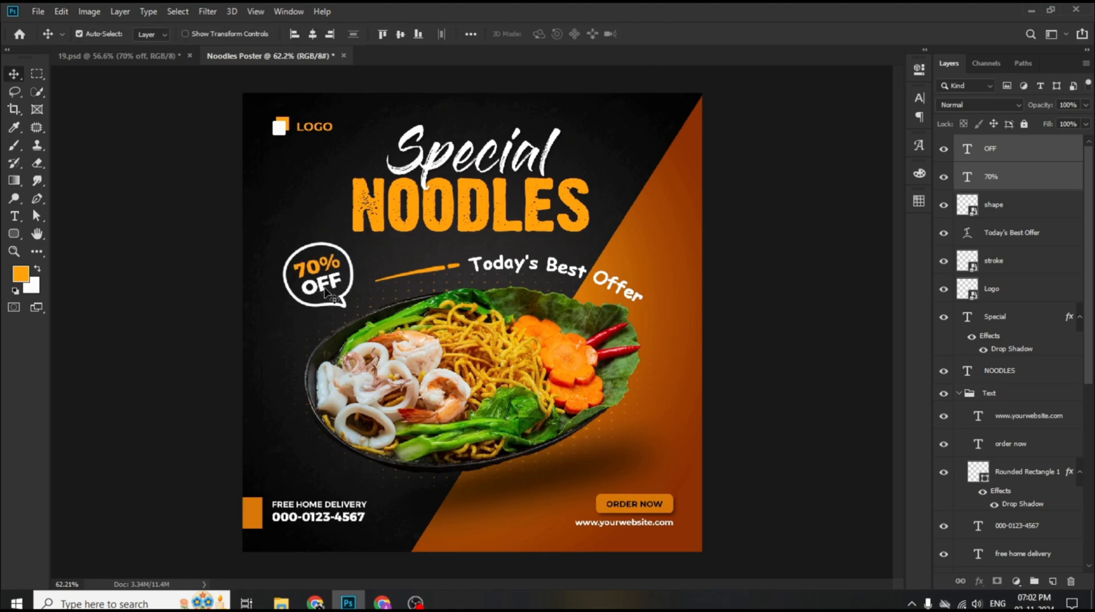
pyautogui.click(840, 229)
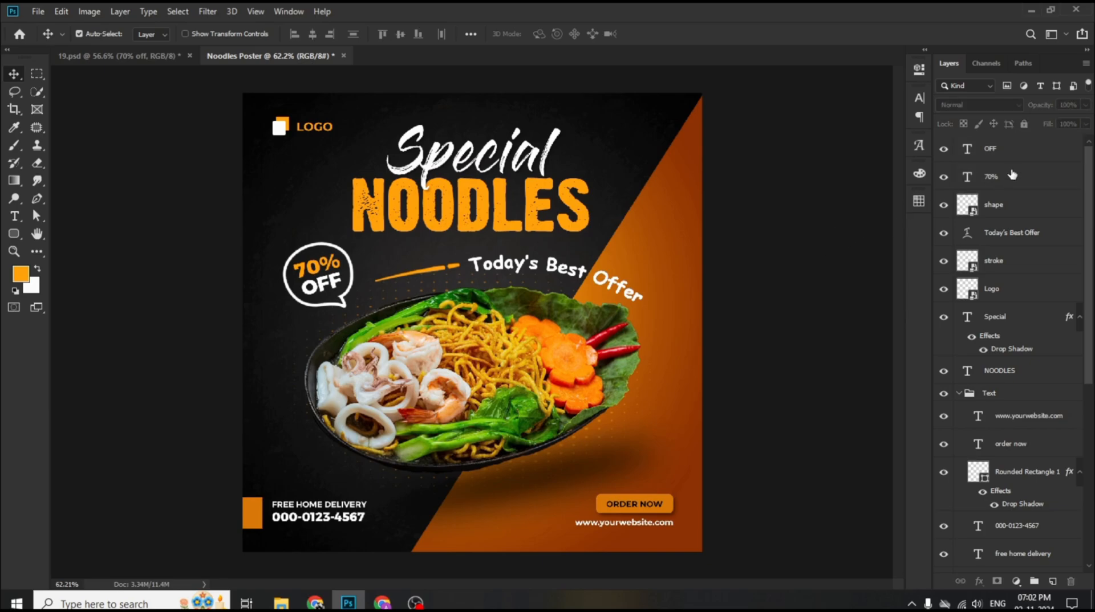
# Step: Scale only the "OFF" text down to about 80%, keeping it beneath "70%" in the speech bubble
pyautogui.click(1007, 149)
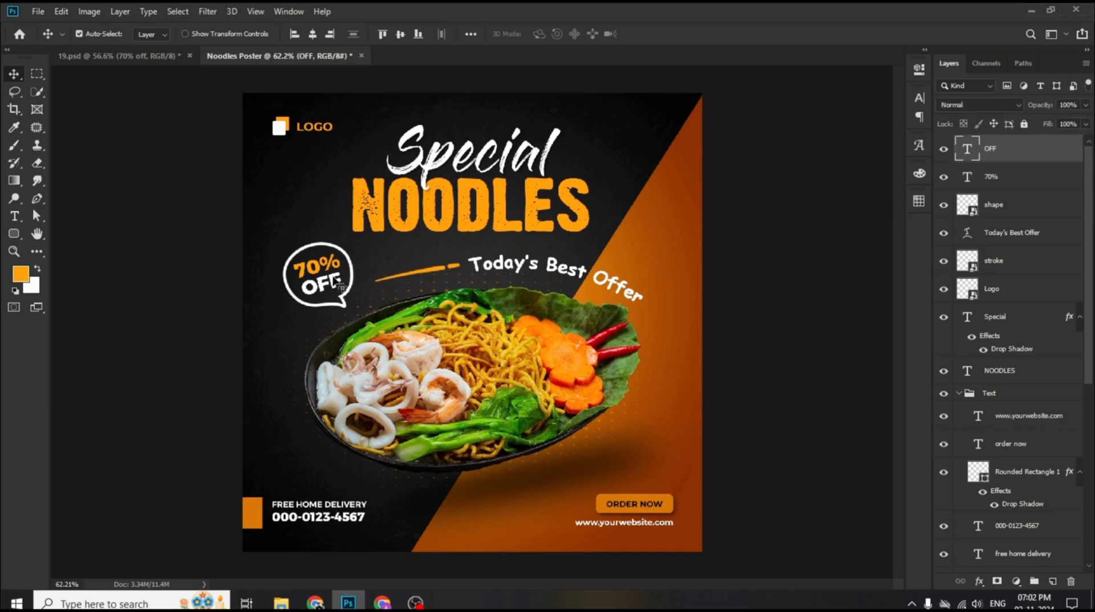
pyautogui.scroll(5, 338, 285)
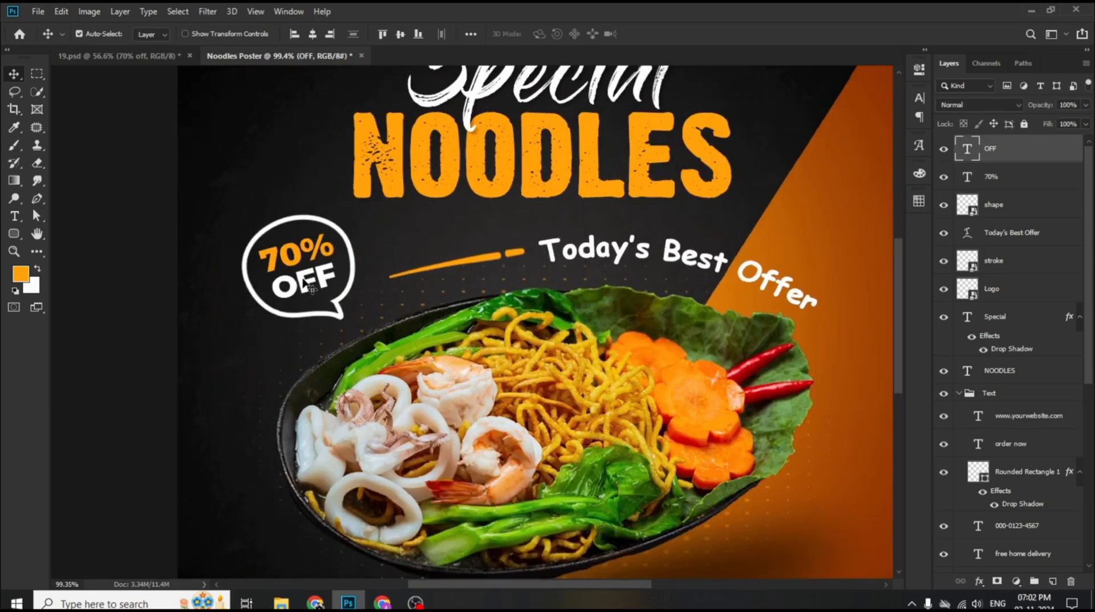
pyautogui.hotkey('ctrl', 't')
pyautogui.moveTo(340, 286); pyautogui.dragTo(310, 282)
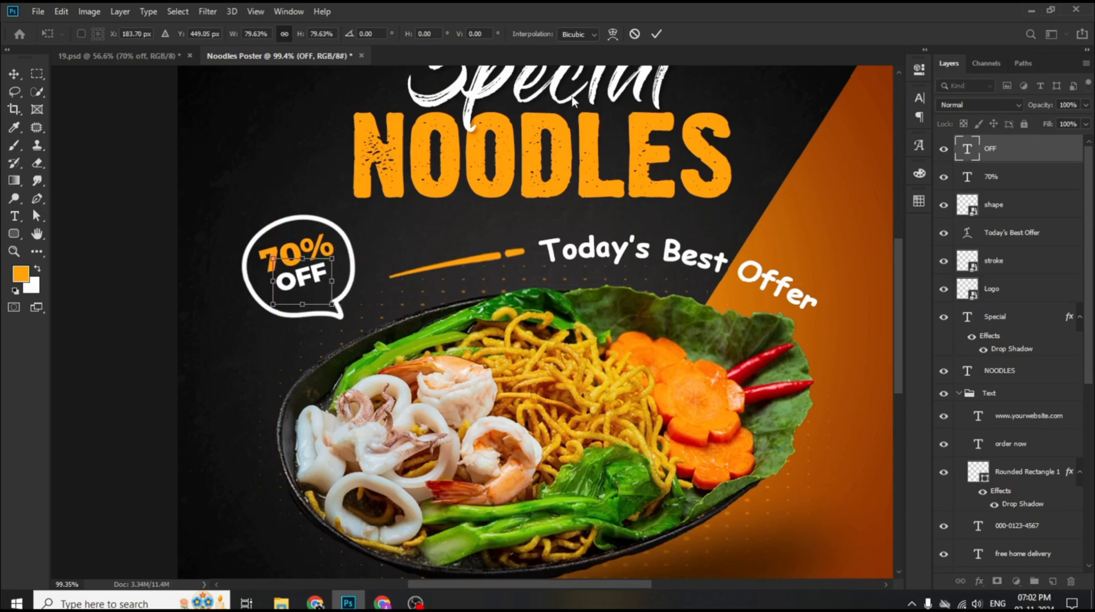
pyautogui.click(657, 35)
# Step: Center the "70%" and "OFF" texts together inside the speech bubble at about X 178 px, Y 428.5 px, and deselect them
pyautogui.keyDown('shift'); pyautogui.click(1004, 178); pyautogui.keyUp('shift')
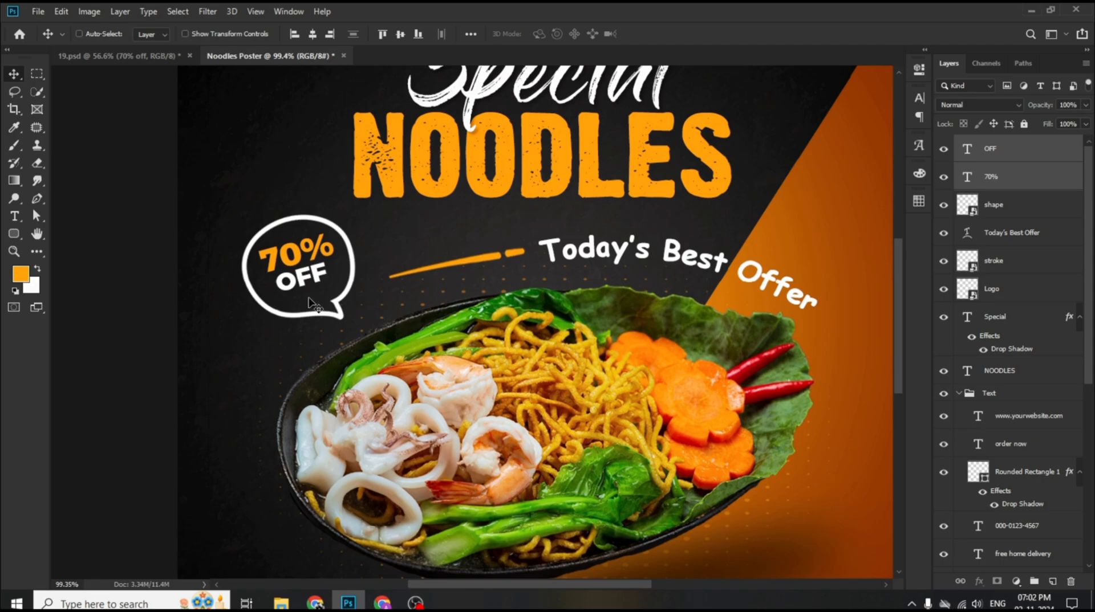
pyautogui.hotkey('ctrl', 't')
pyautogui.moveTo(300, 254); pyautogui.dragTo(302, 256)
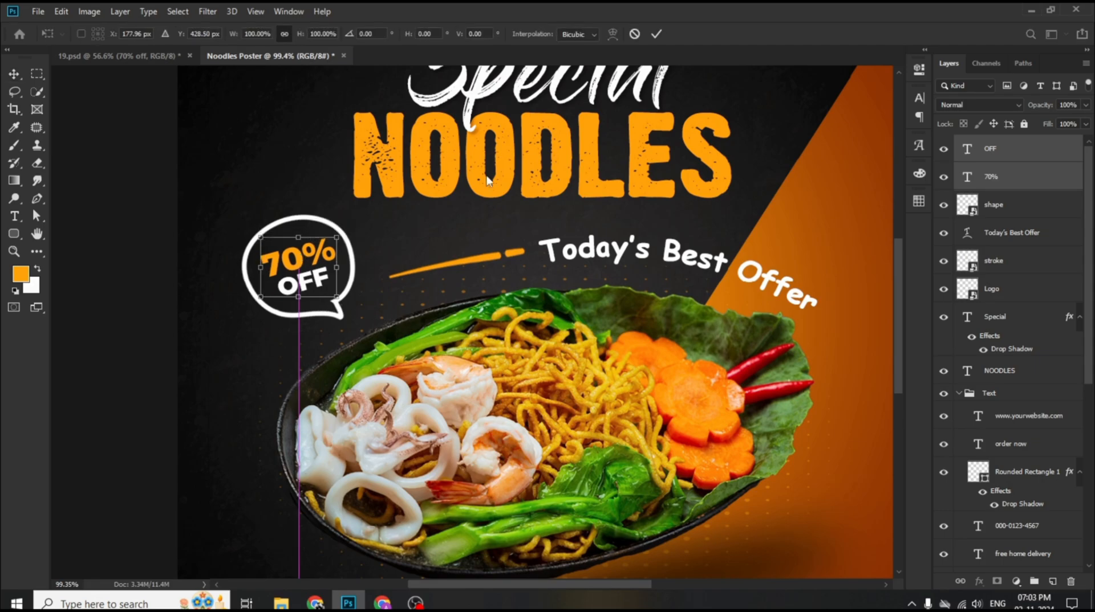
pyautogui.click(656, 34)
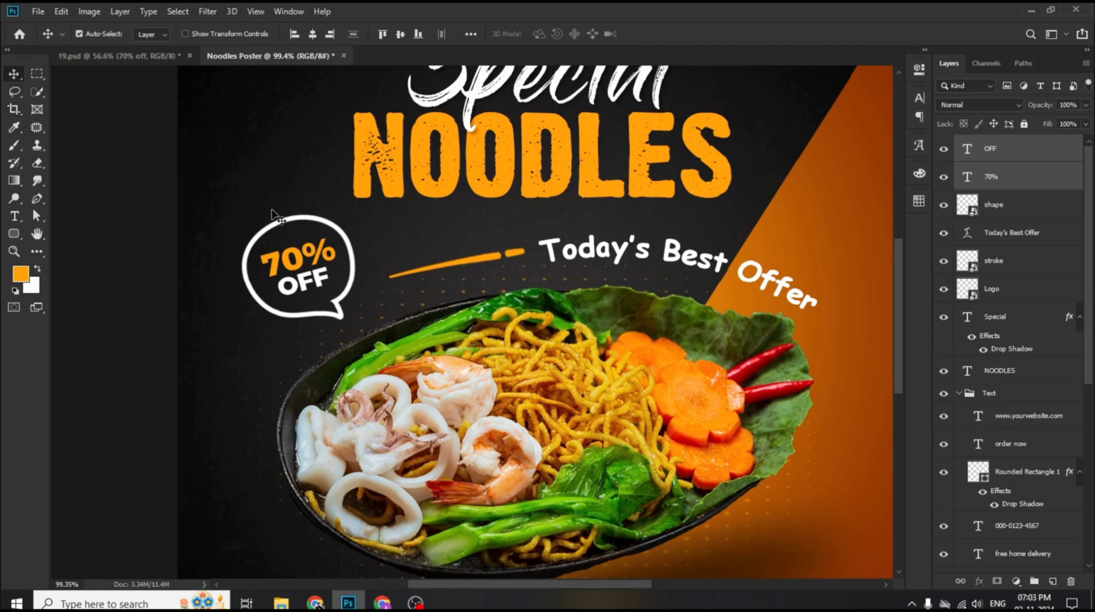
pyautogui.press('z')
pyautogui.rightClick(245, 151)
pyautogui.click(302, 166)
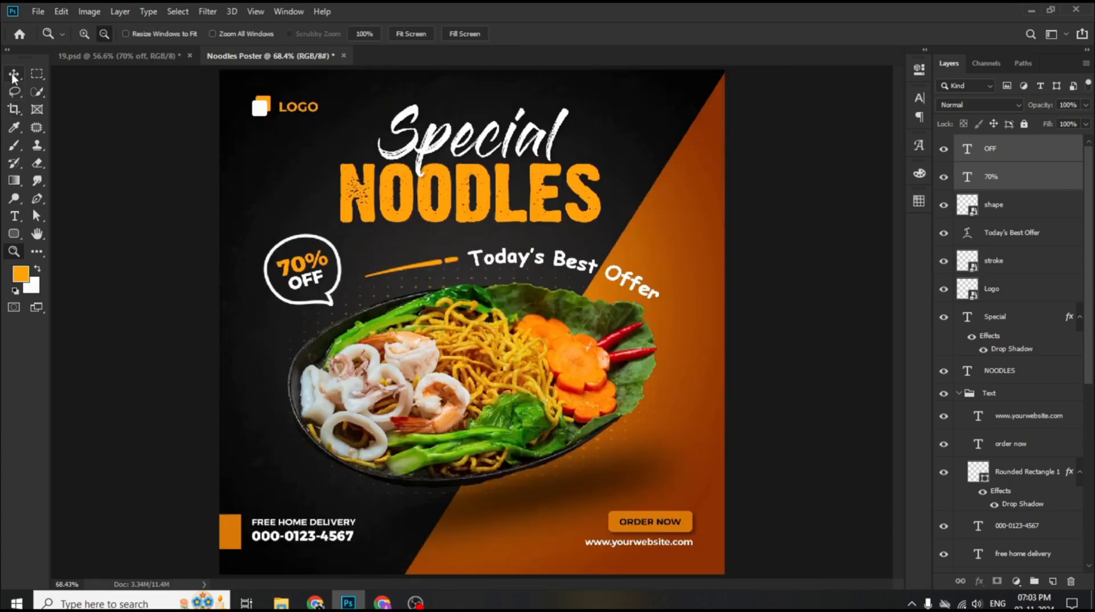
pyautogui.click(14, 74)
pyautogui.click(190, 269)
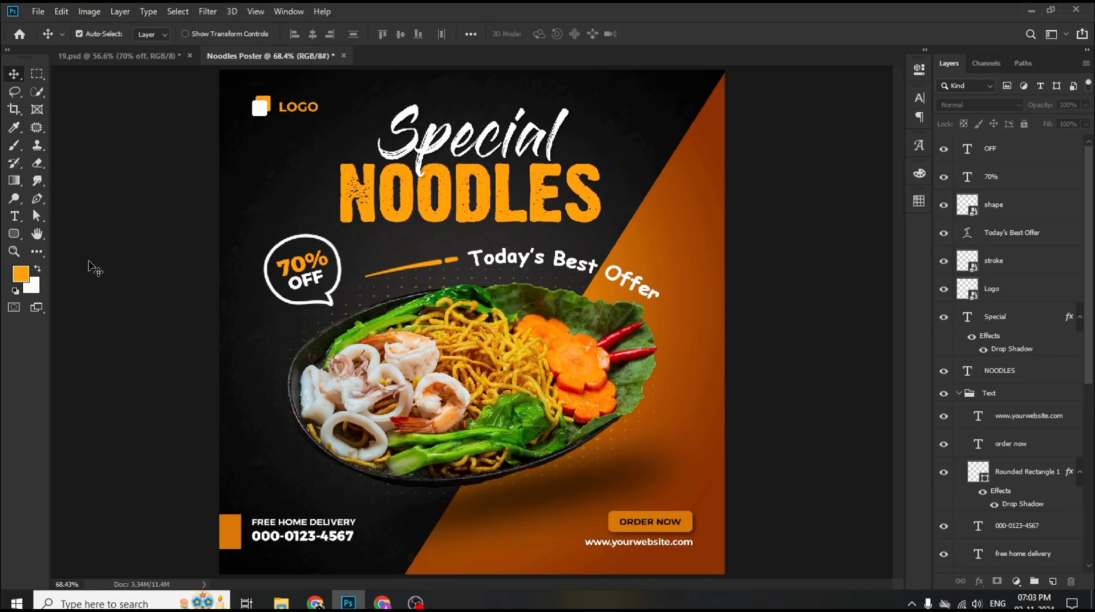